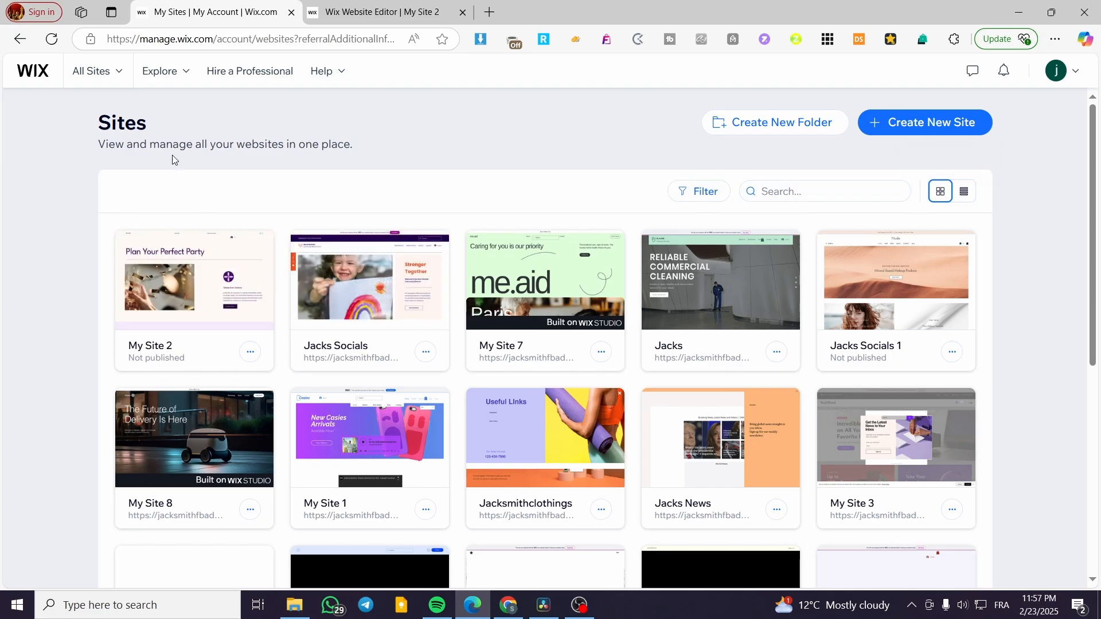
Choose My Site 2 for editing and launch it in the Wix Website Editor.
mouse_move(872, 276)
mouse_move(941, 245)
mouse_move(161, 278)
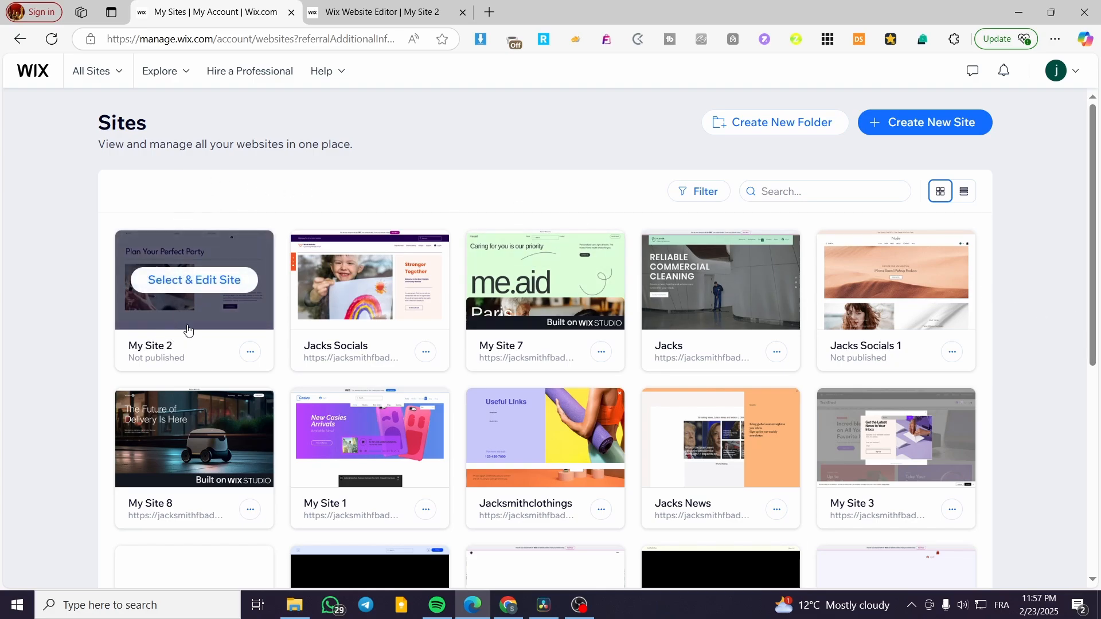
left_click(161, 281)
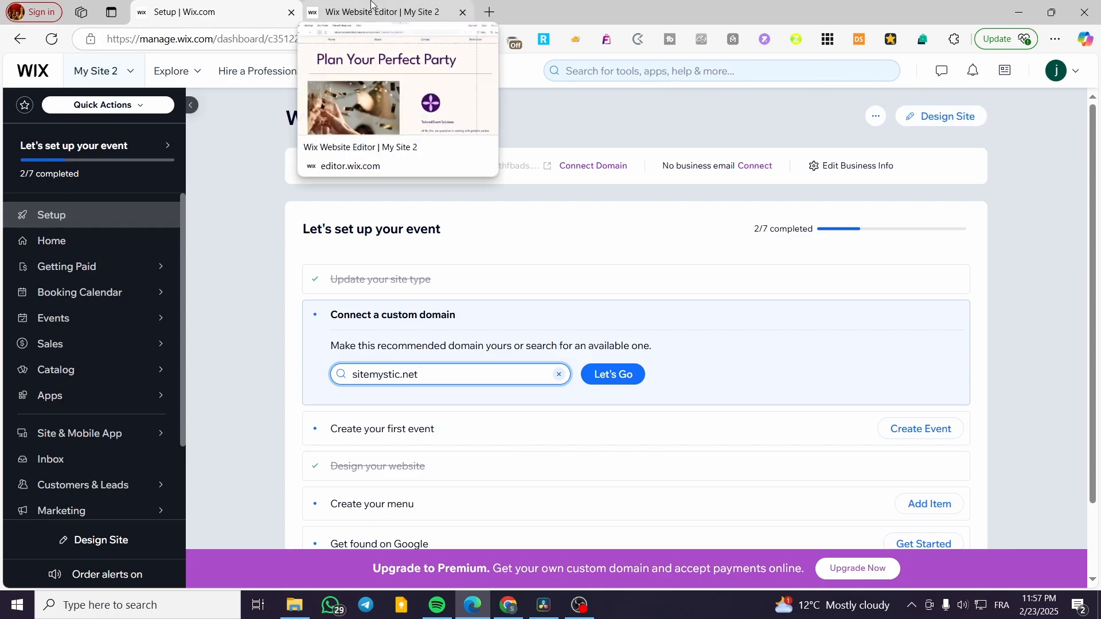
left_click(948, 118)
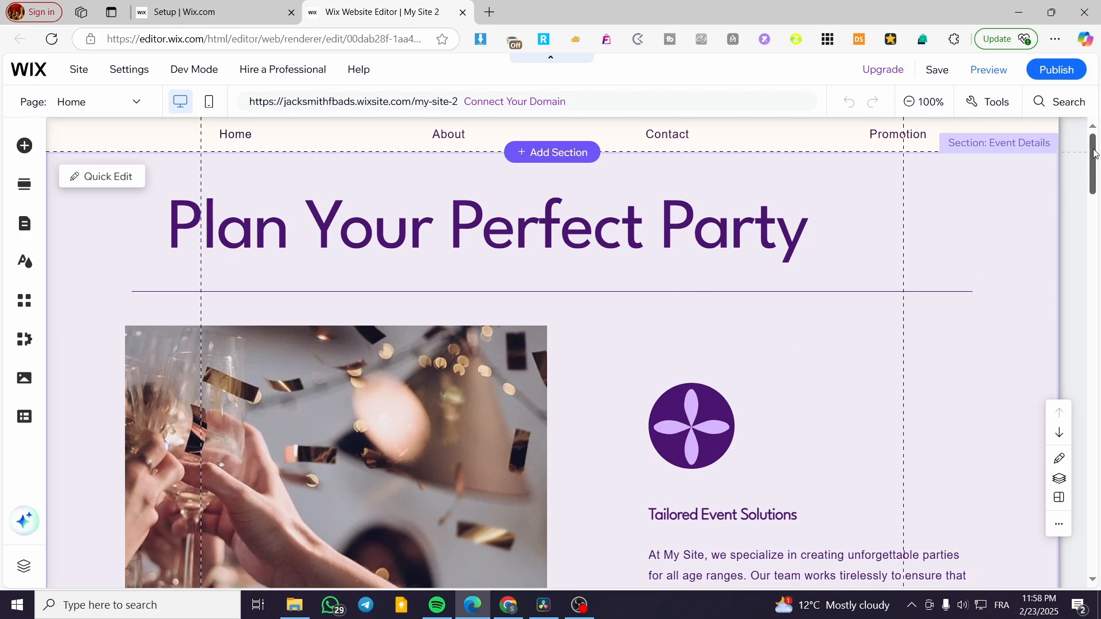
Scroll down to the footer and drag its top edge down to remove the empty space above it.
left_click_drag(1095, 145, 1089, 539)
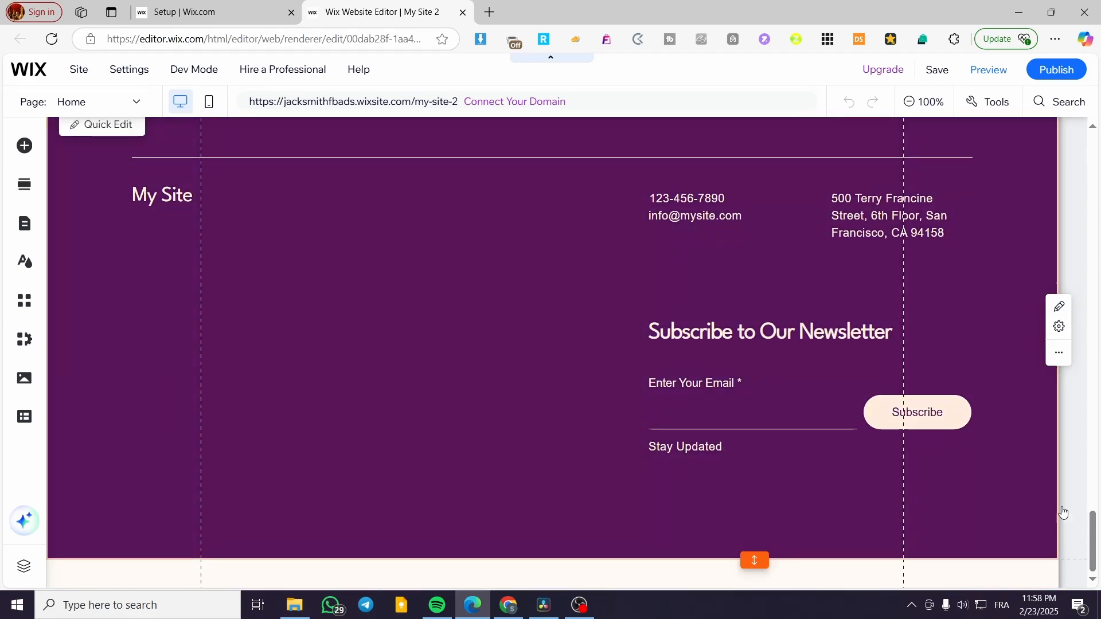
scroll(464, 307, "up", 1)
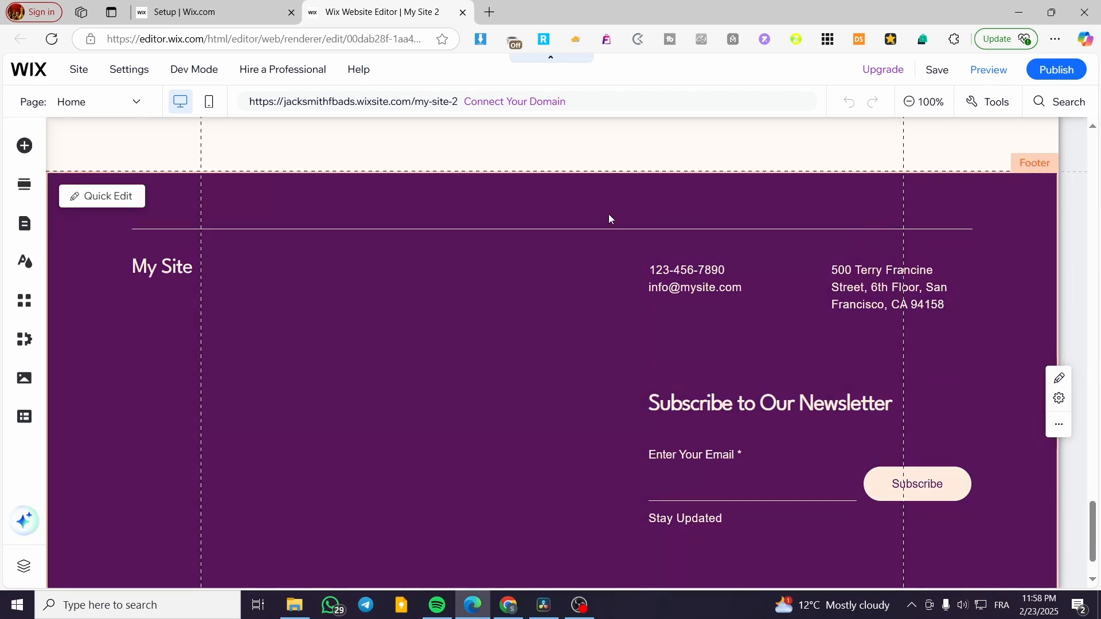
scroll(347, 407, "down", 1)
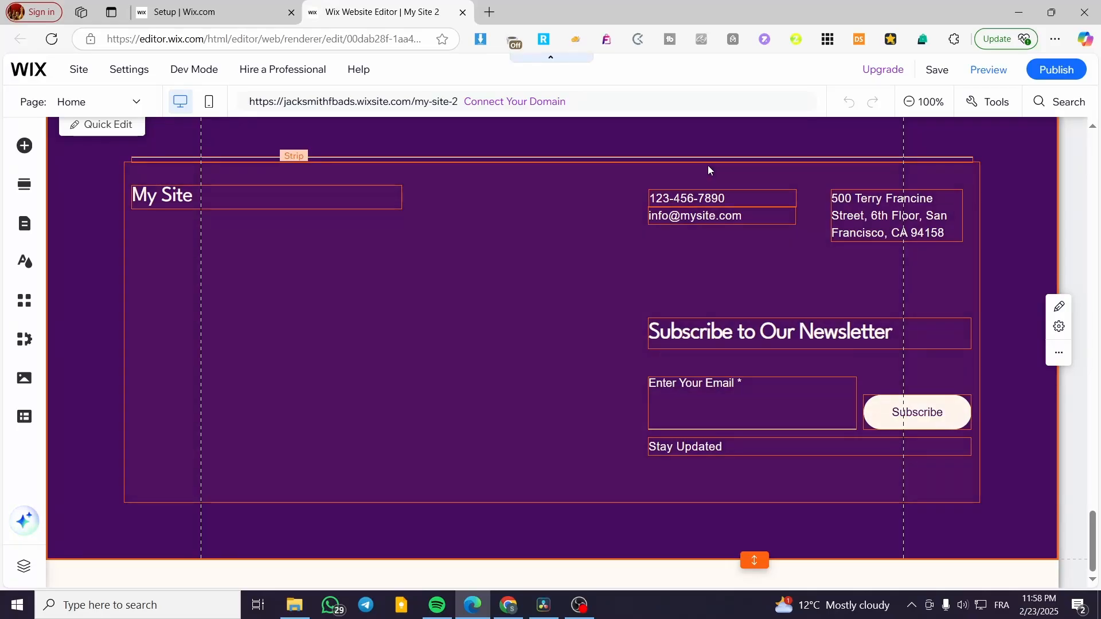
scroll(676, 229, "up", 3)
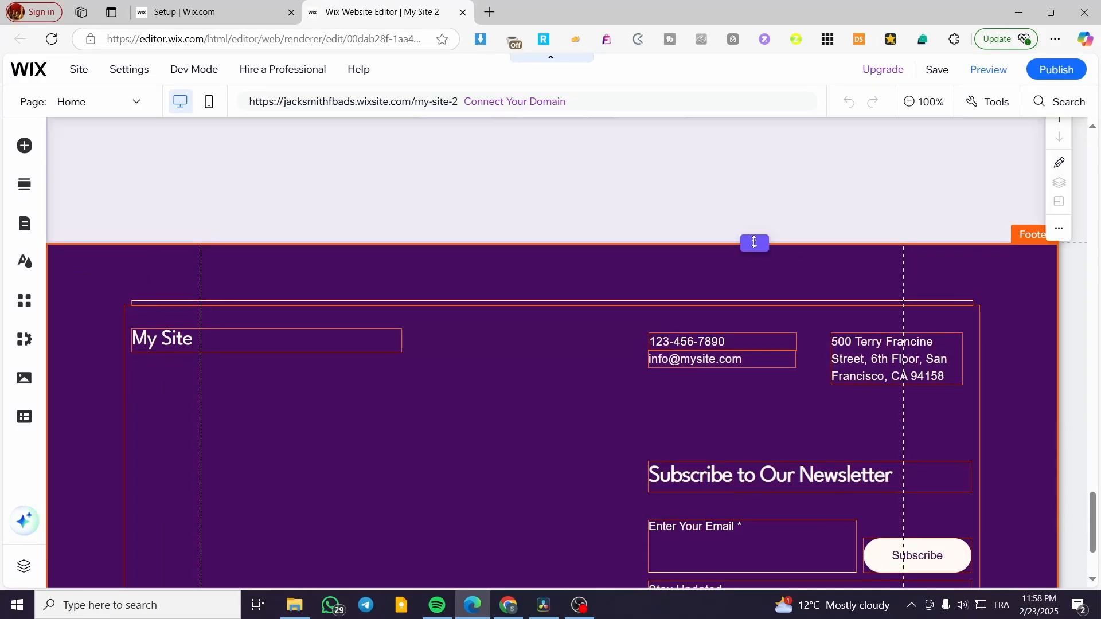
left_click_drag(754, 242, 754, 329)
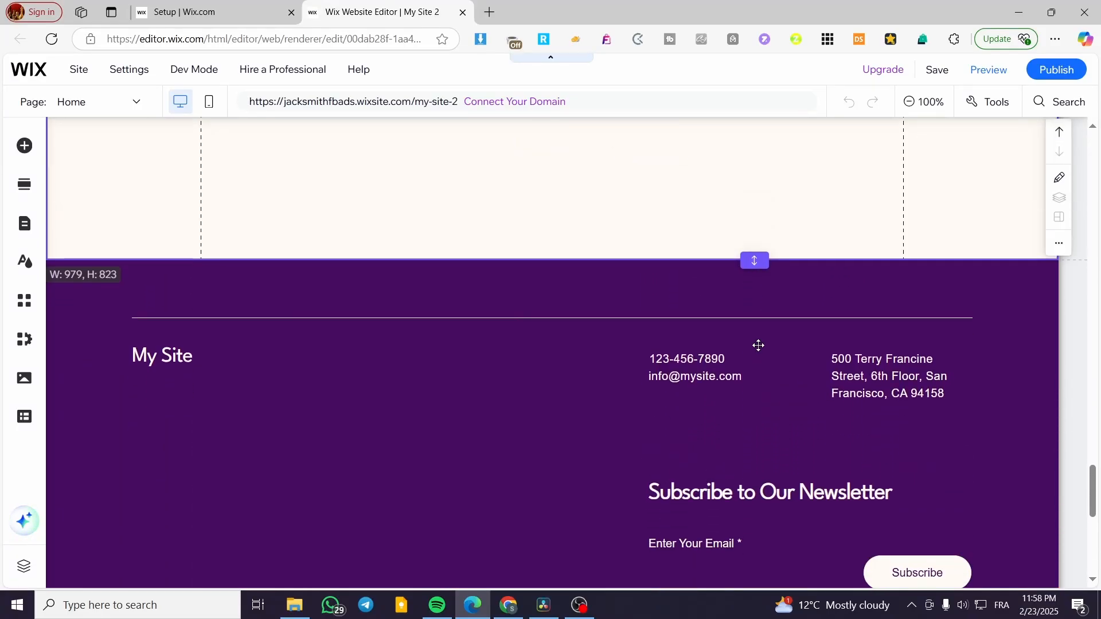
scroll(798, 311, "down", 3)
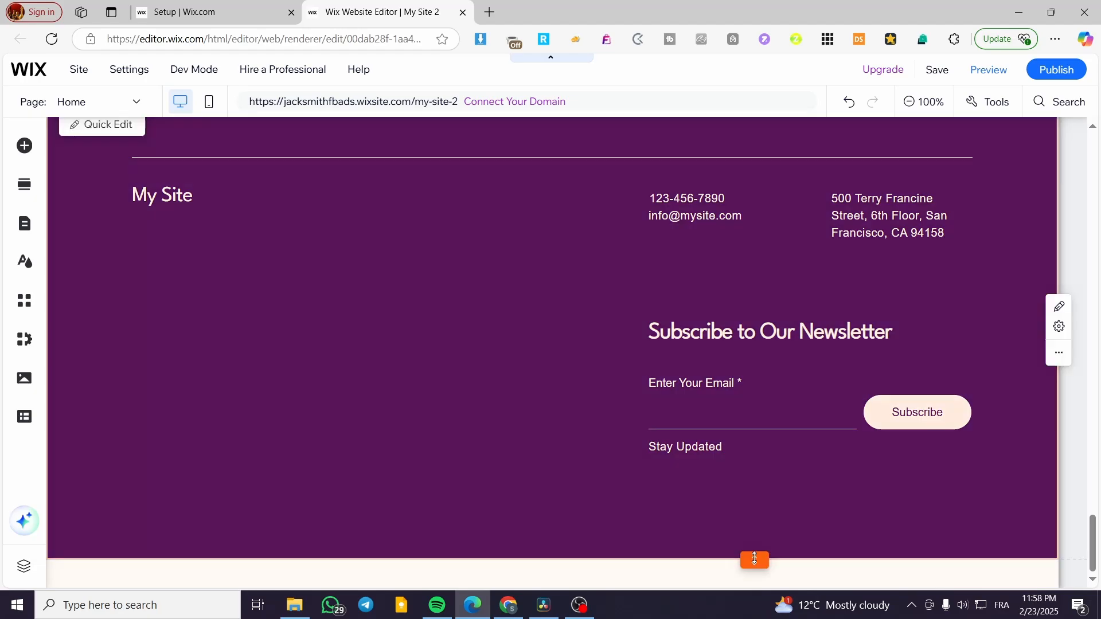
Fit the footer height to its content, make it slightly taller, and reposition the newsletter form.
double_click(754, 559)
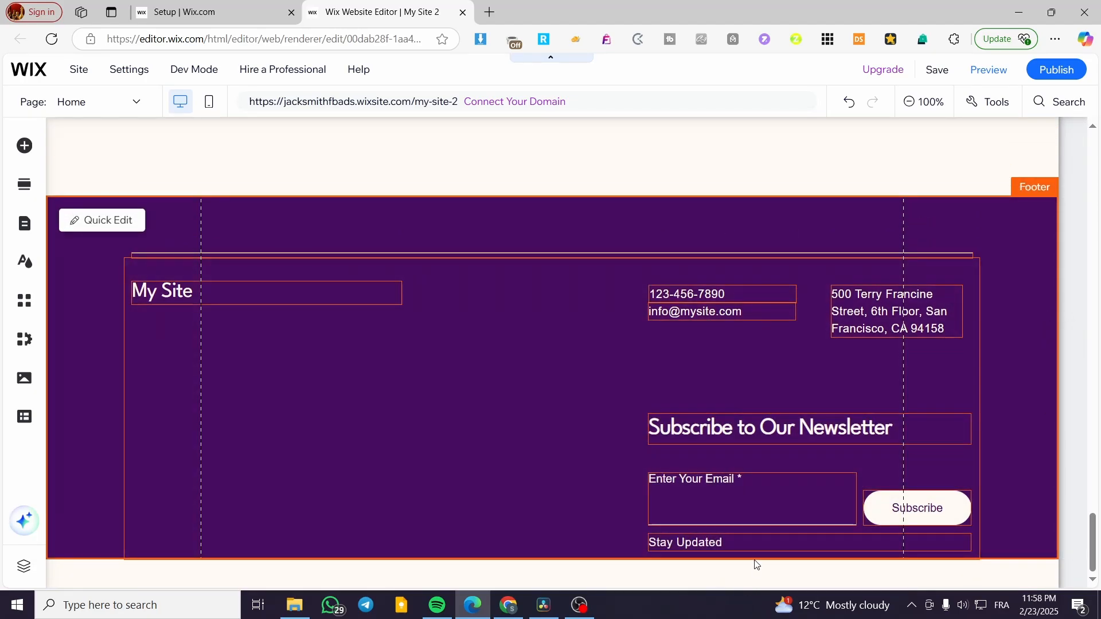
left_click_drag(754, 559, 747, 510)
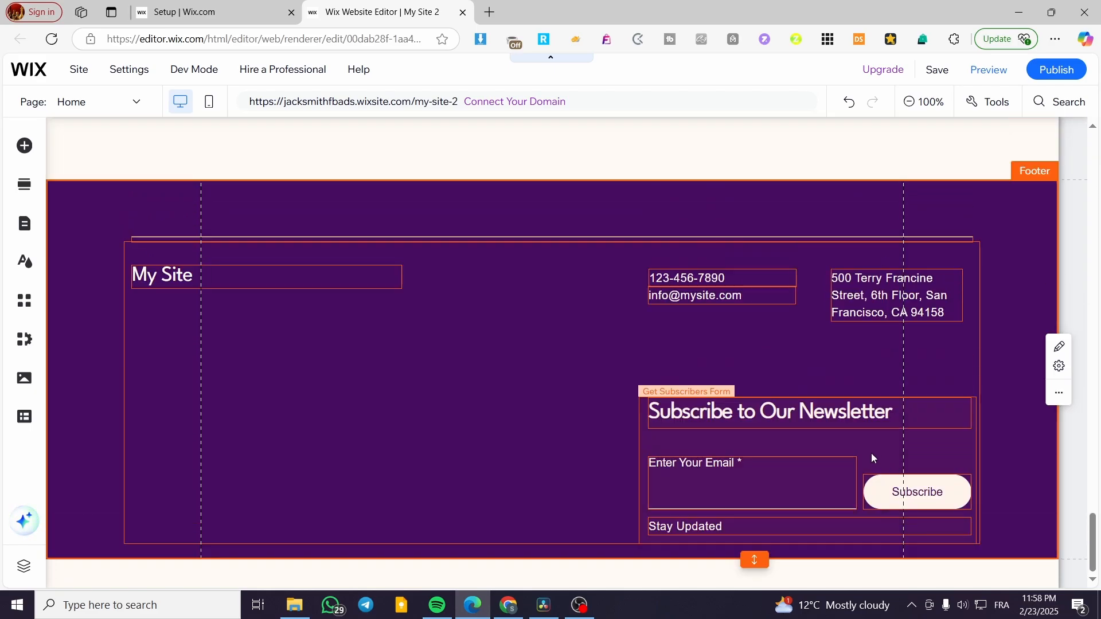
mouse_move(779, 410)
left_mouse_down()
mouse_move(456, 415)
mouse_move(415, 295)
mouse_move(834, 391)
mouse_move(755, 423)
mouse_move(763, 416)
left_mouse_up()
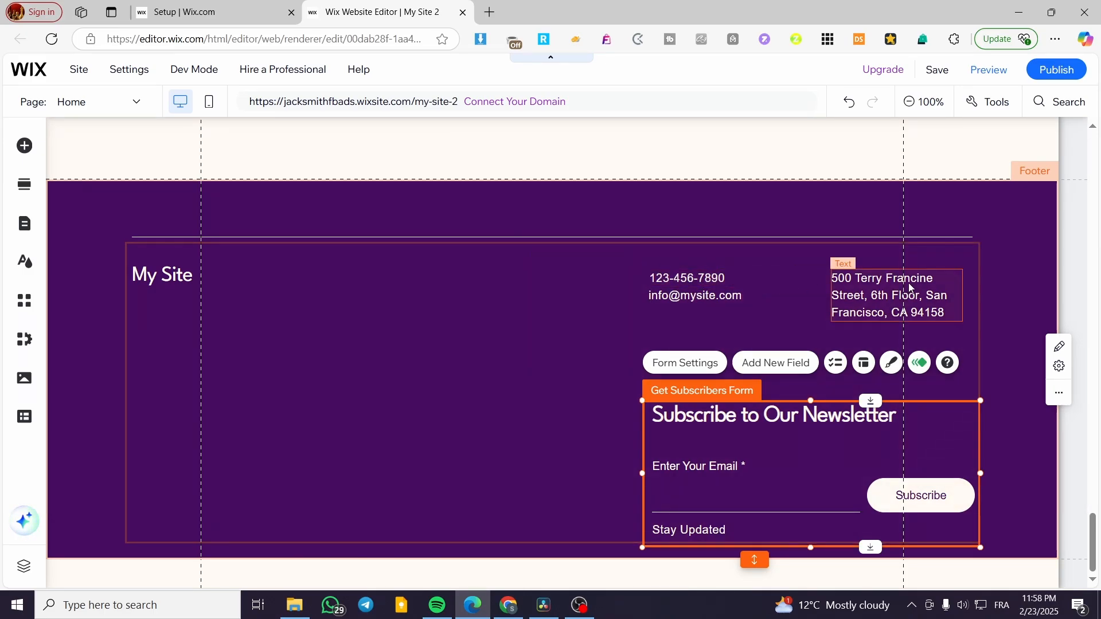
Move the phone number and address right, and line up the email under the phone number.
left_click(176, 274)
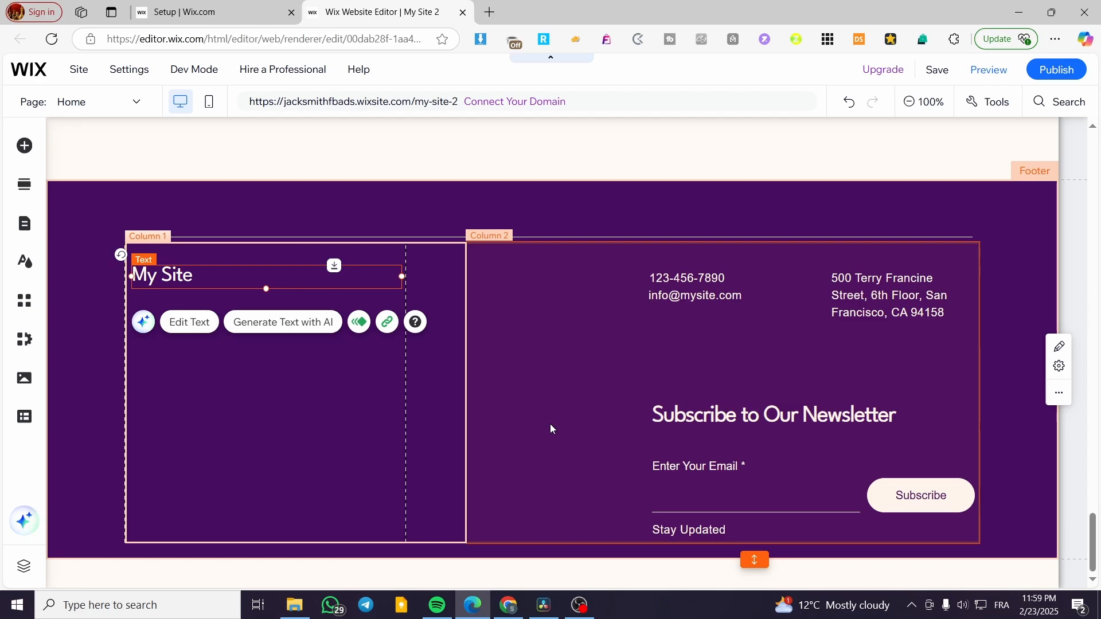
left_click(549, 219)
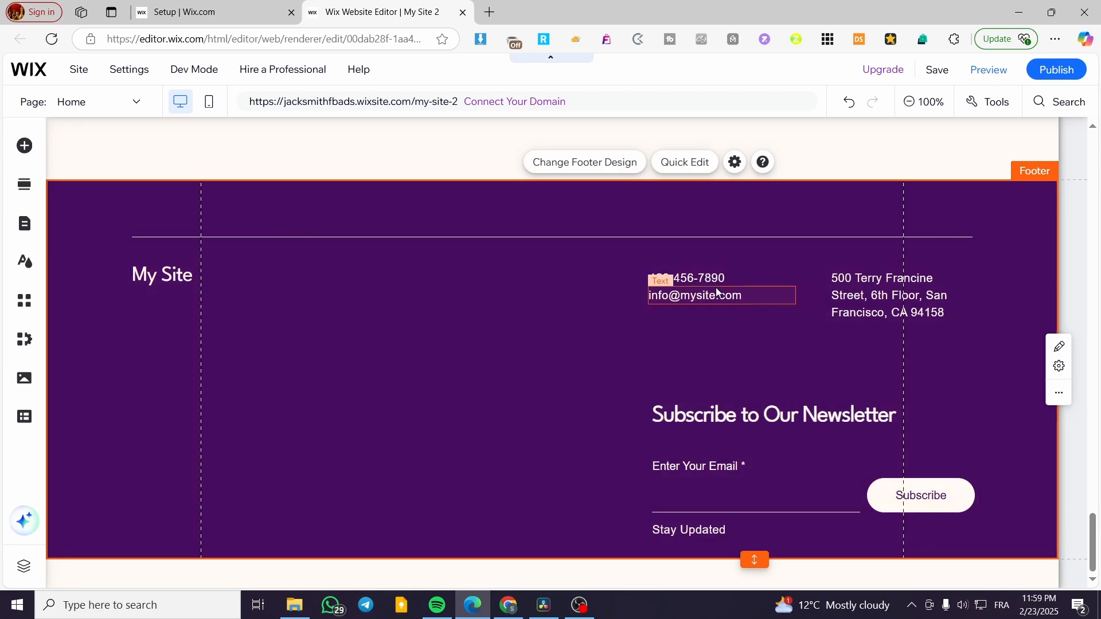
left_click_drag(715, 281, 765, 277)
left_click_drag(906, 280, 930, 268)
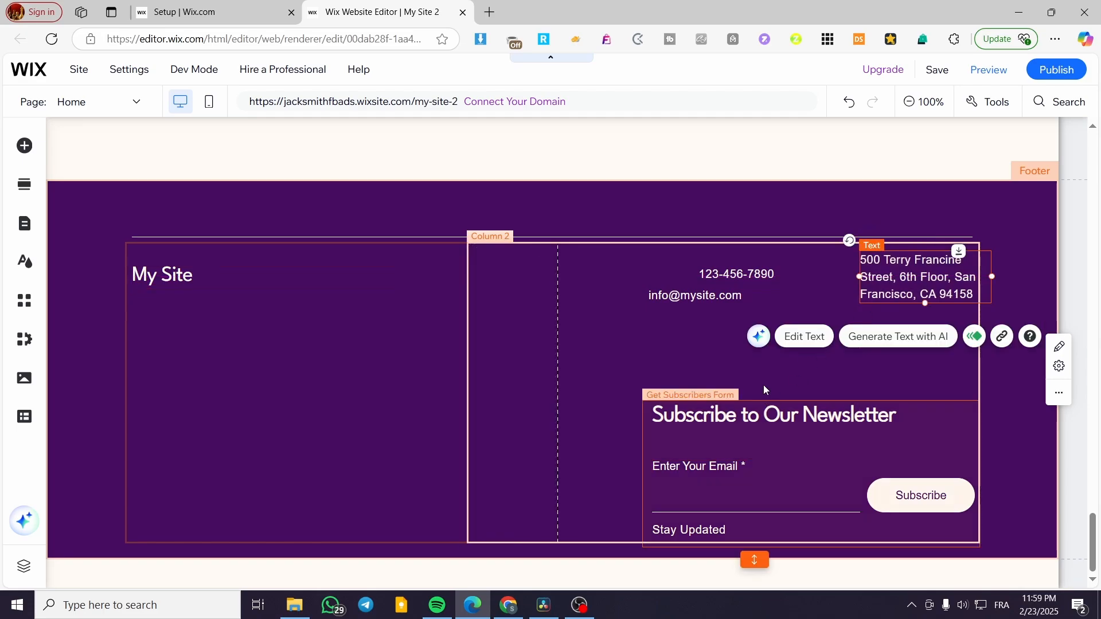
left_click(598, 215)
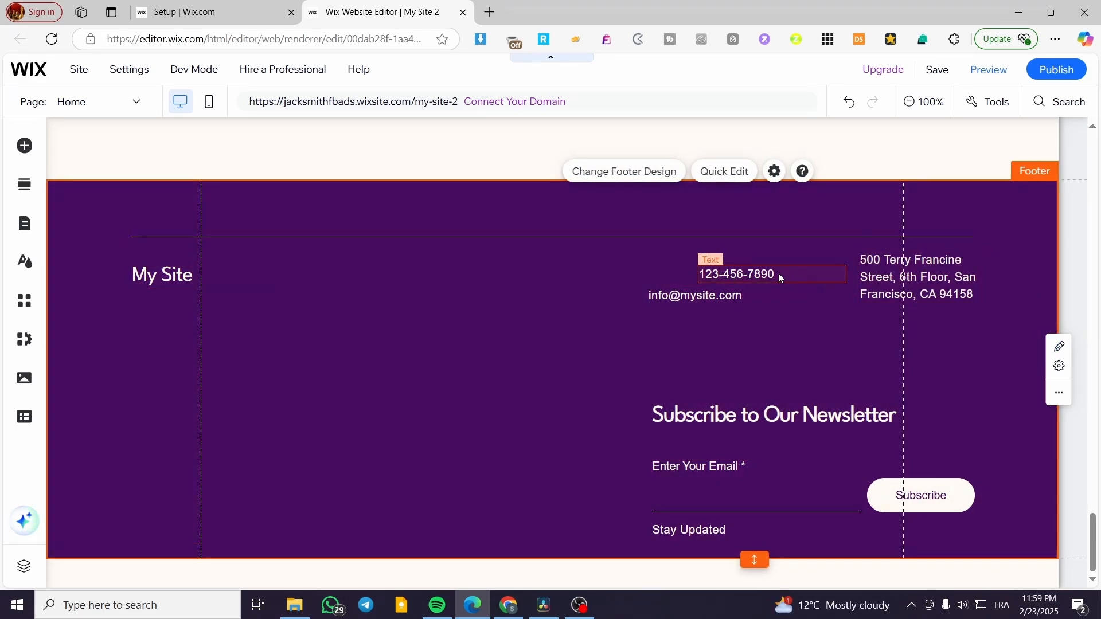
left_click_drag(779, 273, 779, 259)
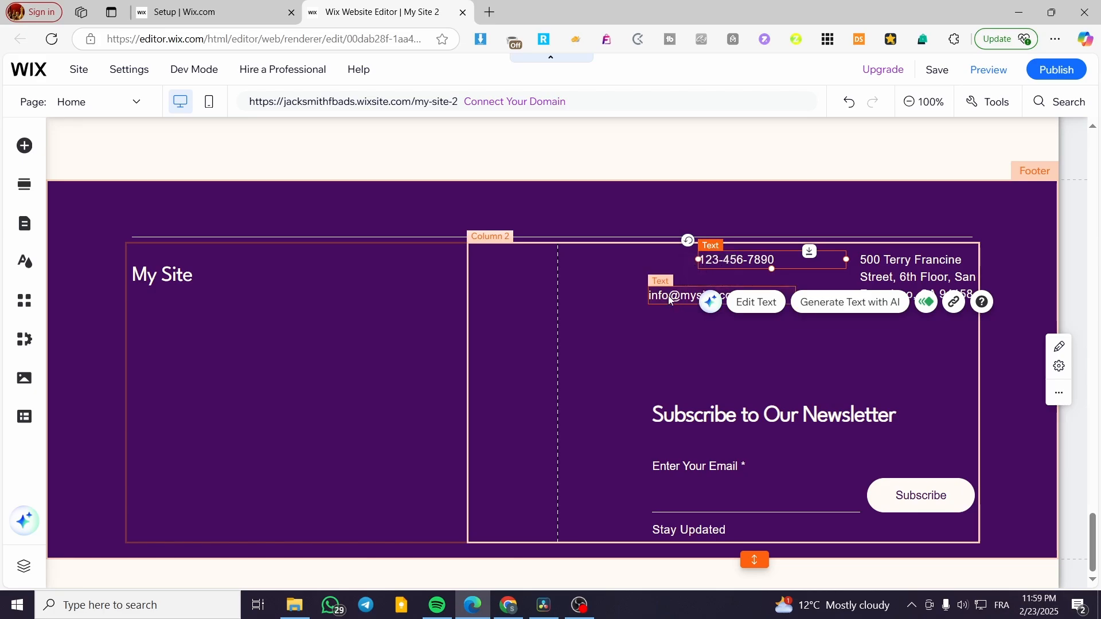
left_click_drag(669, 300, 720, 284)
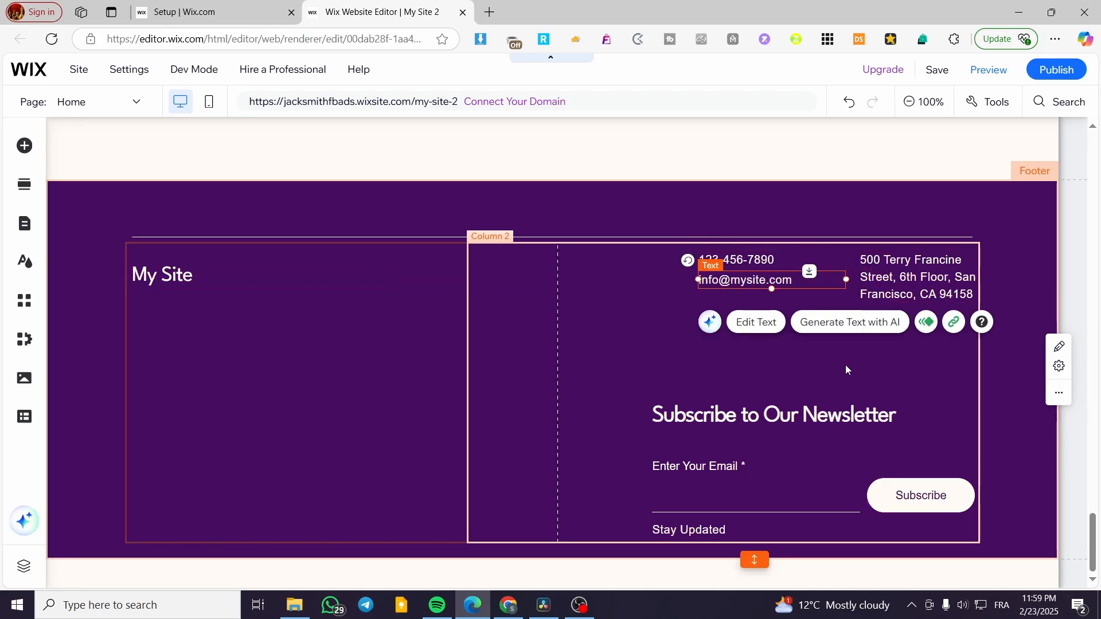
left_click(648, 334)
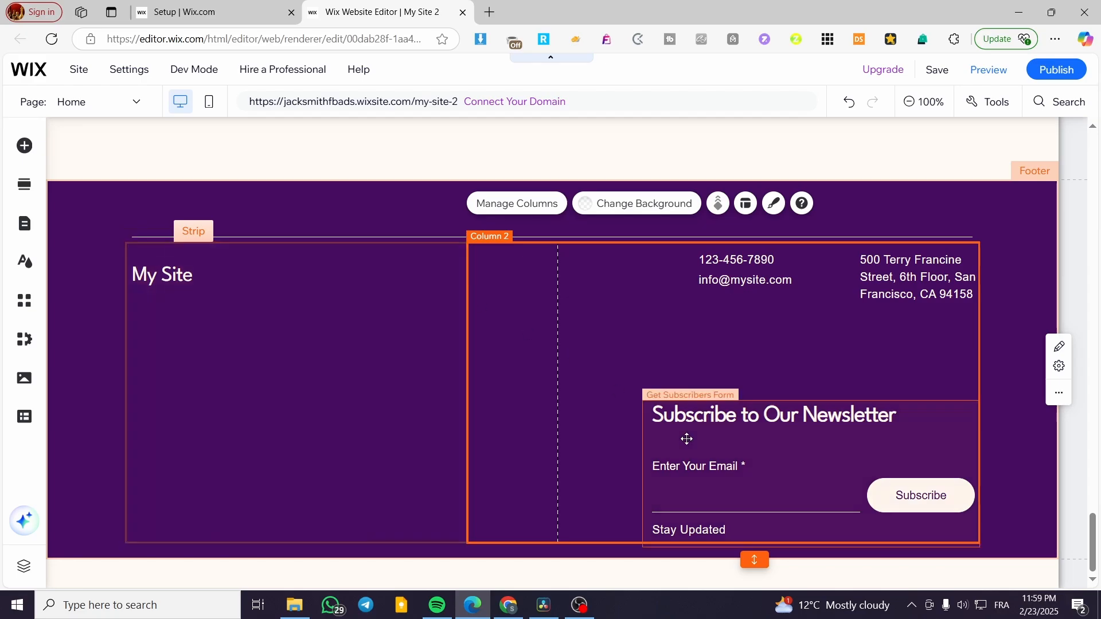
Browse the Add Elements categories (Interactive, Embed, Store, Menu, Button, Image, CMS) down to Social.
left_click(24, 146)
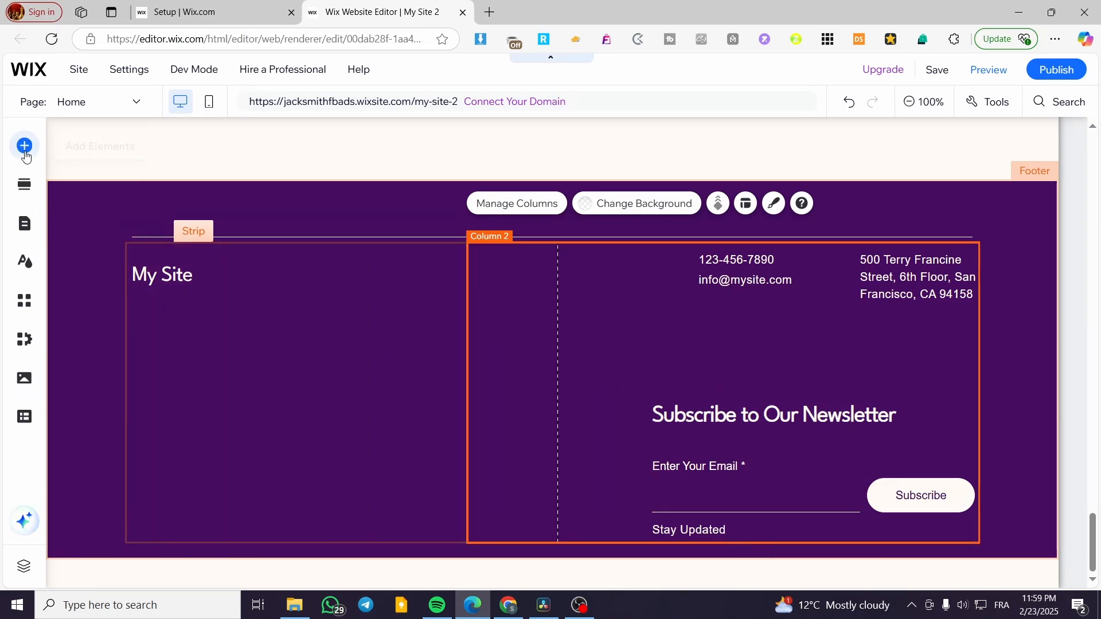
left_click(105, 356)
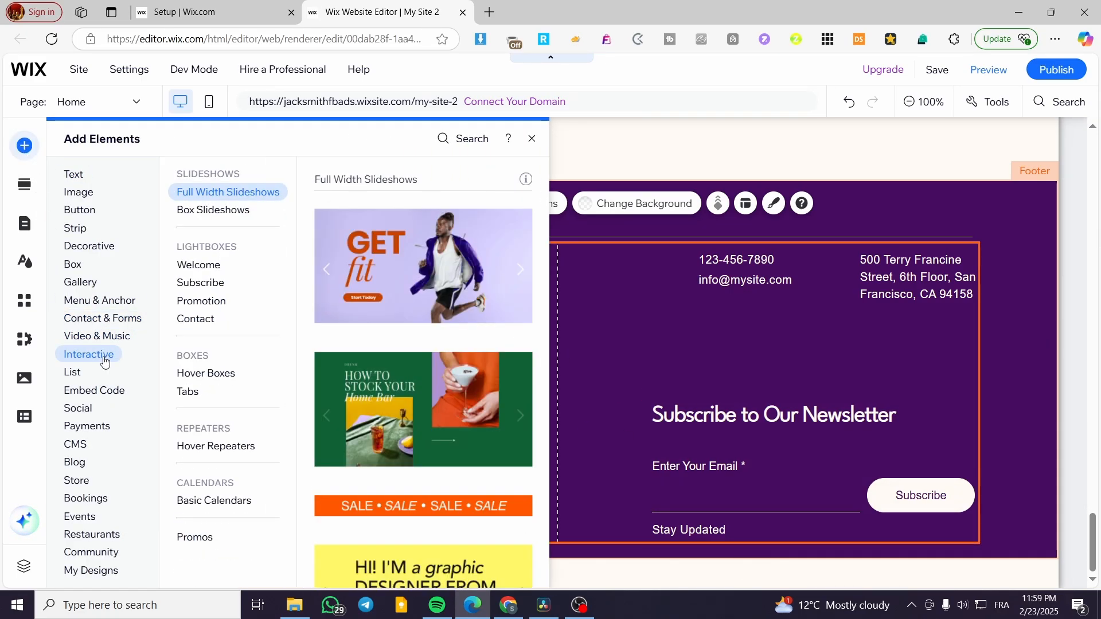
left_click(93, 390)
left_click(78, 480)
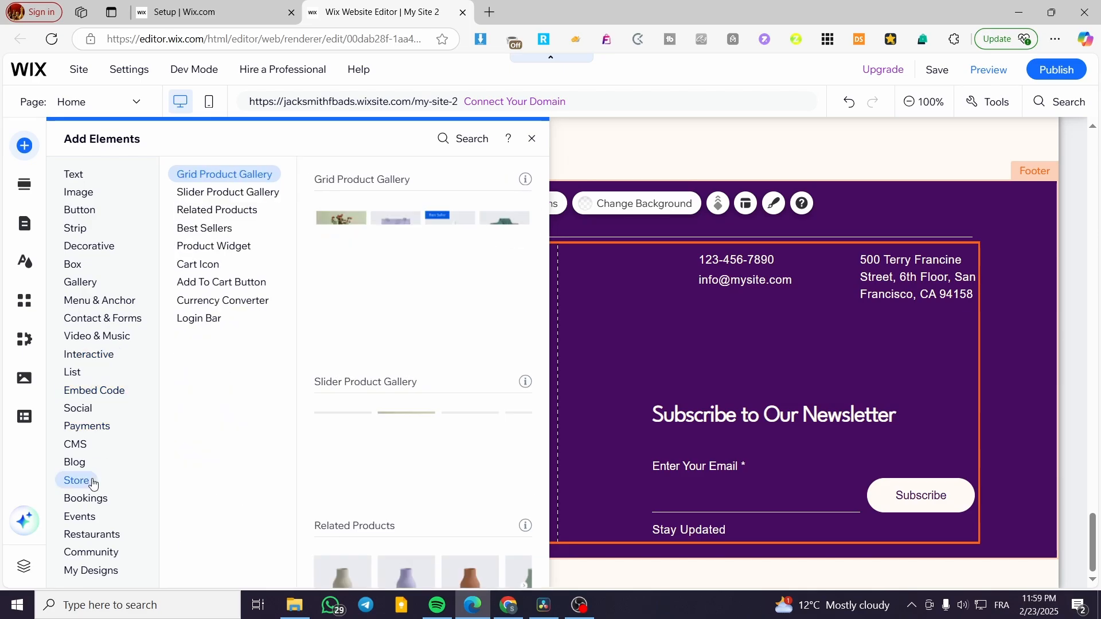
left_click(106, 300)
left_click(85, 210)
left_click(84, 199)
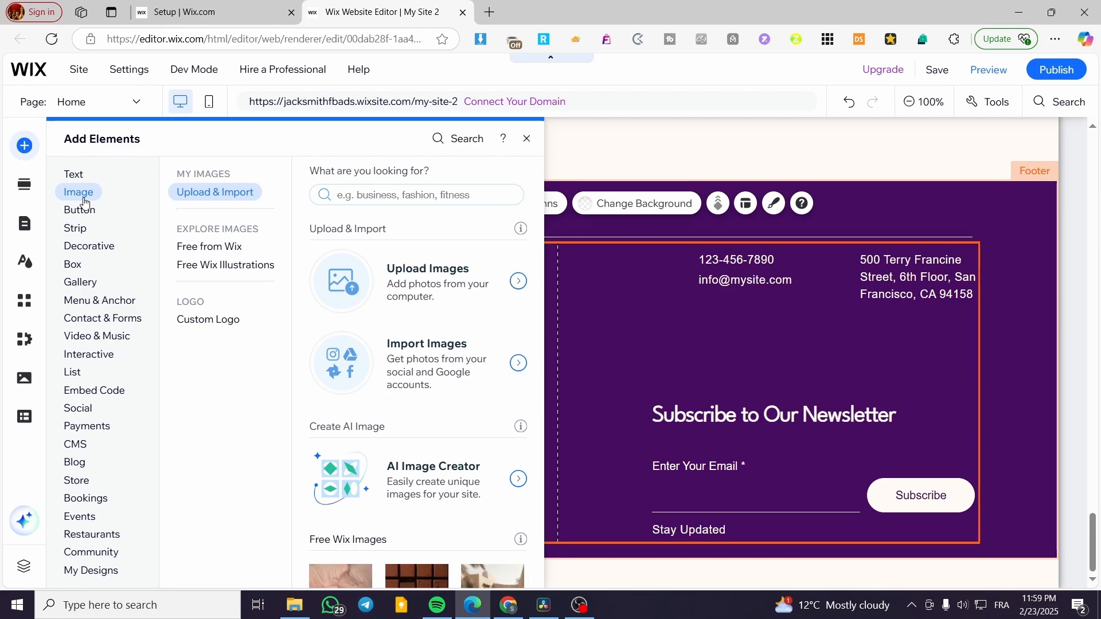
scroll(384, 378, "down", 3)
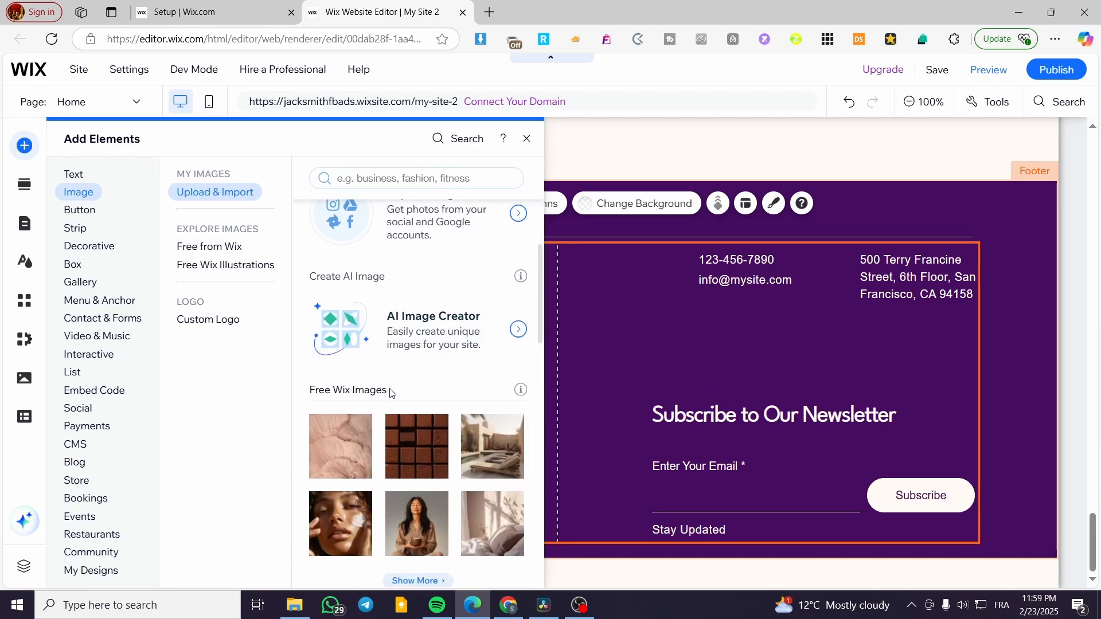
left_click(80, 445)
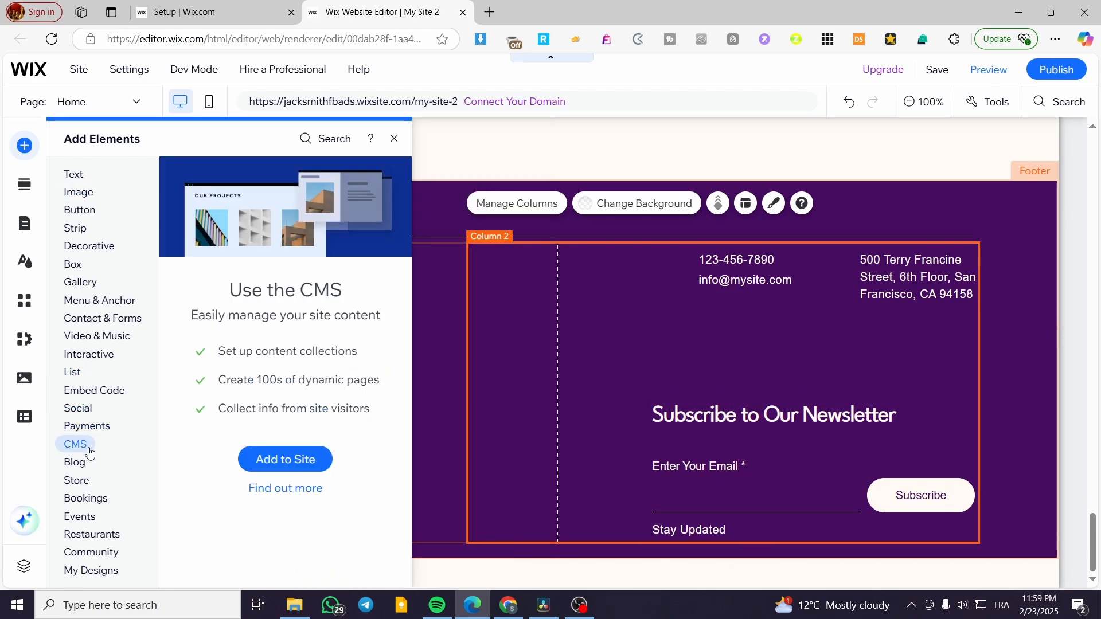
mouse_move(105, 571)
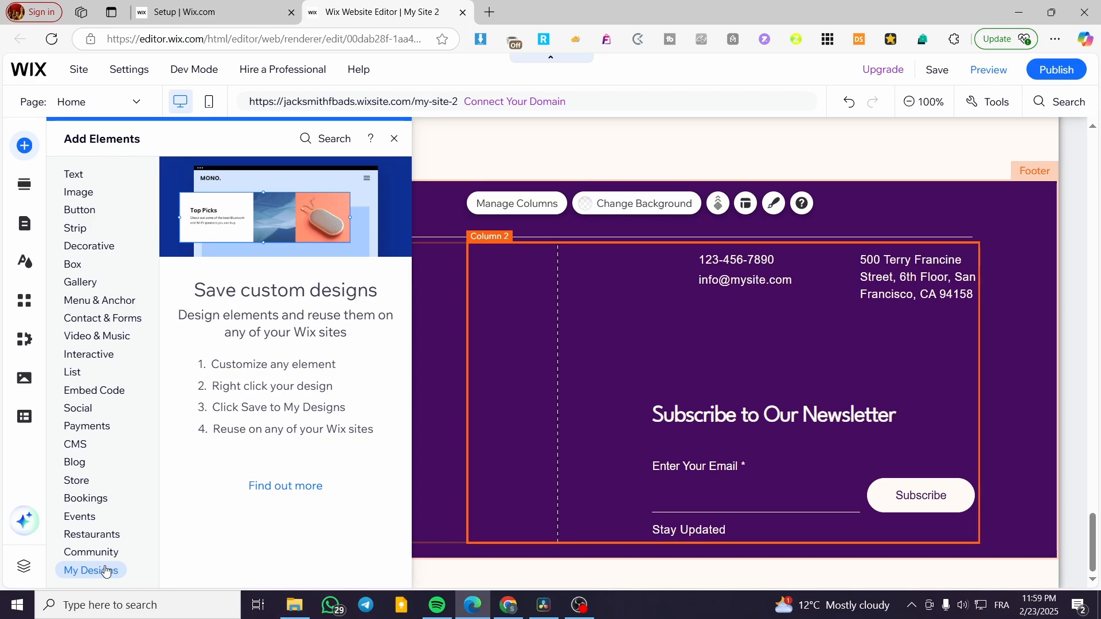
mouse_move(90, 515)
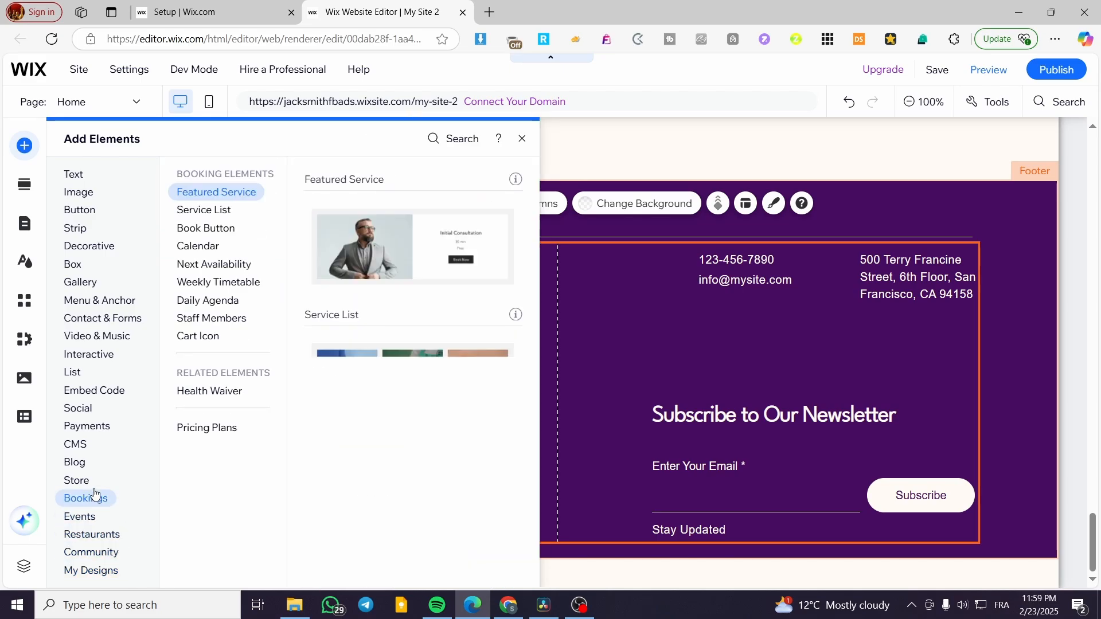
mouse_move(84, 422)
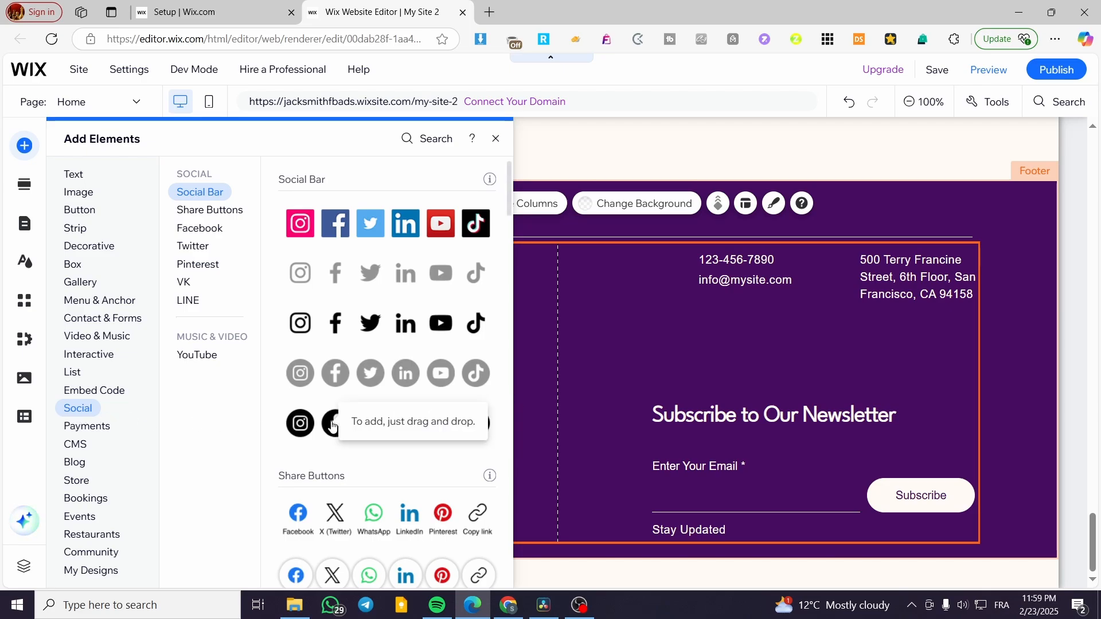
scroll(401, 390, "down", 3)
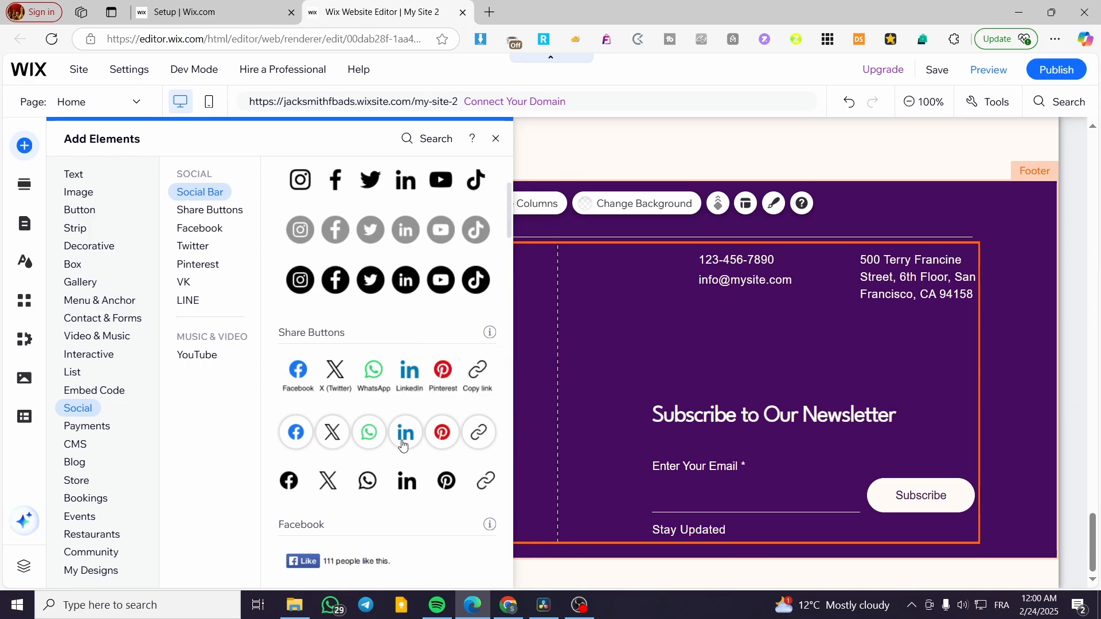
Add a Share Buttons bar in the icon-only design preset to the footer's lower-left column.
left_click_drag(405, 434, 343, 517)
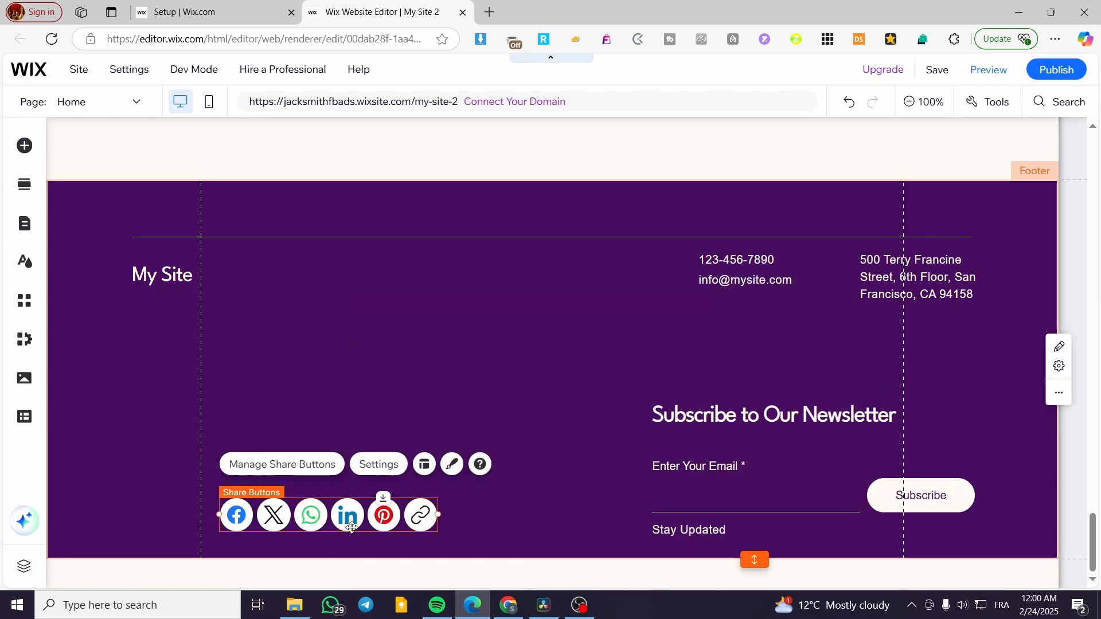
left_click(380, 464)
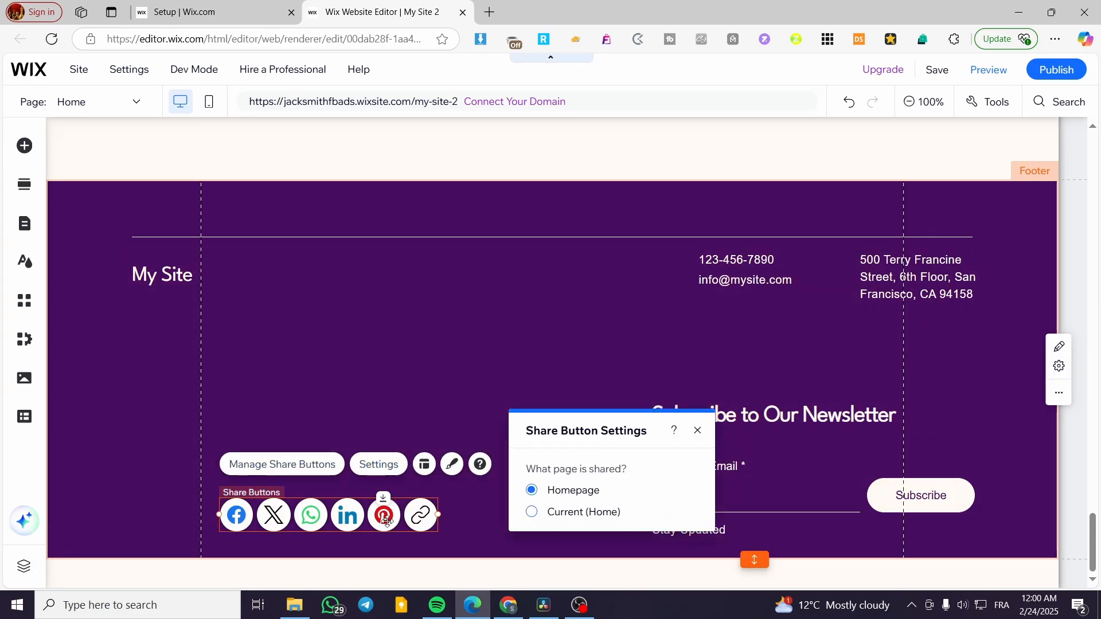
left_click(697, 429)
left_click(452, 464)
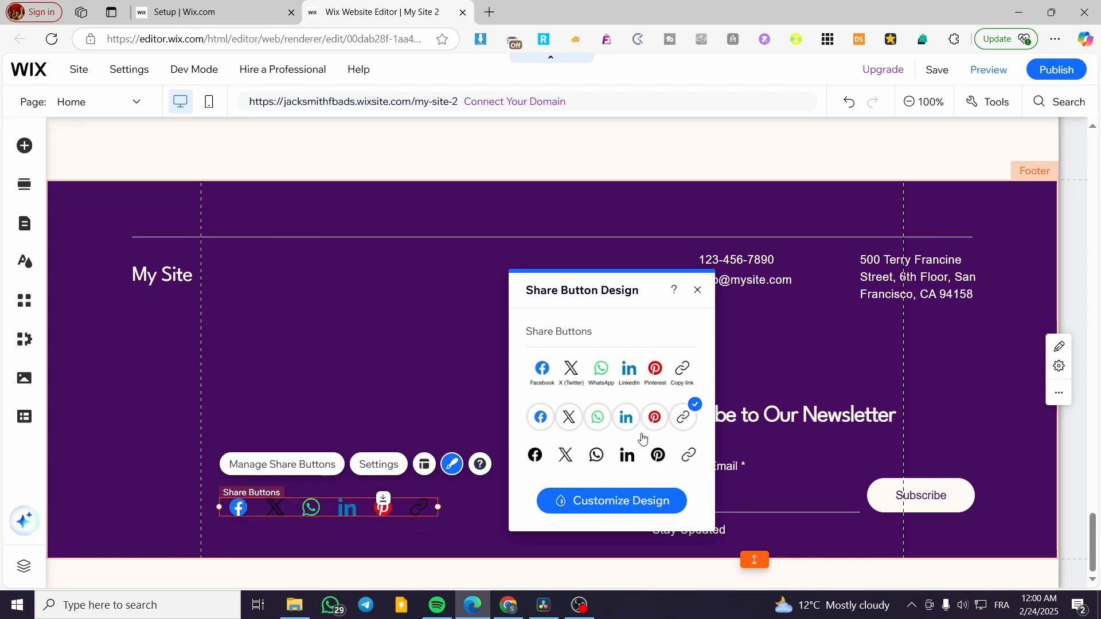
left_click(646, 467)
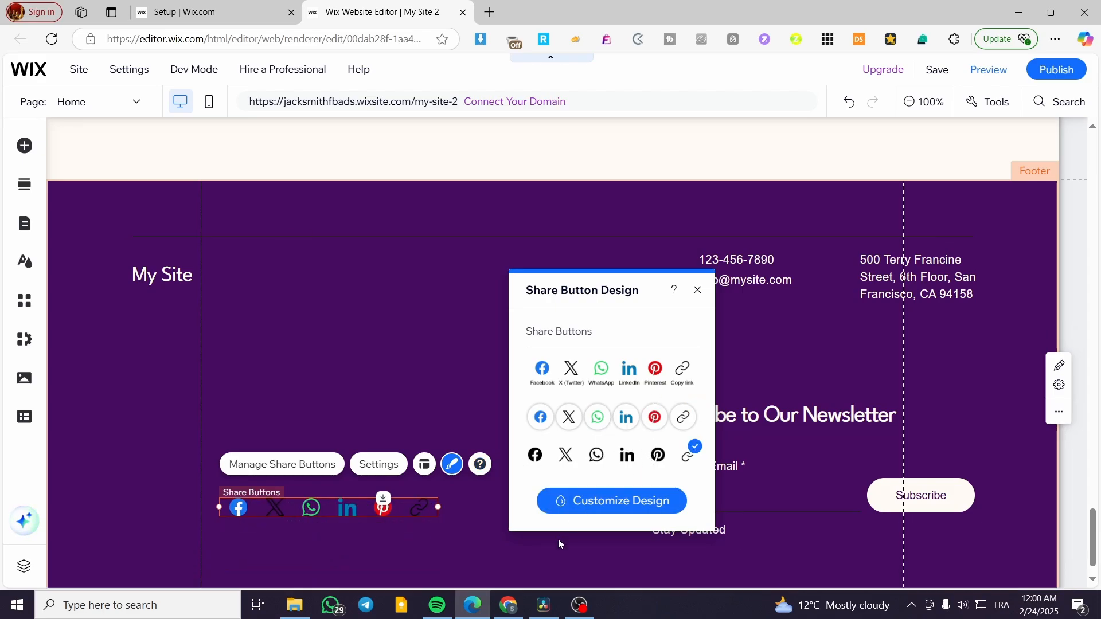
left_click(699, 295)
left_click_drag(376, 509, 285, 524)
left_click(311, 501)
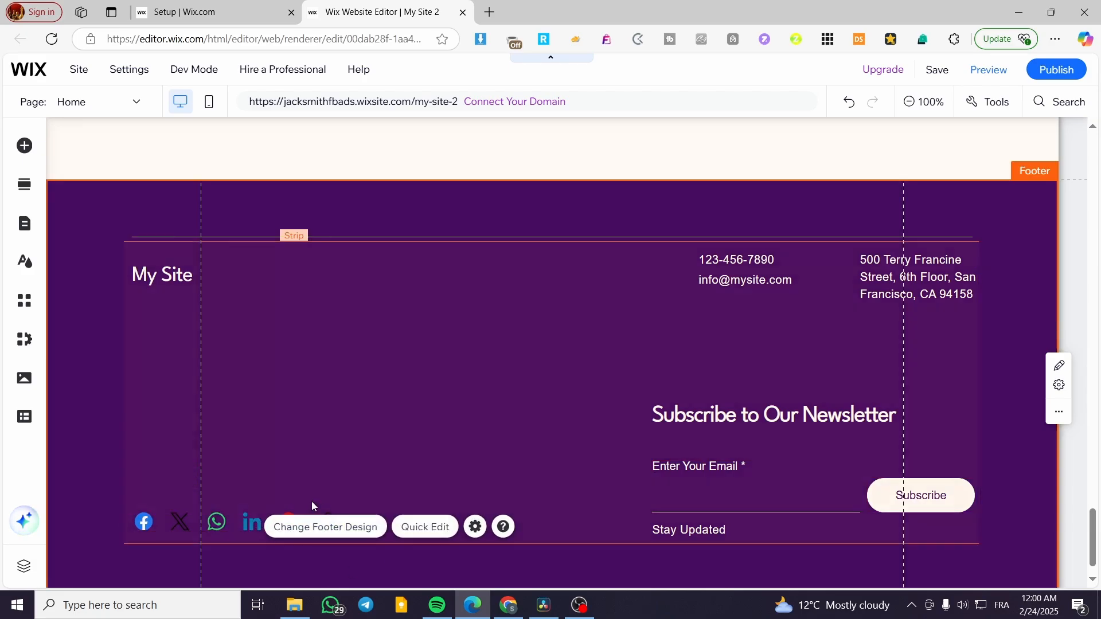
left_click(23, 148)
left_click(85, 370)
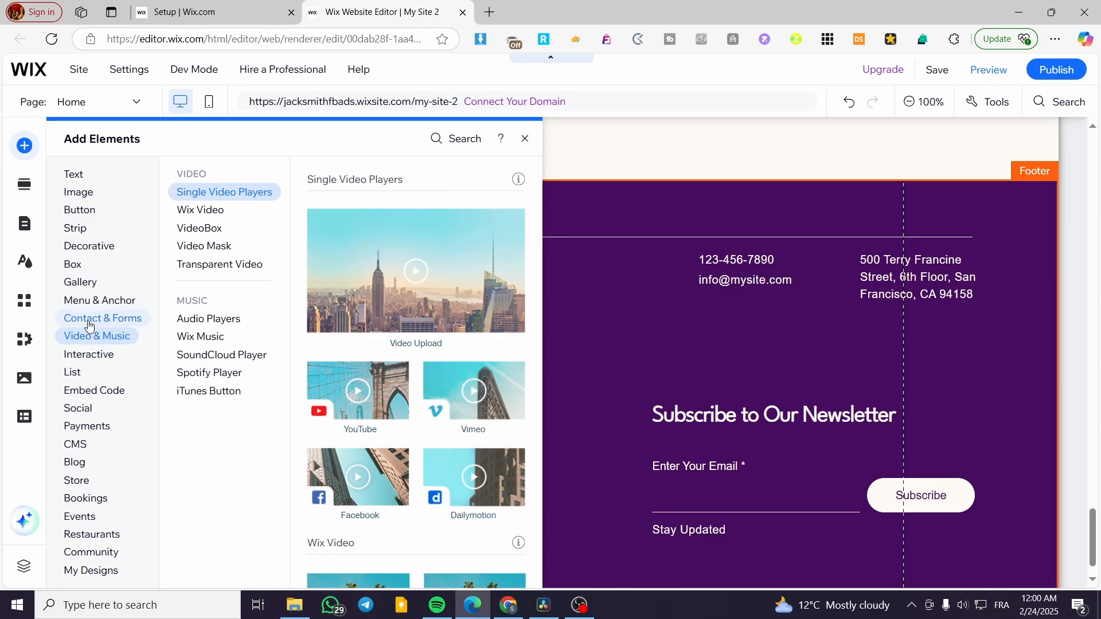
mouse_move(89, 305)
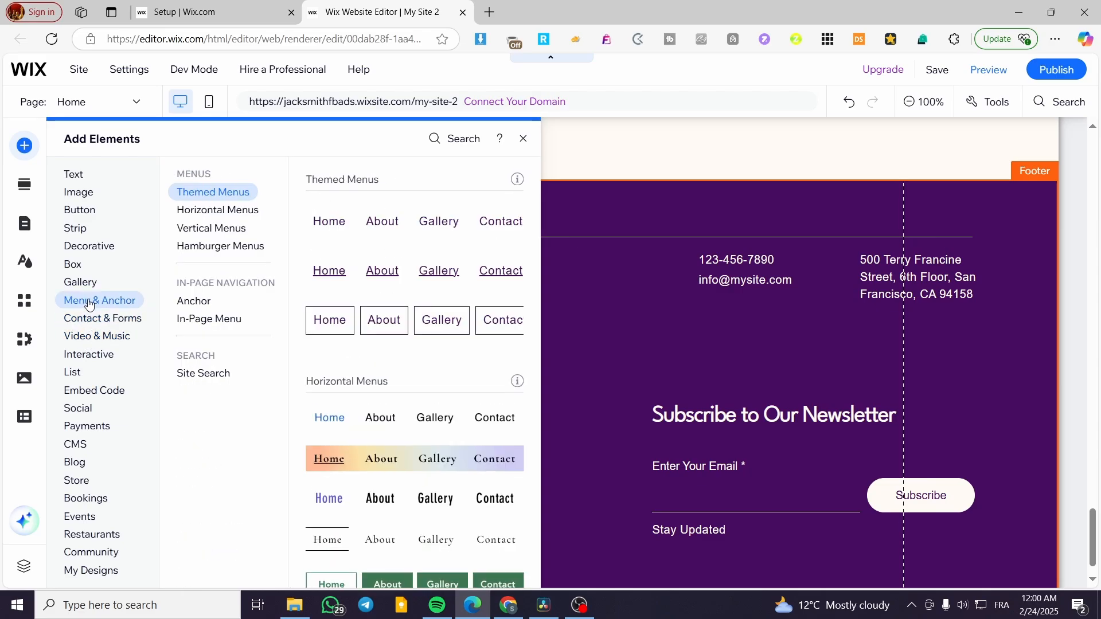
mouse_move(85, 282)
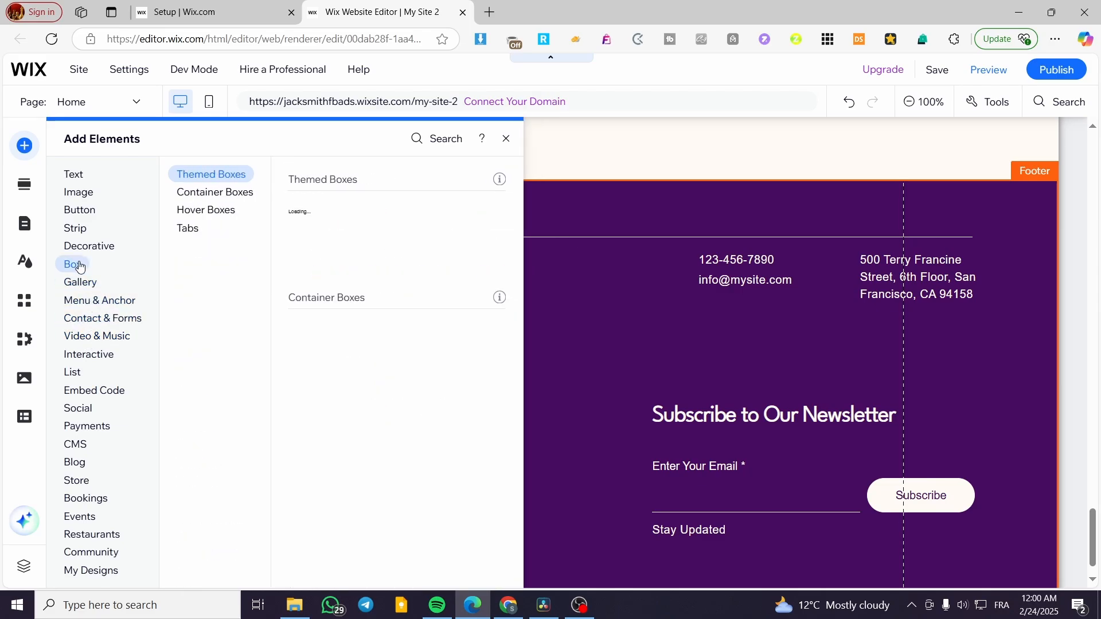
mouse_move(85, 250)
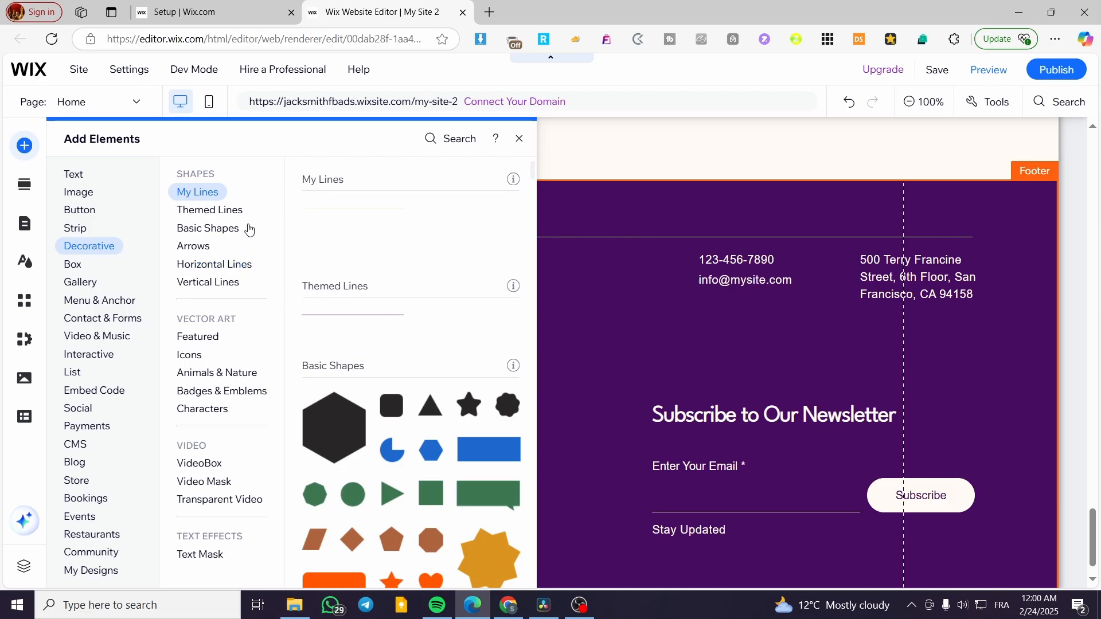
mouse_move(214, 286)
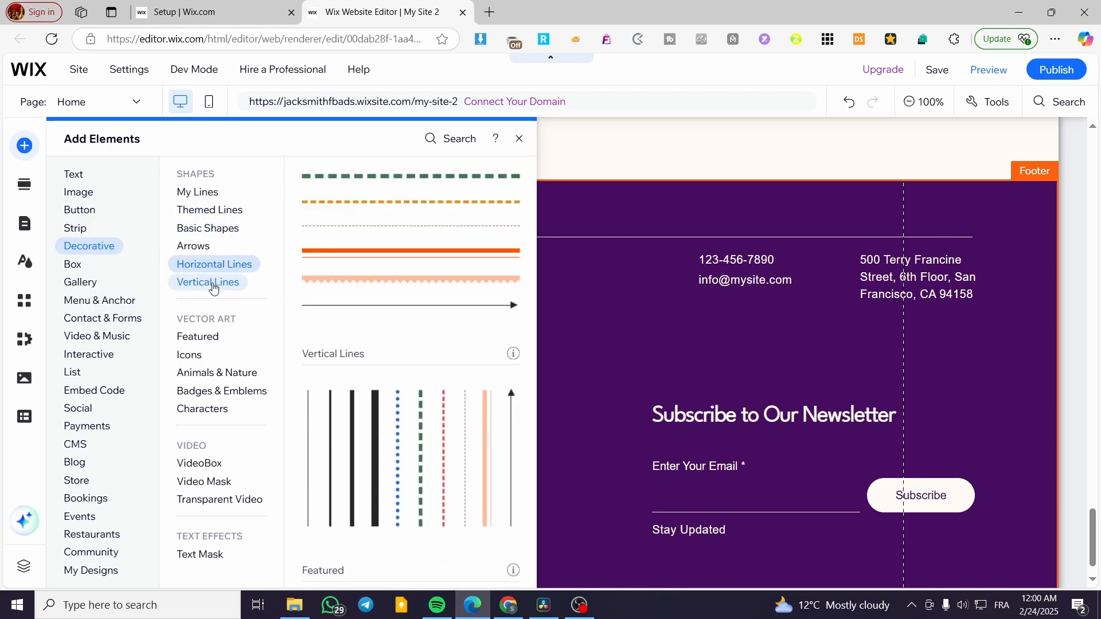
mouse_move(209, 338)
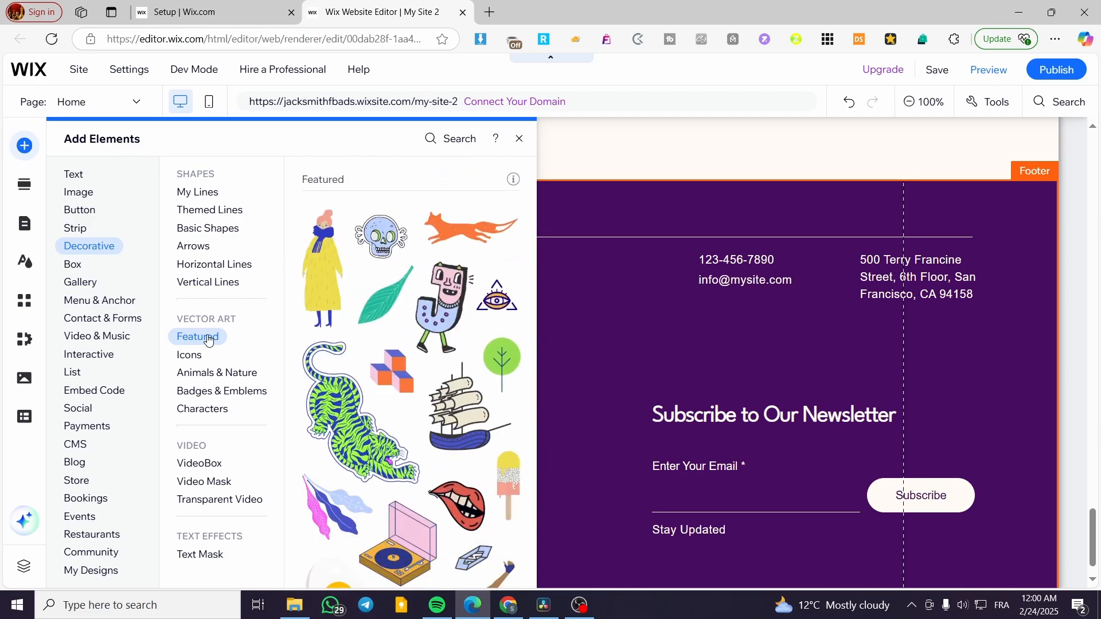
mouse_move(198, 360)
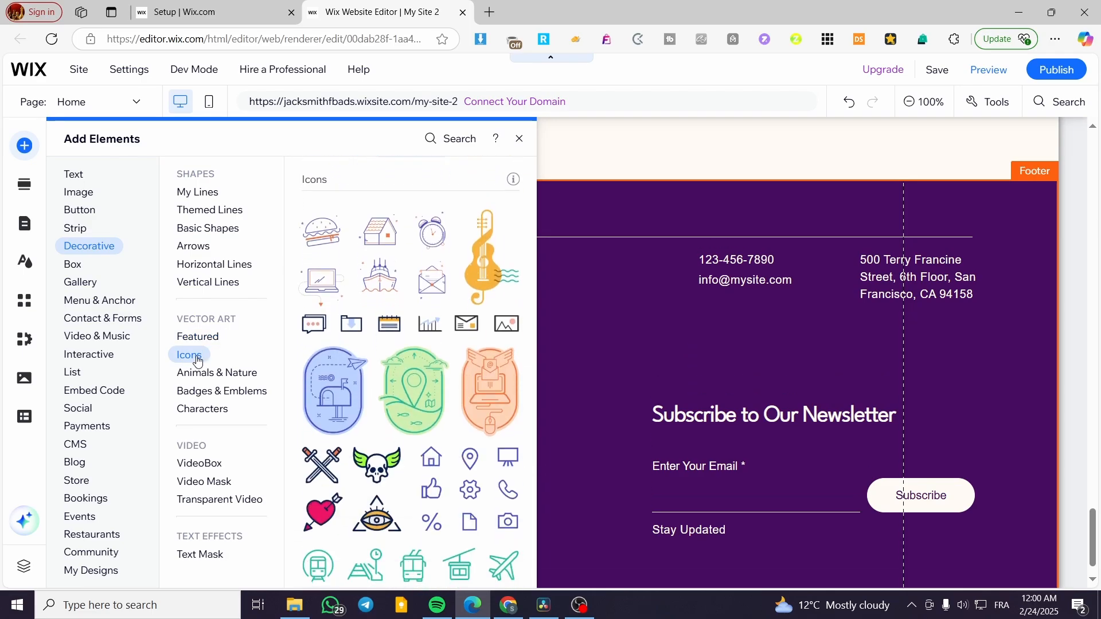
scroll(431, 396, "down", 1)
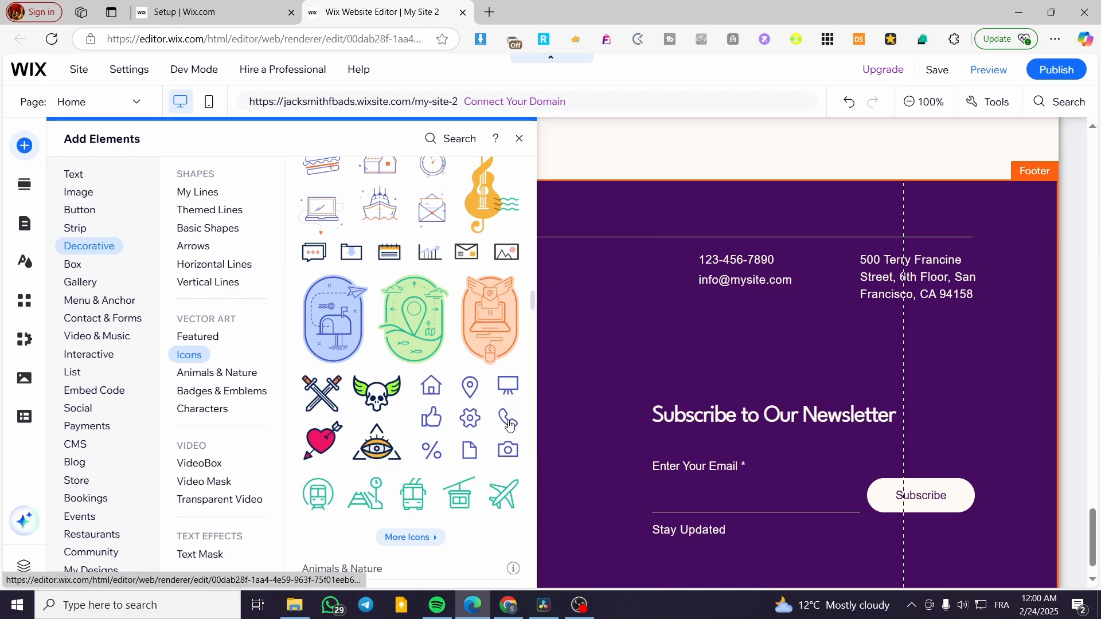
left_click_drag(508, 427, 688, 260)
Select the phone icon and browse the replacement vector art library without changing it.
left_click(668, 310)
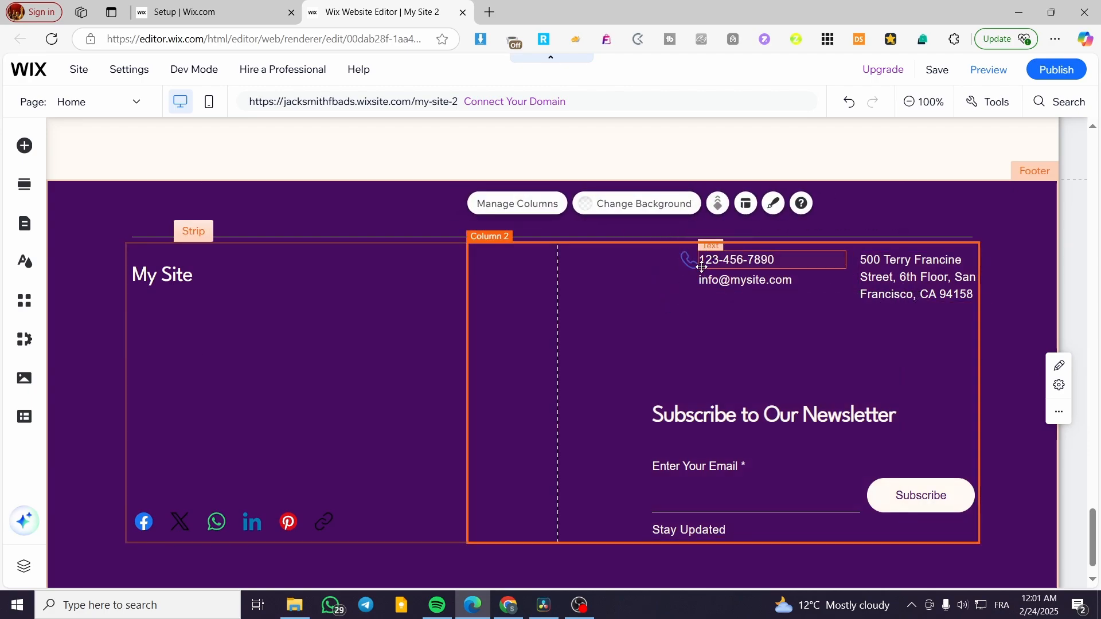
left_click(692, 263)
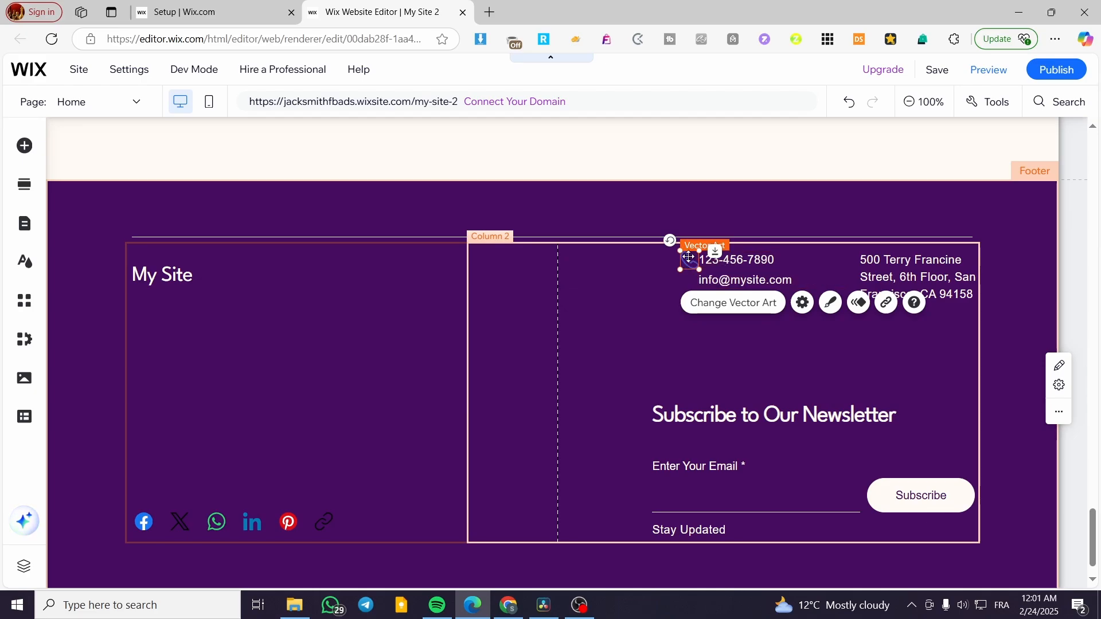
left_click(692, 267)
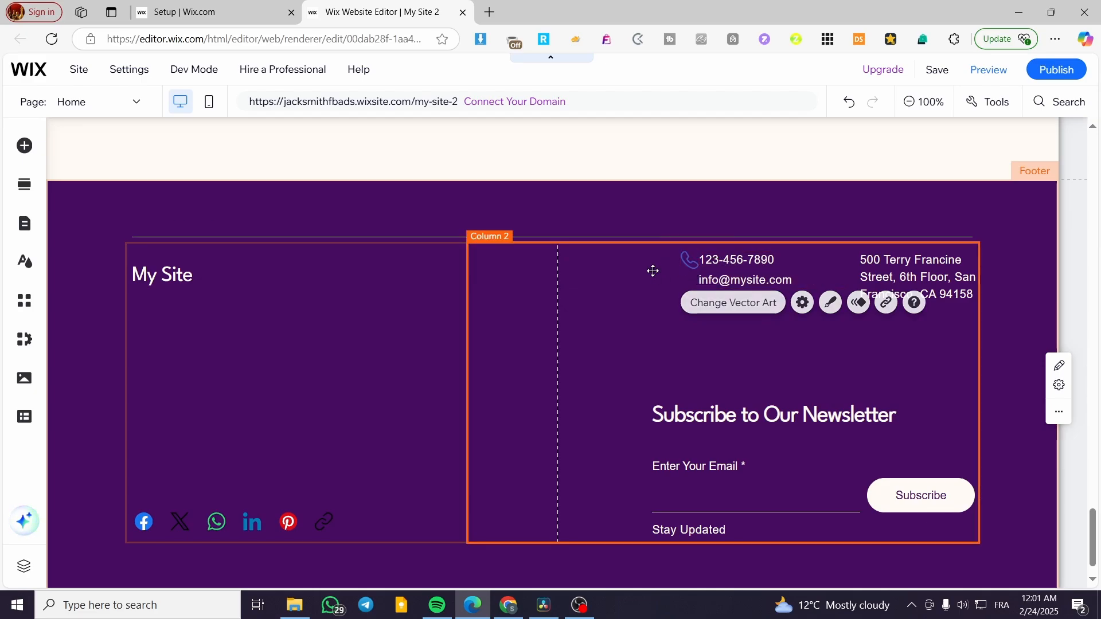
double_click(691, 265)
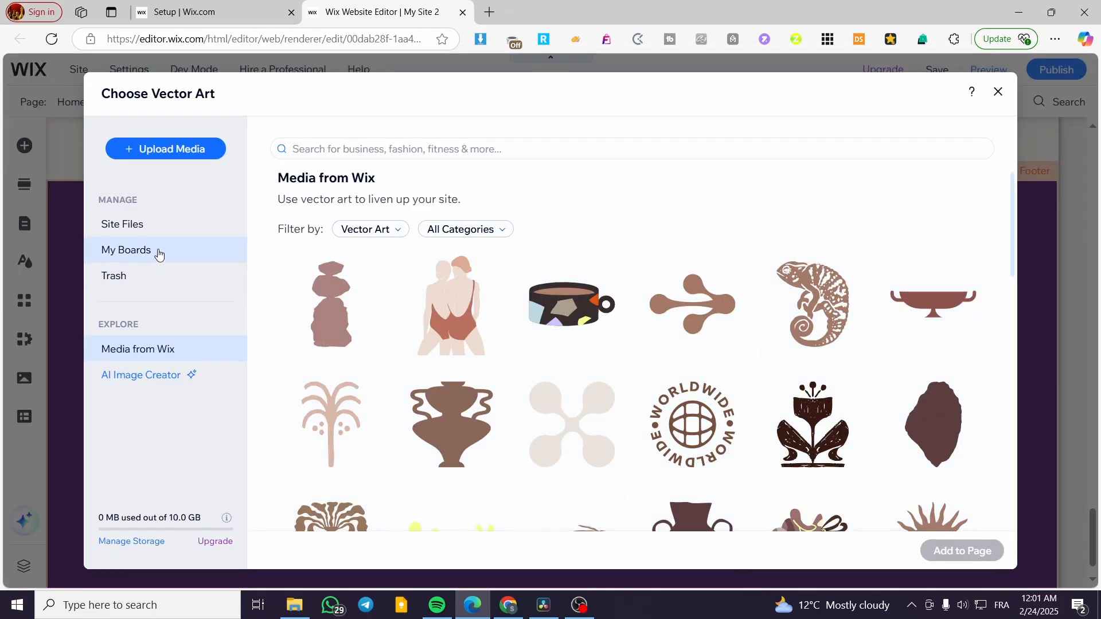
left_click(998, 91)
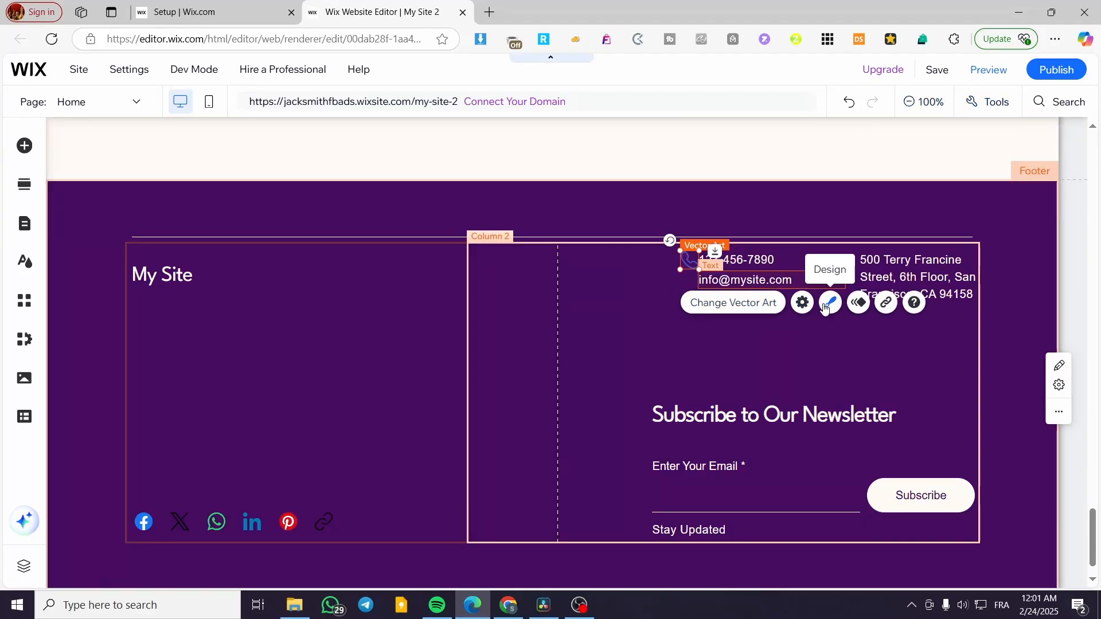
Recolour the phone icon fill with the cream theme colour.
left_click(829, 306)
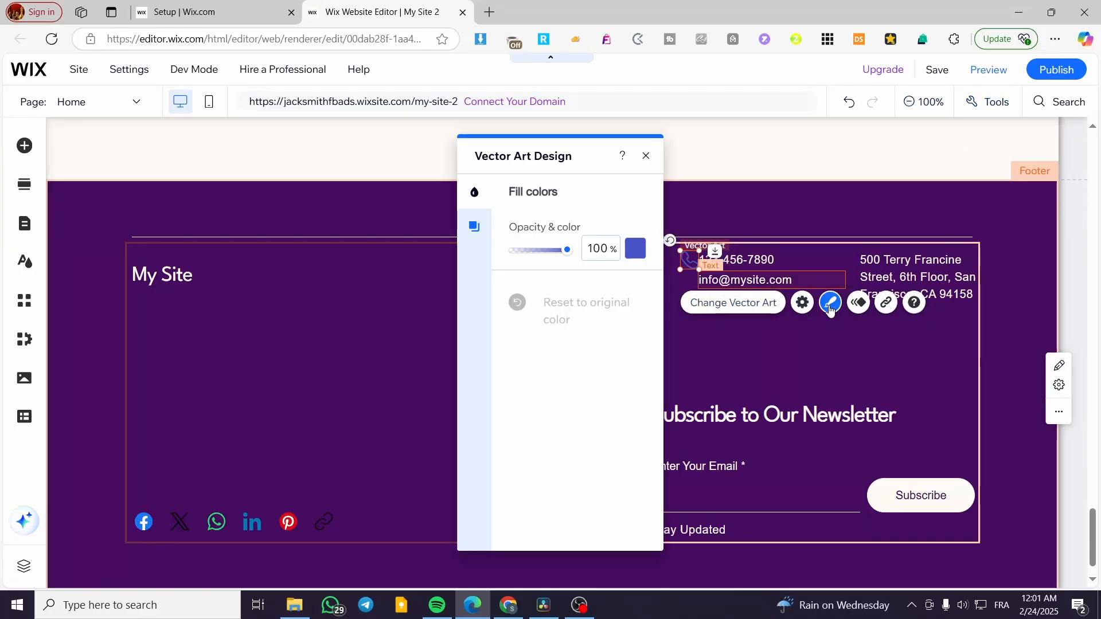
left_click(636, 250)
left_click(483, 281)
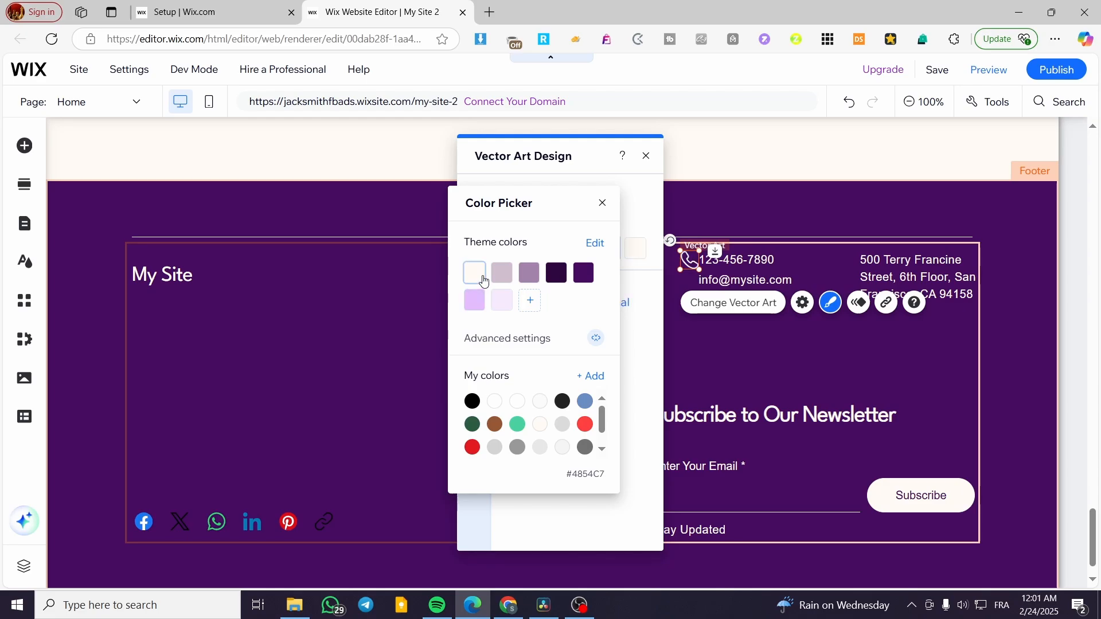
left_click(484, 280)
left_click(601, 203)
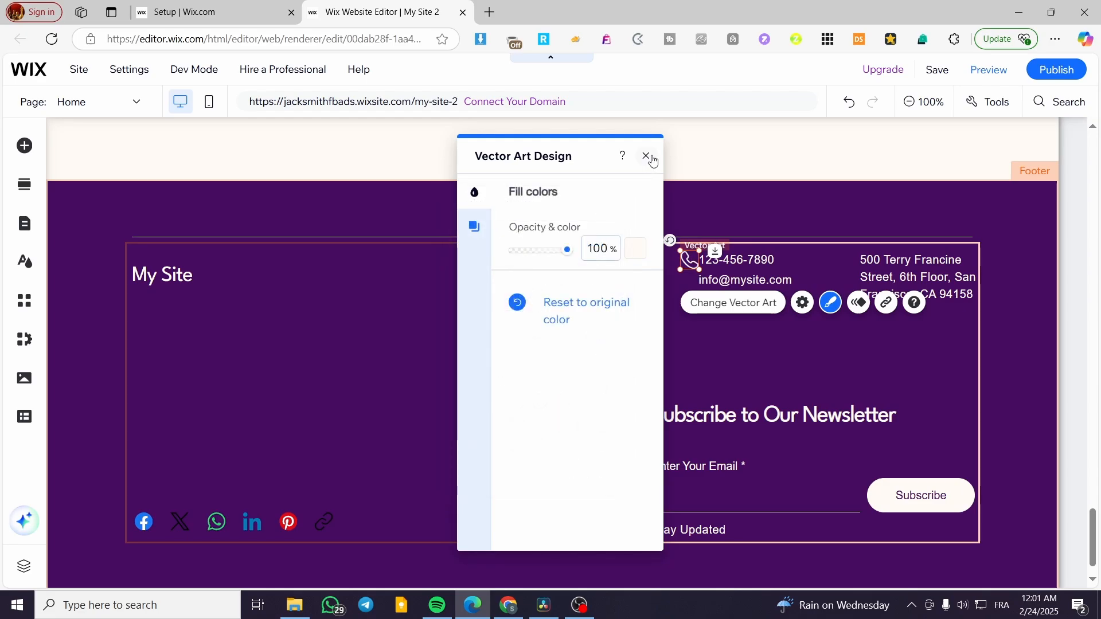
left_click(646, 156)
left_click(686, 366)
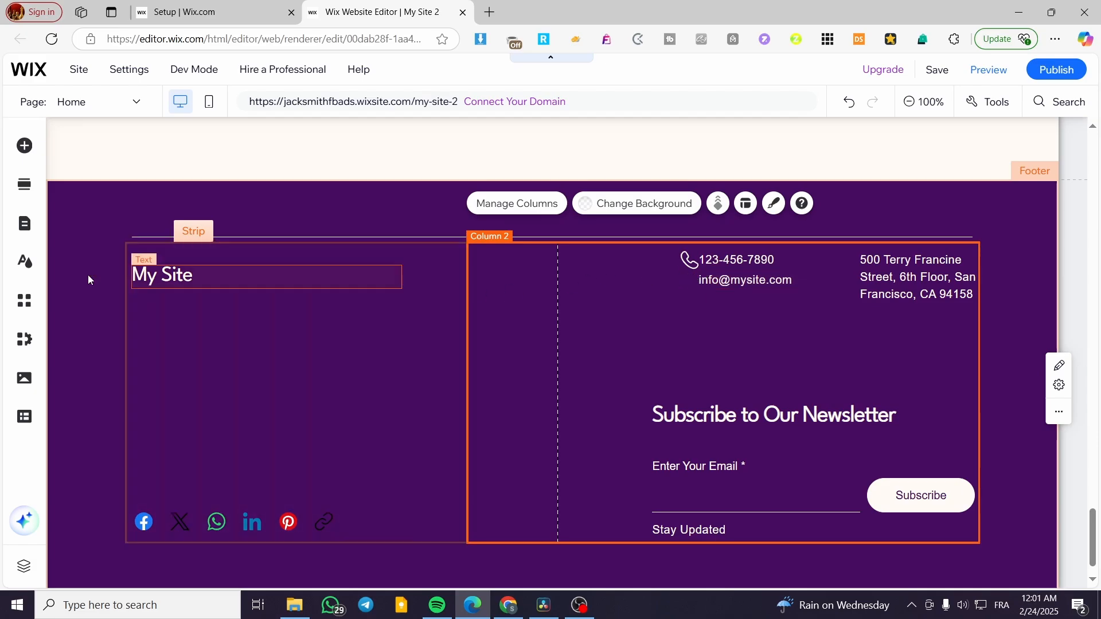
left_click(24, 147)
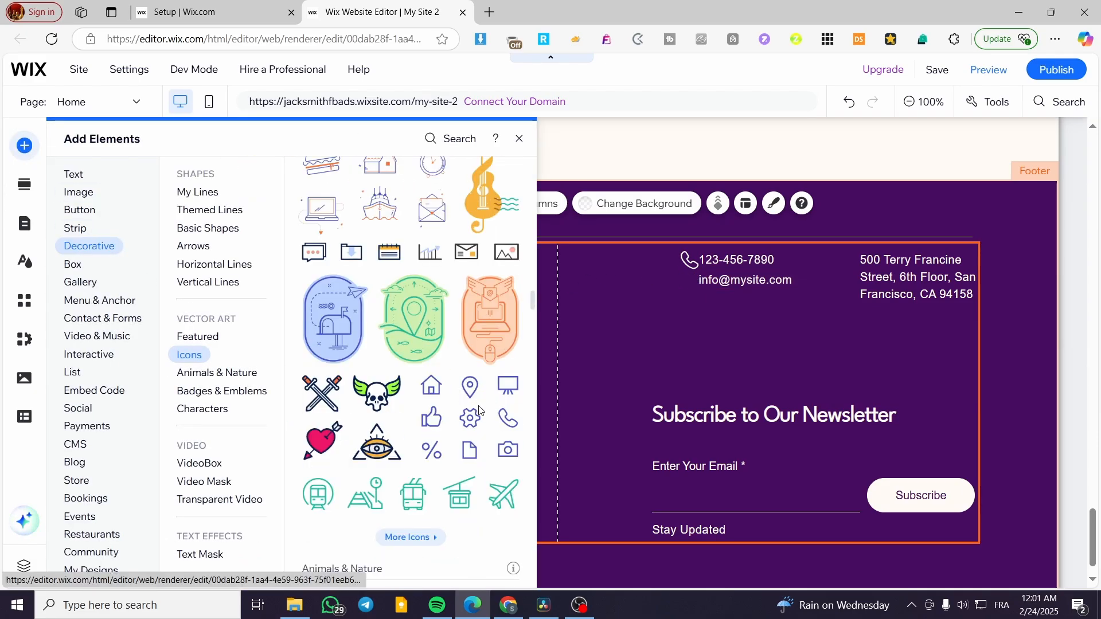
Search the vector art library for 'email' and add the red envelope-with-@ icon to the page.
scroll(422, 453, "up", 2)
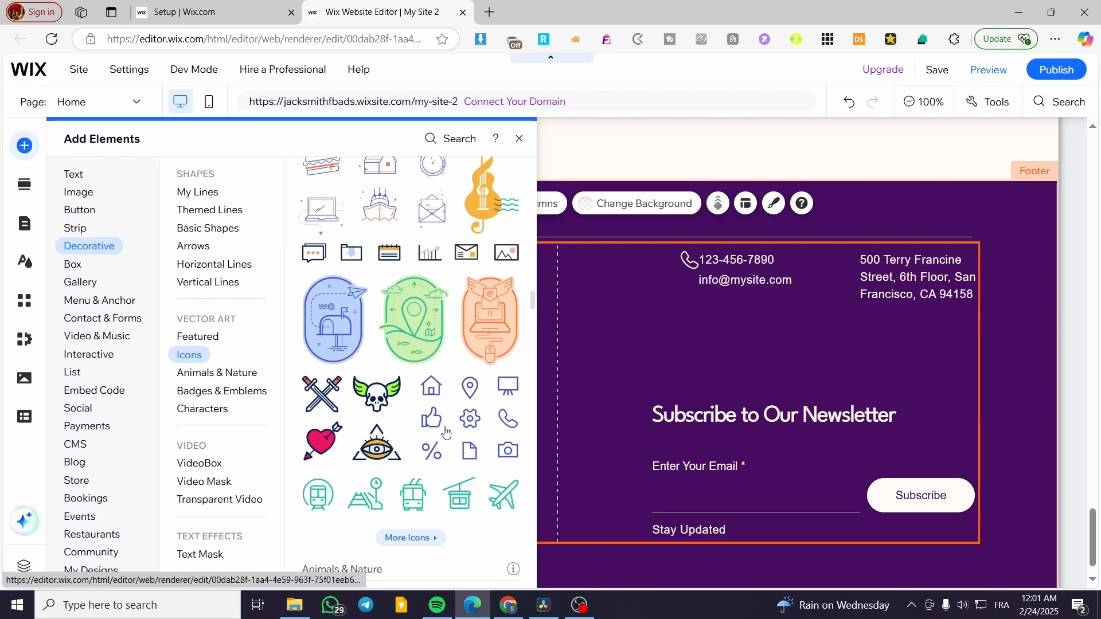
scroll(421, 455, "up", 2)
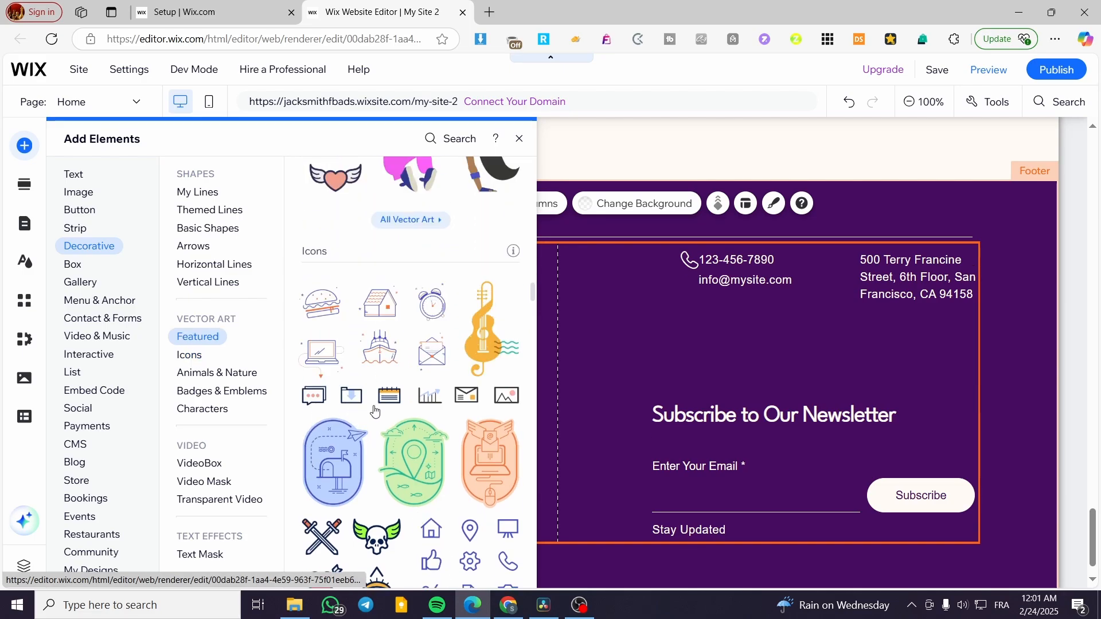
scroll(465, 402, "up", 4)
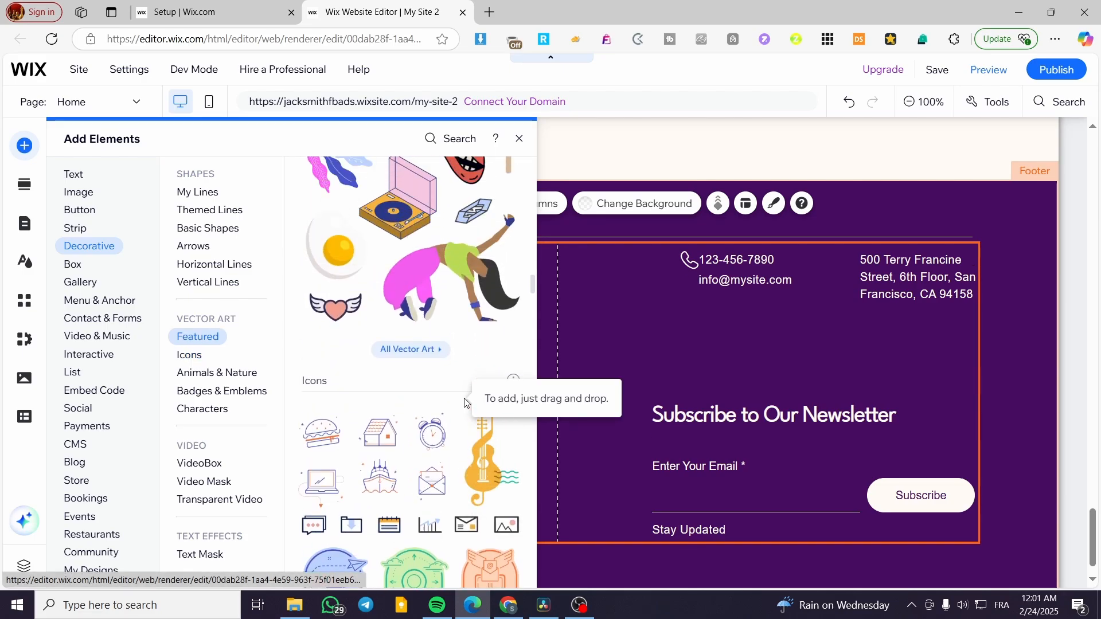
scroll(453, 378, "down", 10)
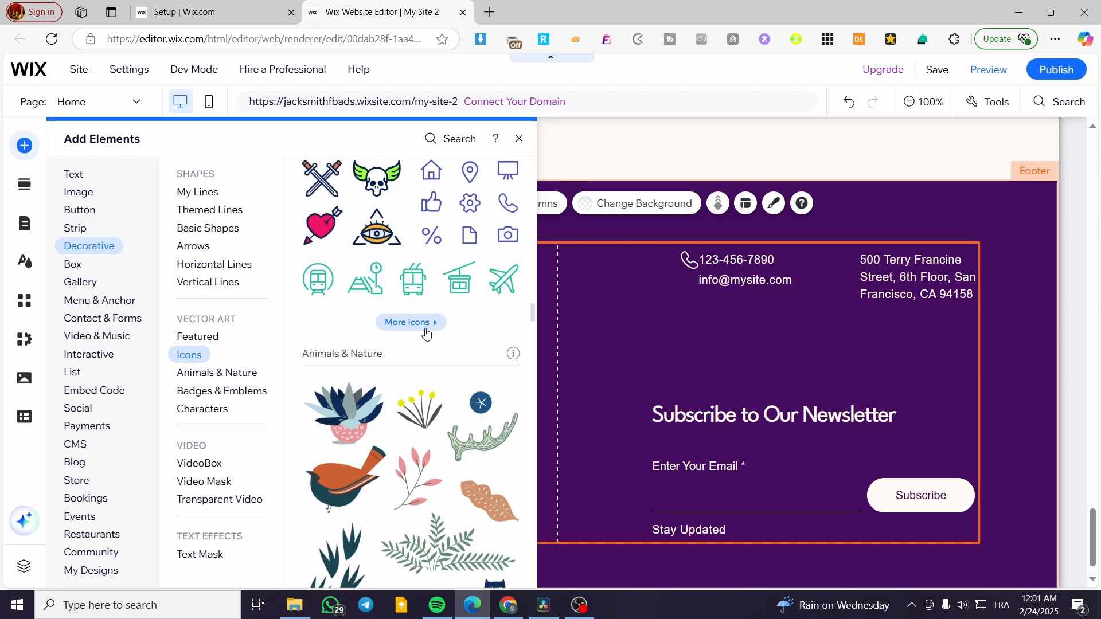
left_click(425, 323)
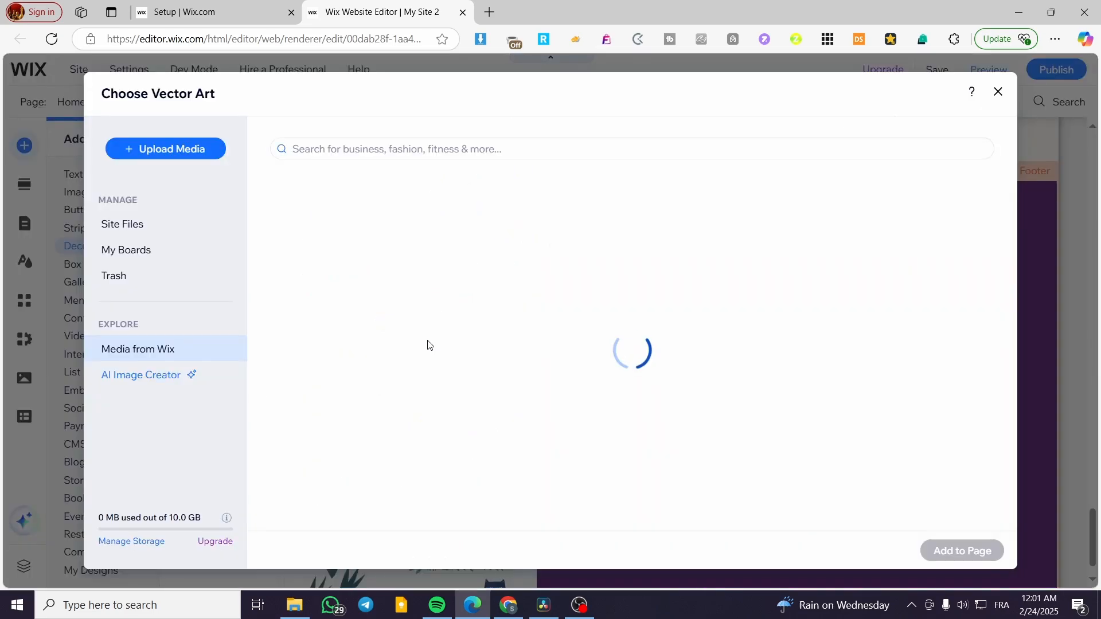
left_click(580, 149)
type("eamil")
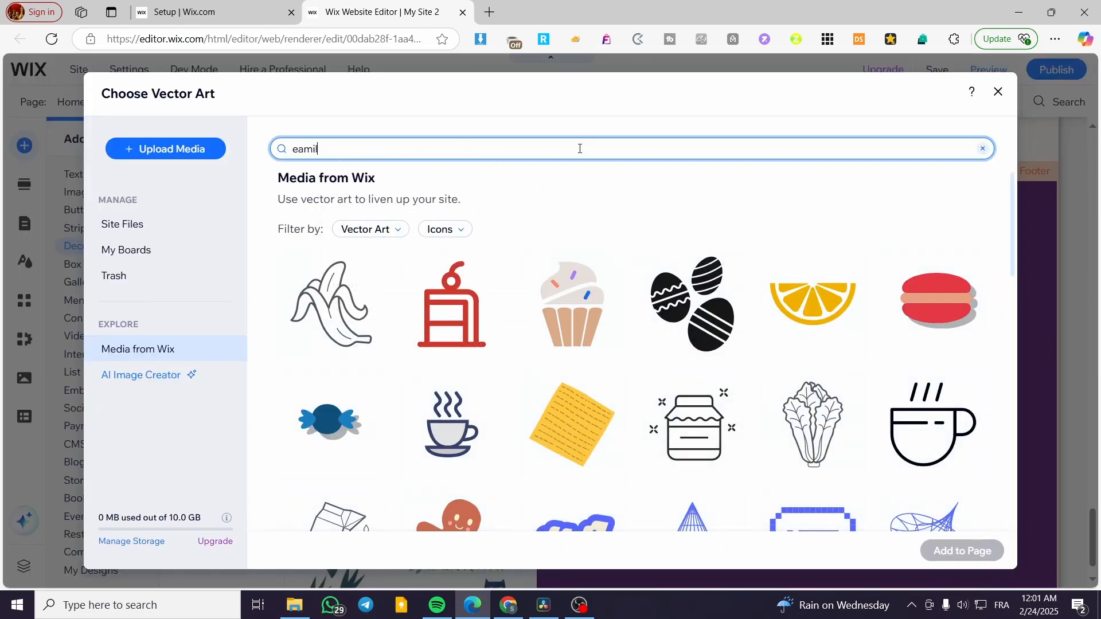
key("Return")
double_click(329, 147)
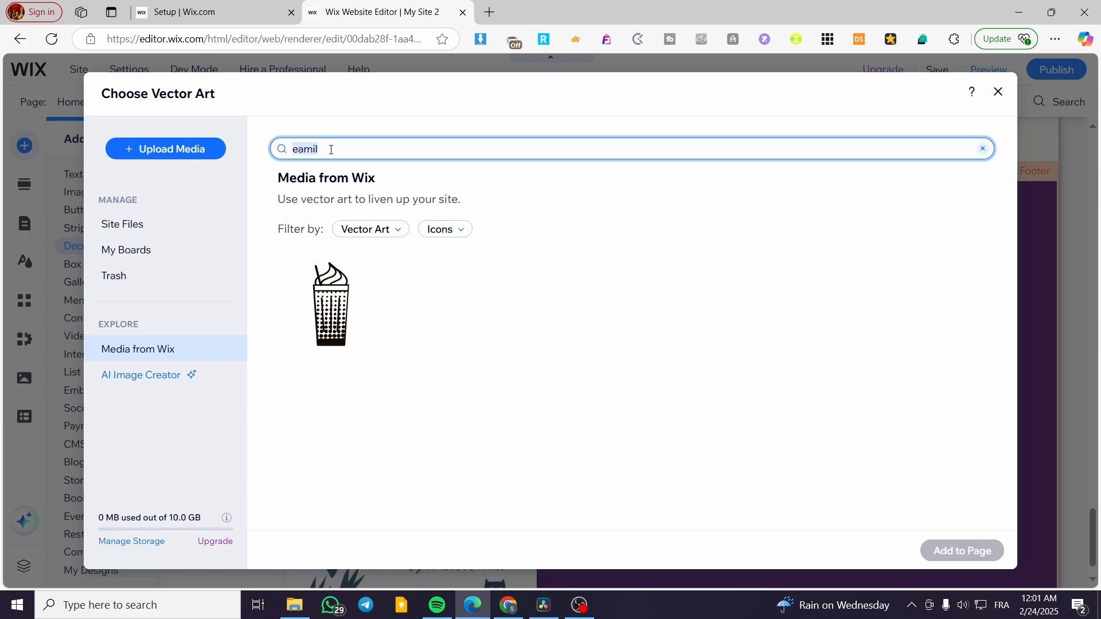
type("email")
key("Return")
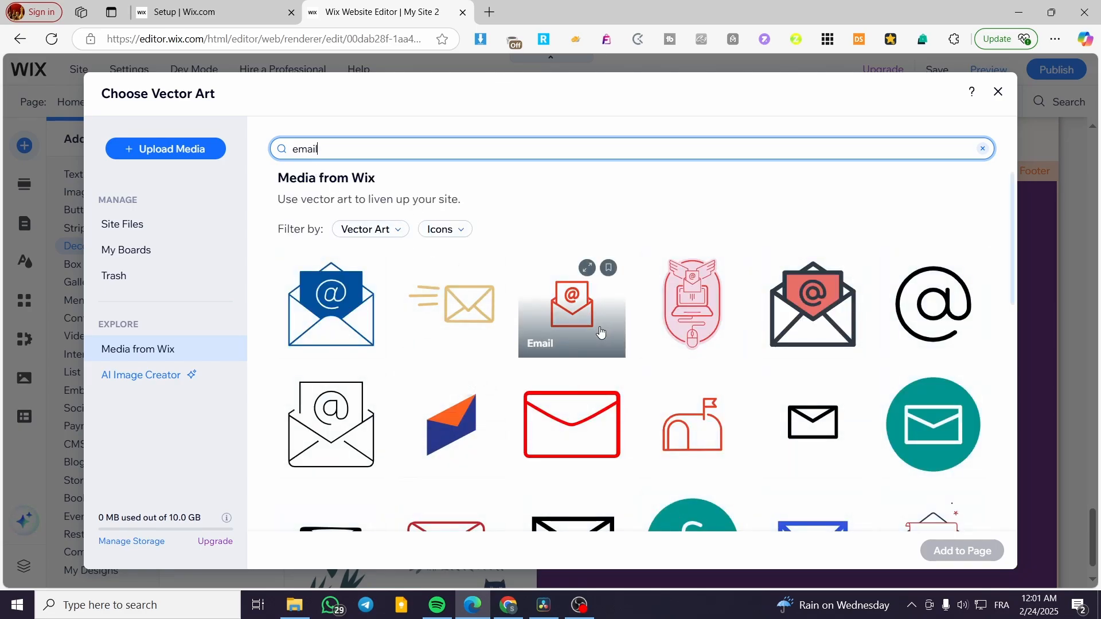
left_click(839, 340)
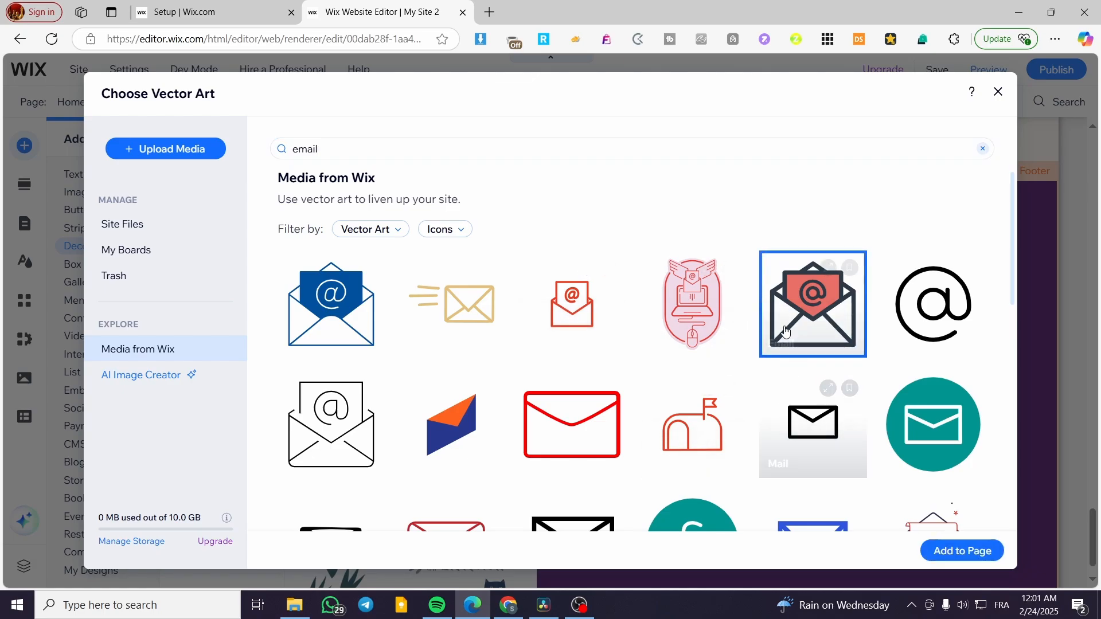
left_click(946, 551)
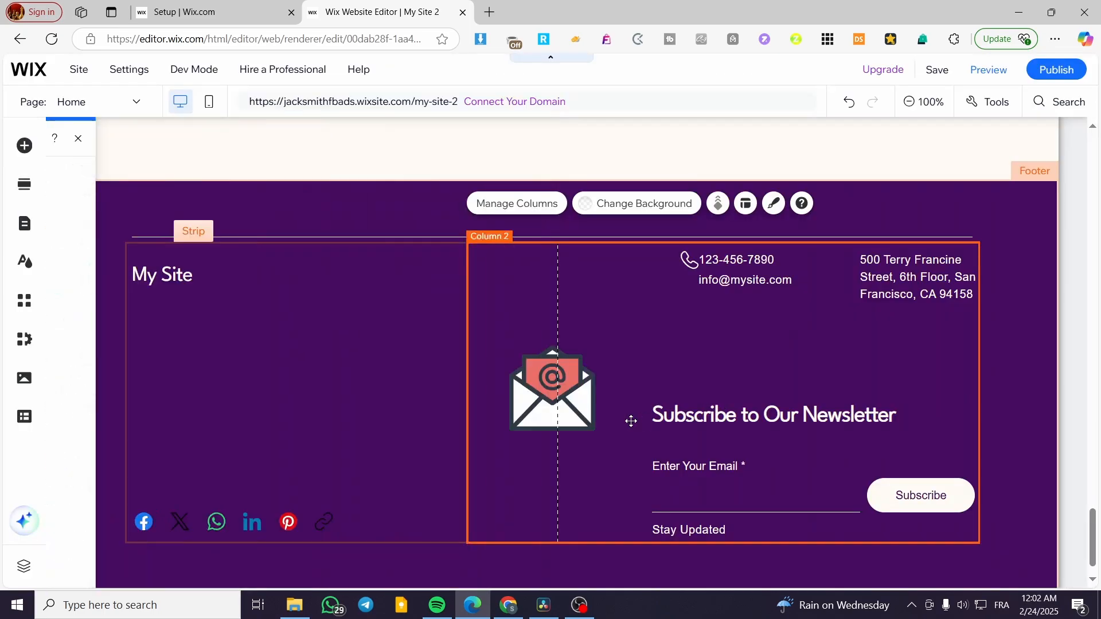
left_click_drag(595, 432, 689, 282)
left_click(665, 319)
left_click(692, 281)
left_click(683, 299)
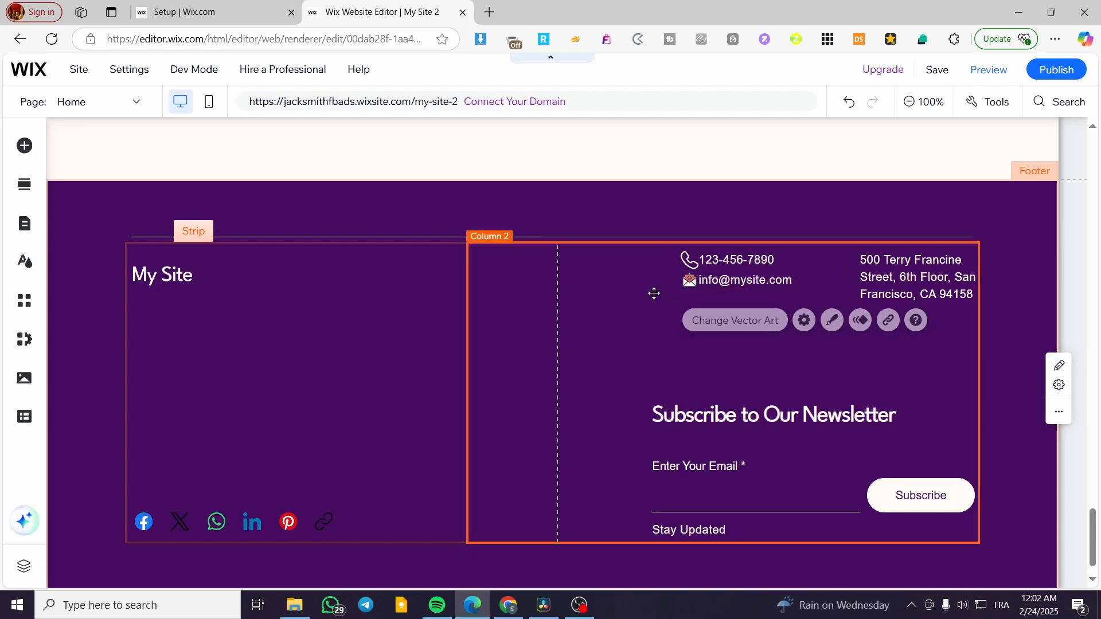
left_click(654, 290)
Resize the phone icon to 19x19 and nudge the address text slightly higher.
left_click(690, 262)
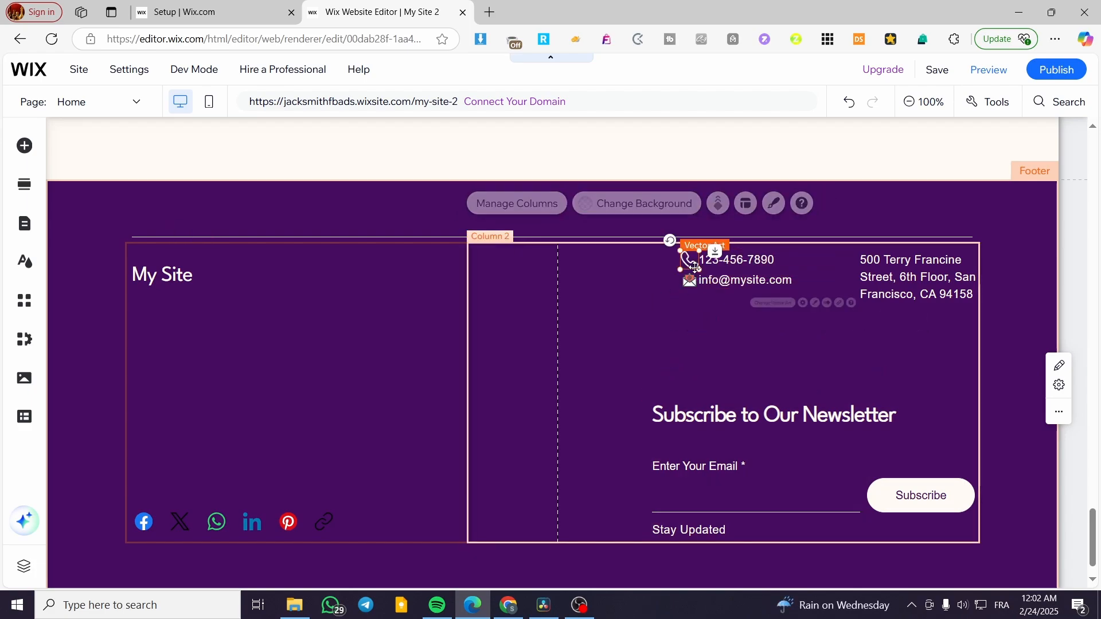
left_click_drag(698, 270, 691, 260)
left_click(650, 325)
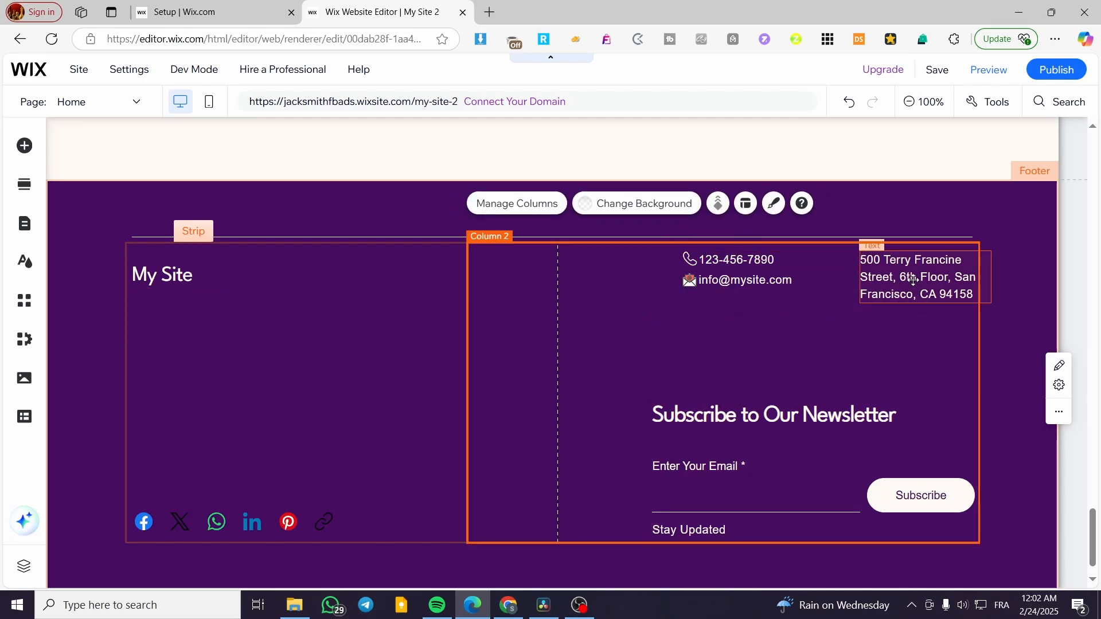
left_click_drag(902, 273, 901, 267)
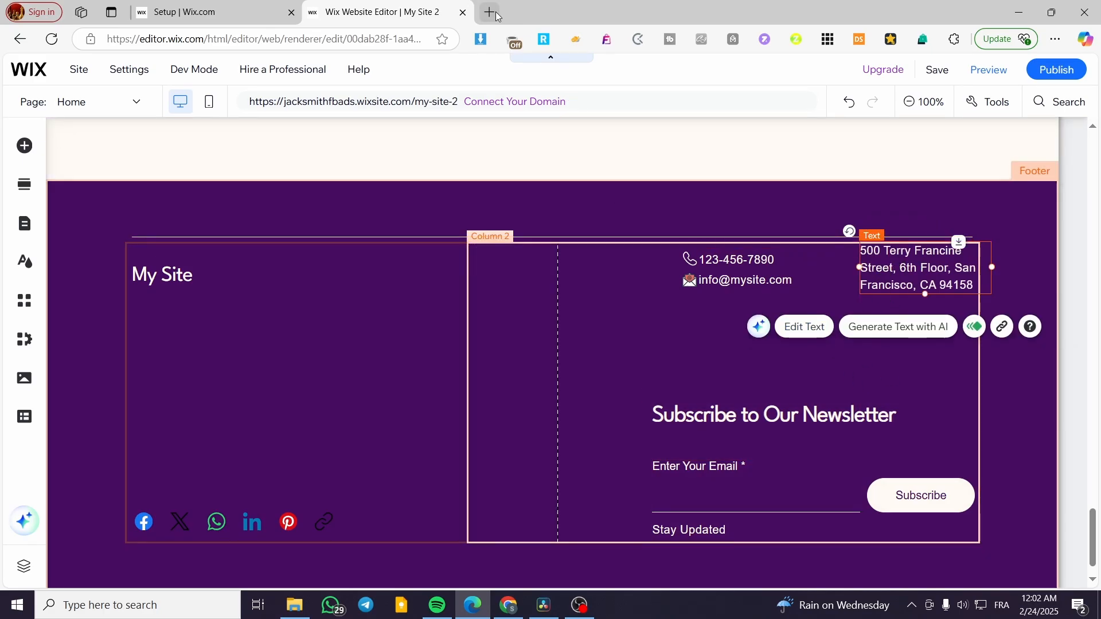
Edit the footer heading, typing the brand name 'Jacks' in place of 'My Site'.
scroll(911, 401, "down", 1)
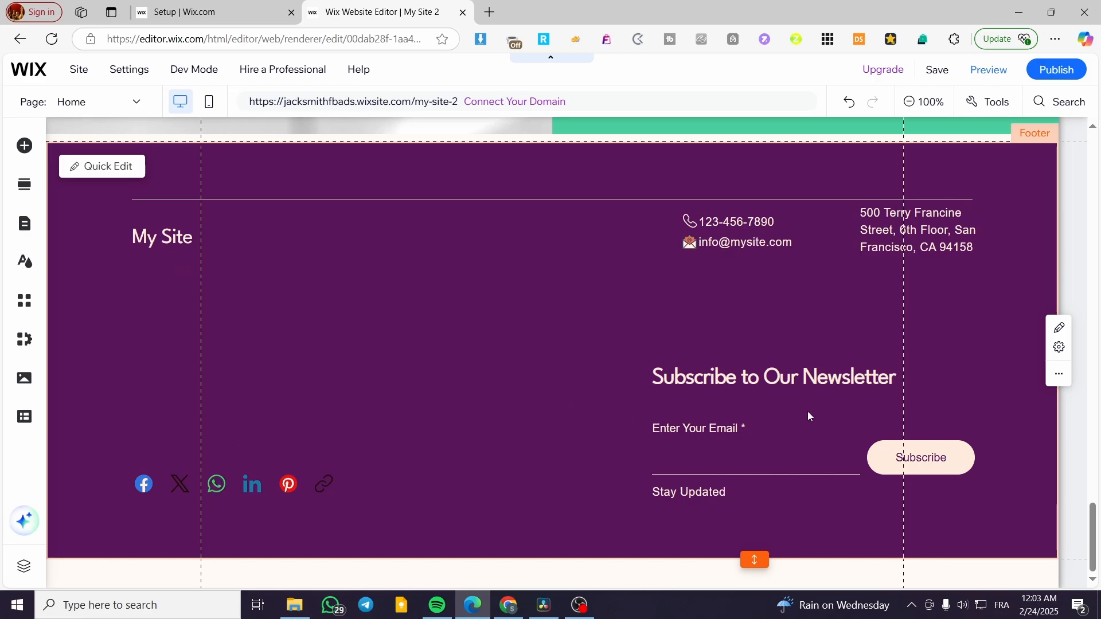
left_click(819, 411)
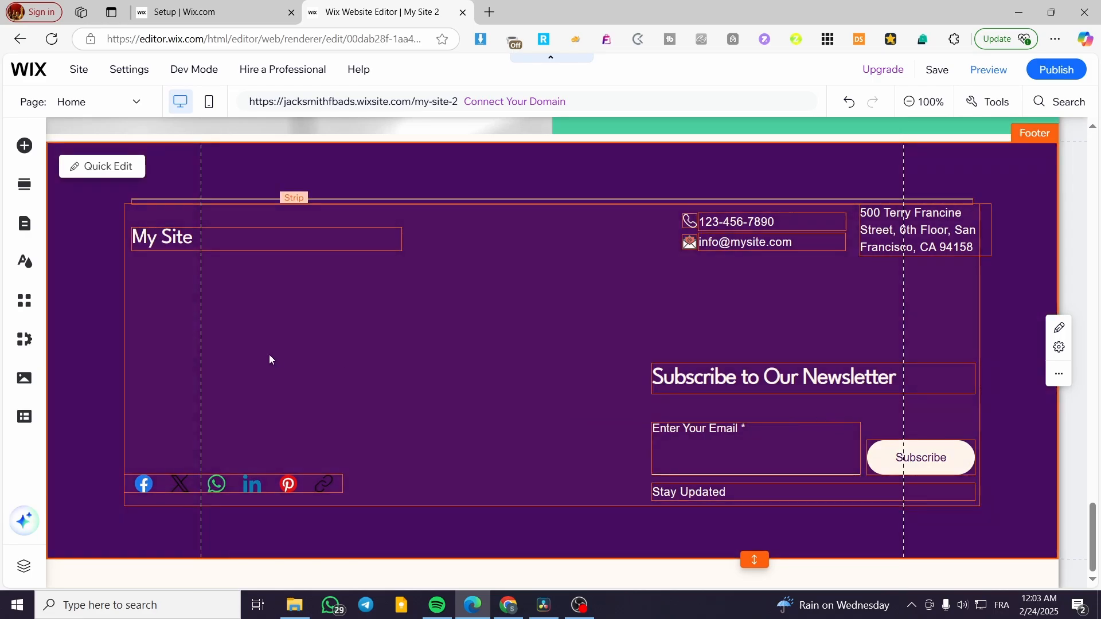
left_click(210, 243)
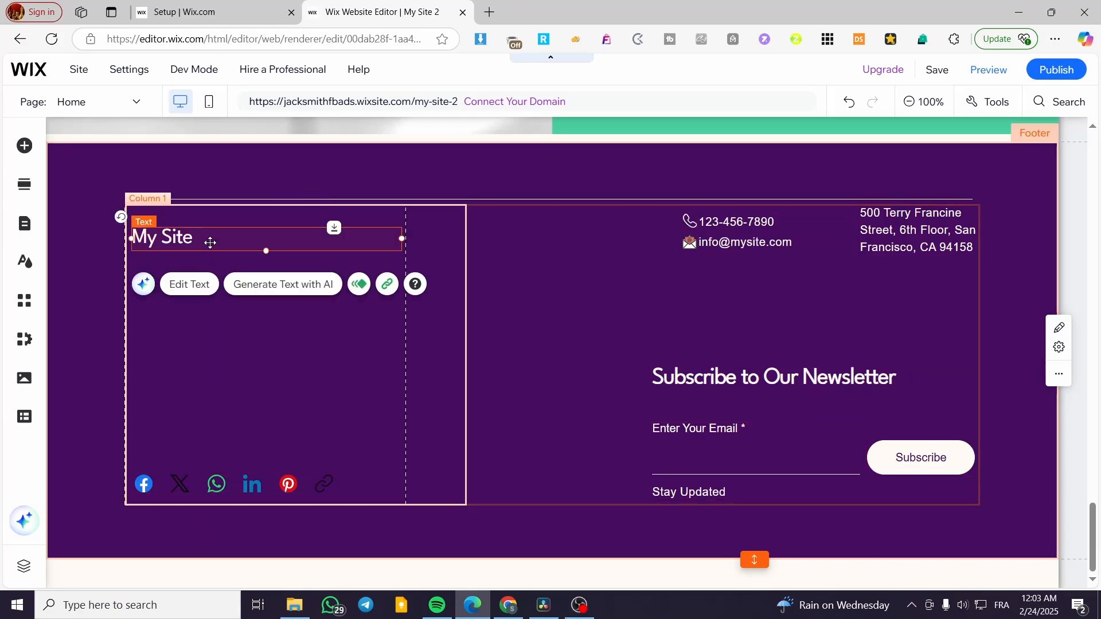
double_click(194, 240)
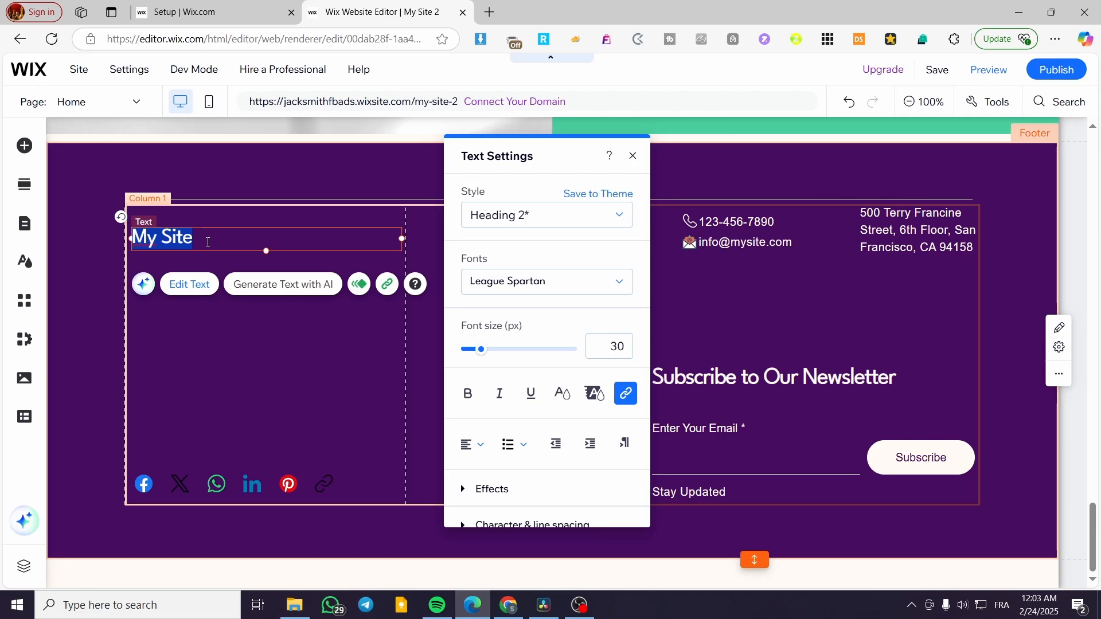
type("Jacks")
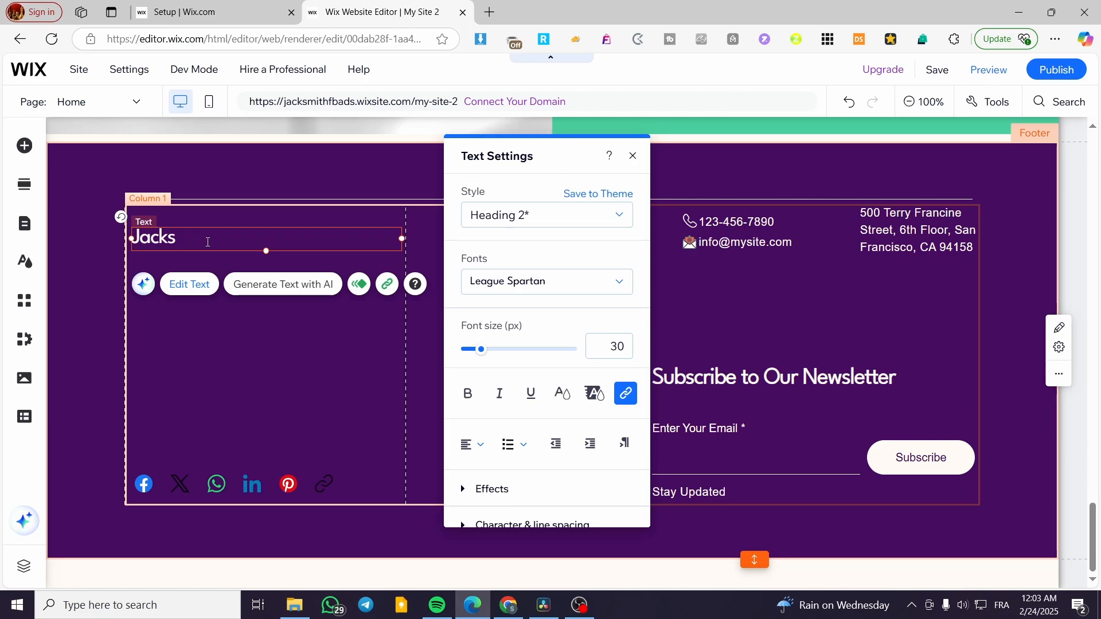
left_click(180, 344)
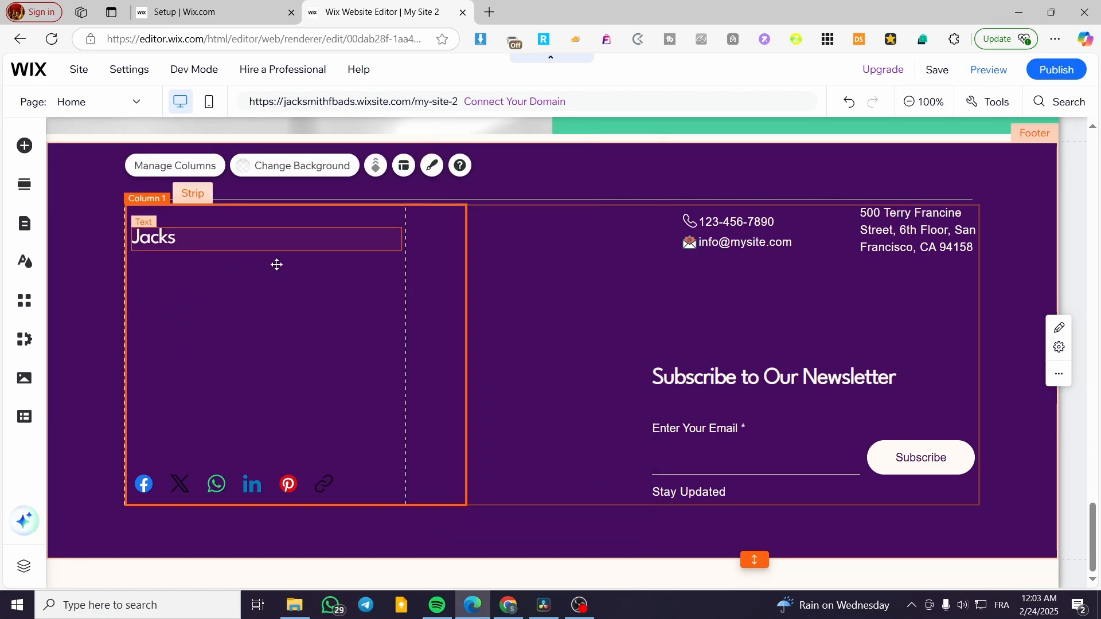
left_click(165, 235)
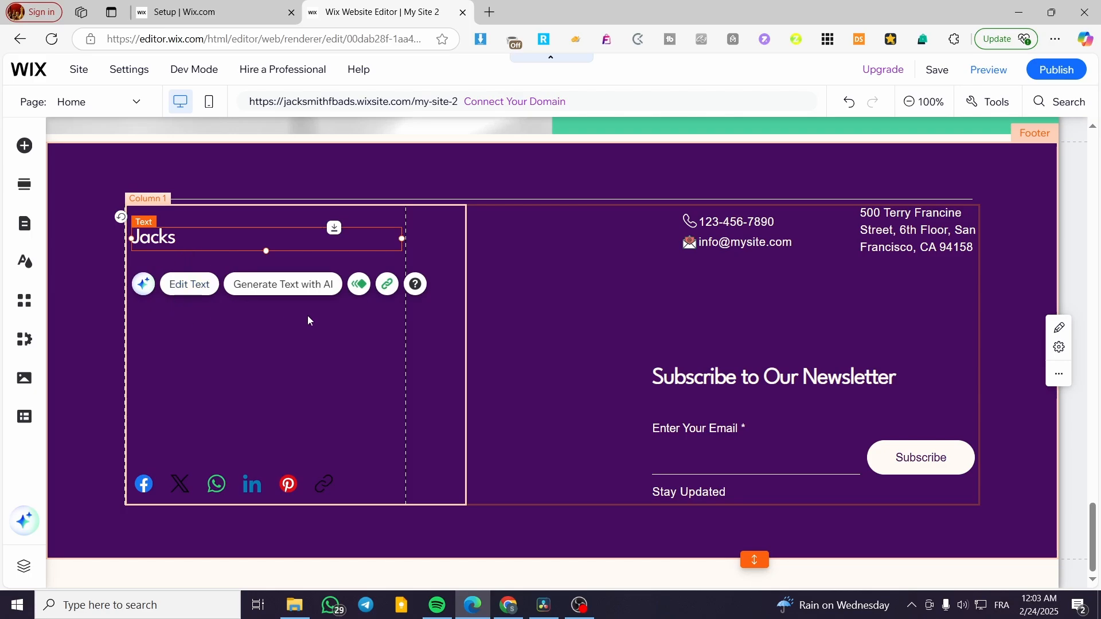
Add a Heading 2 text box to the footer's Column 1, next to Jacks.
left_click(175, 265)
left_click(160, 240)
left_click(110, 280)
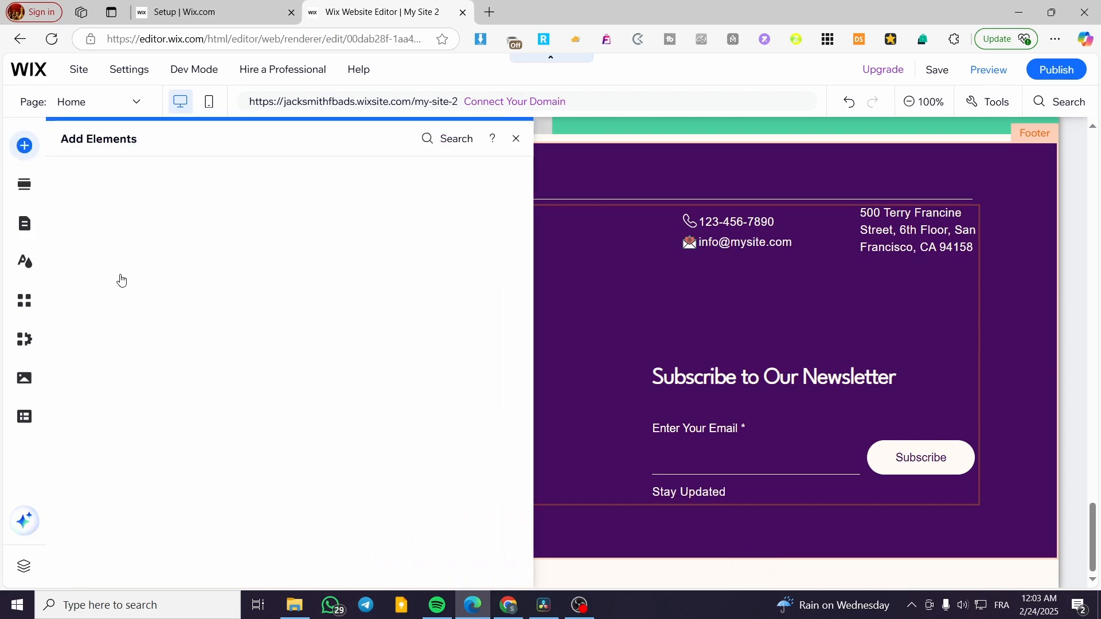
left_click(78, 208)
left_click(74, 173)
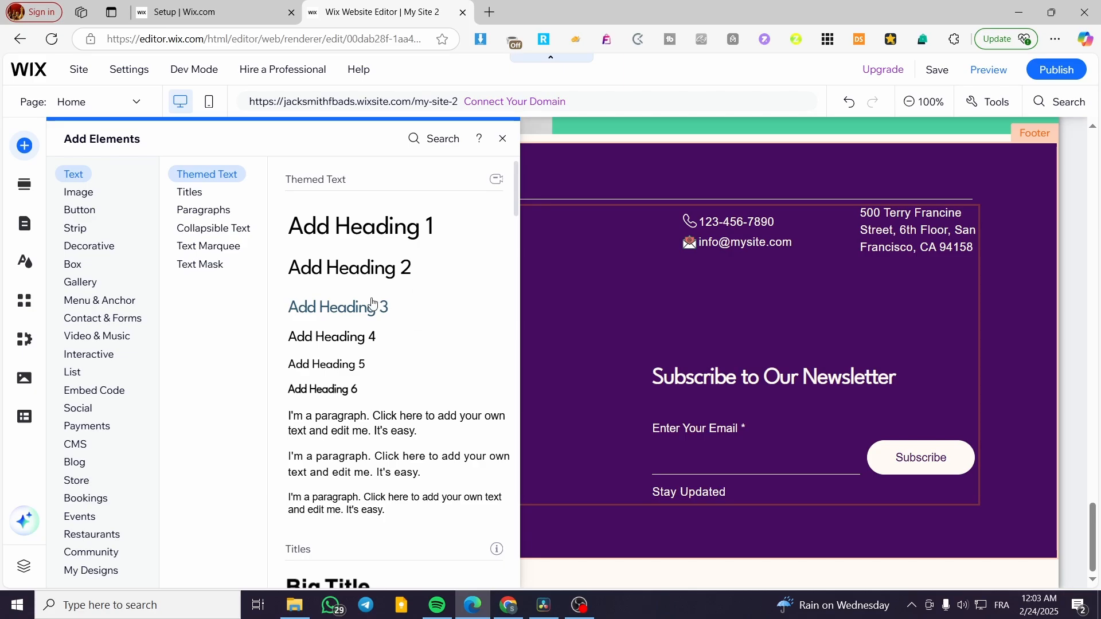
left_click_drag(369, 269, 429, 274)
double_click(437, 282)
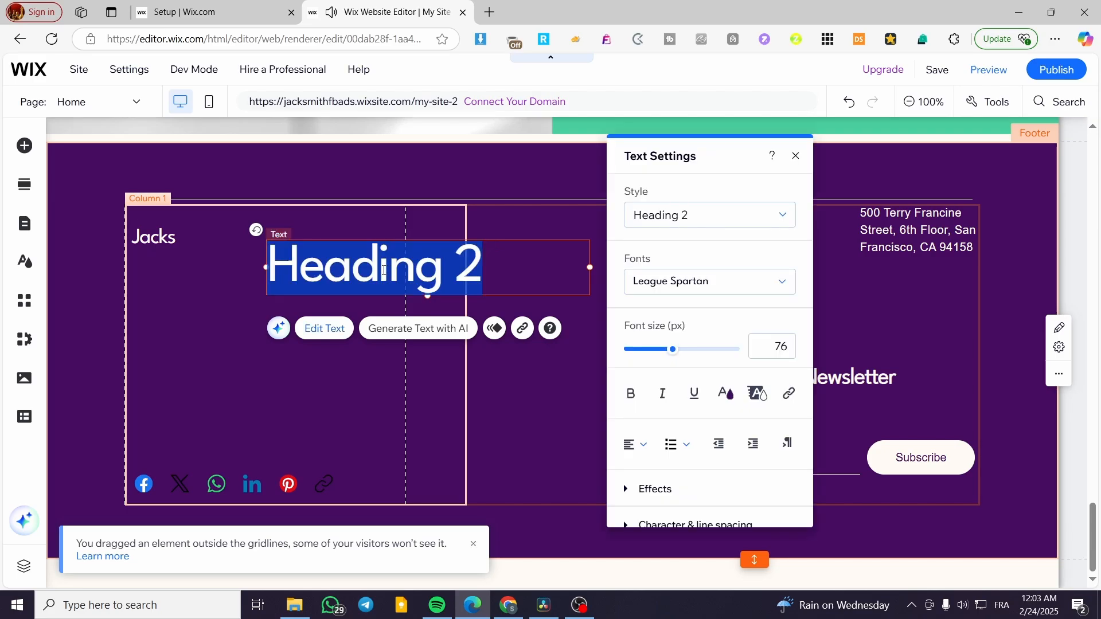
Apply the Heading 5 style and replace the placeholder with 'Usefull Links'.
left_click(696, 225)
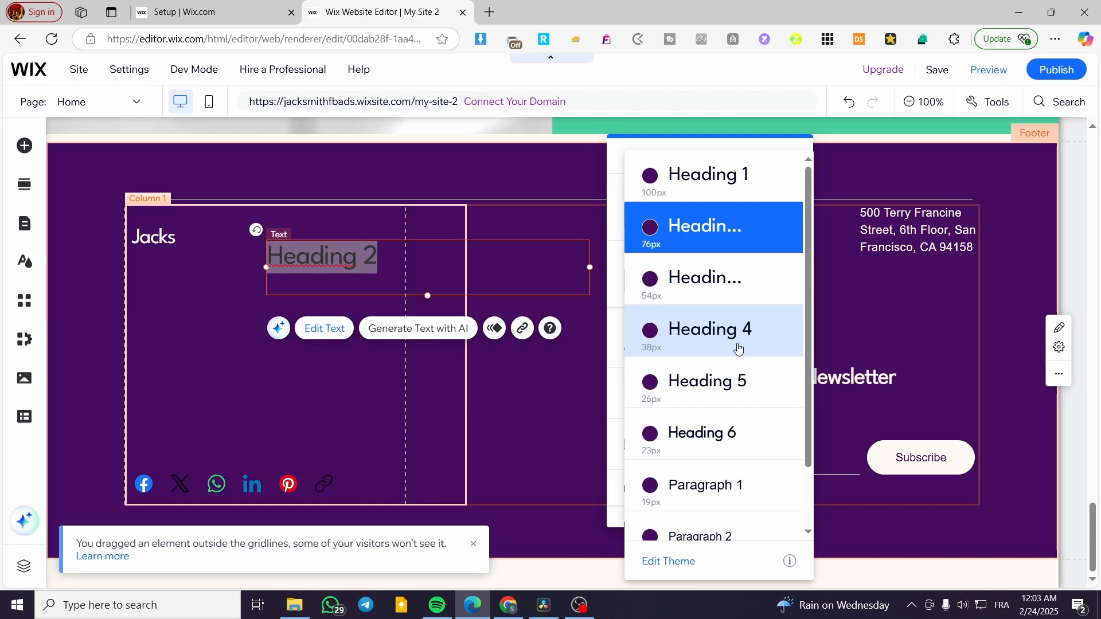
left_click(729, 383)
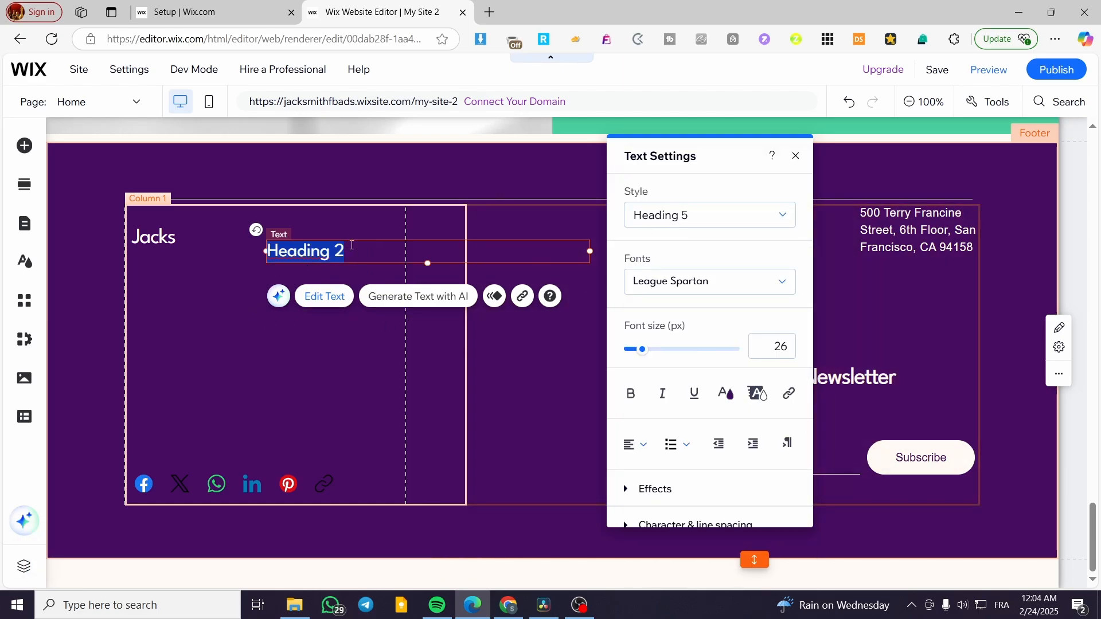
key("BackSpace")
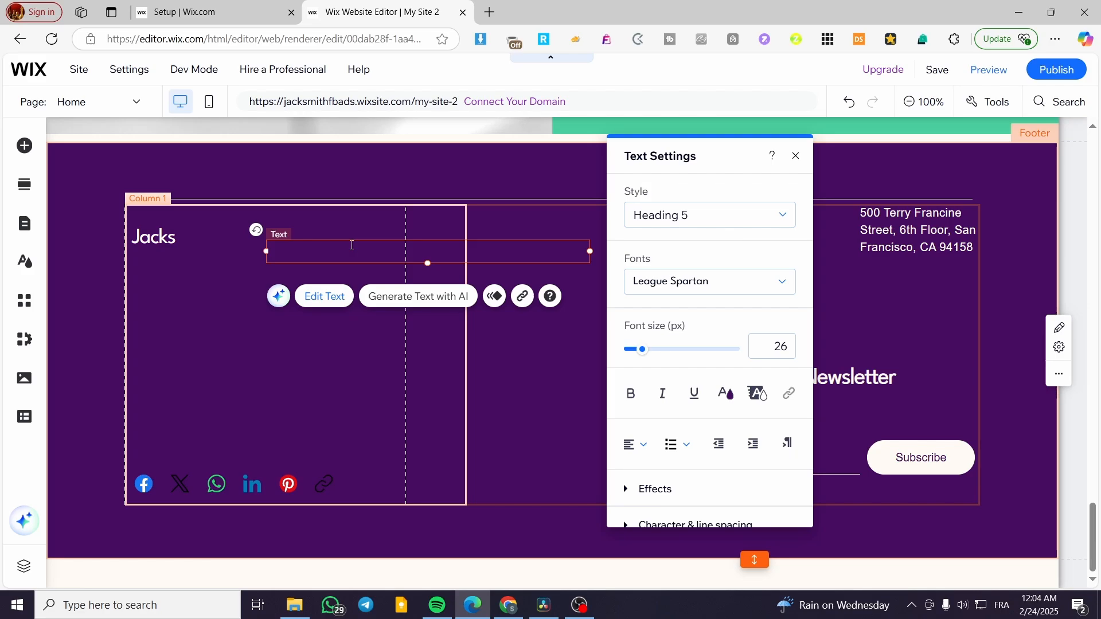
type("Use")
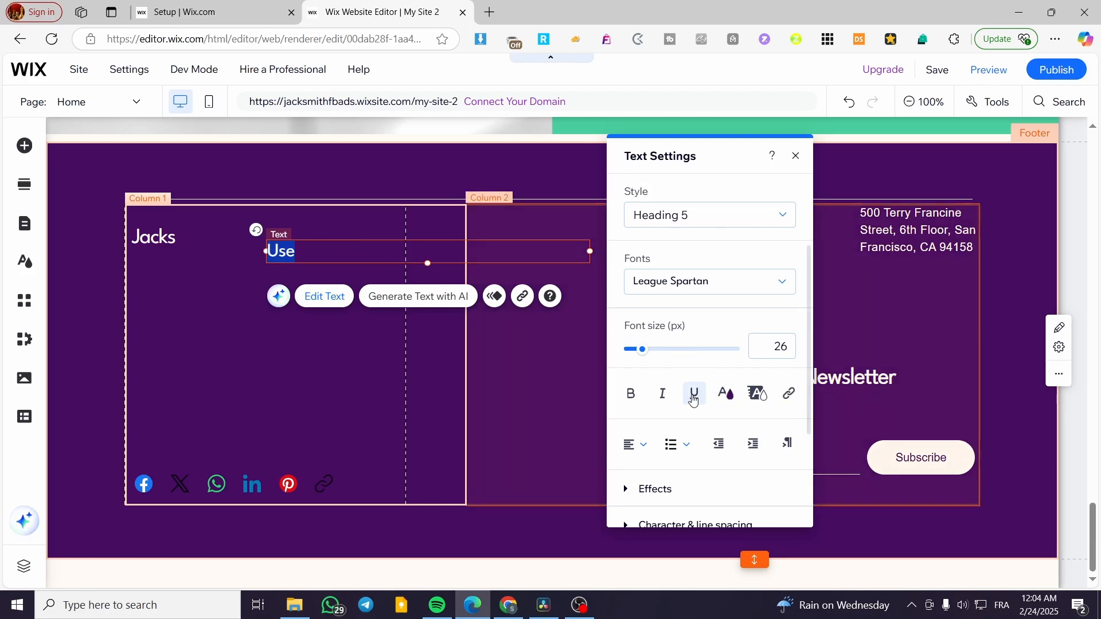
double_click(313, 250)
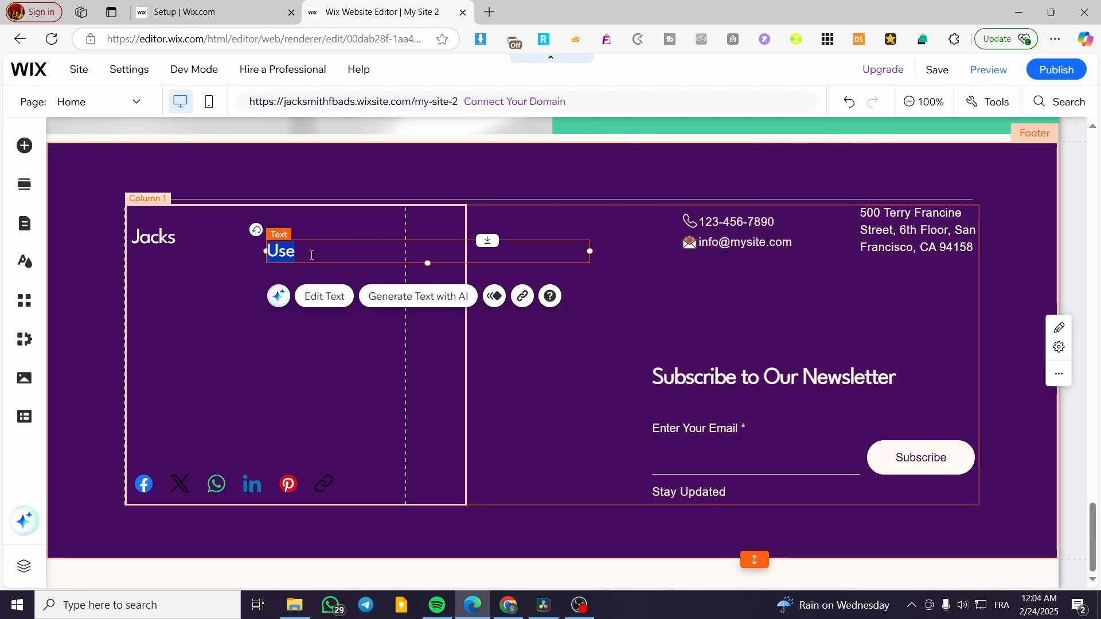
left_click(311, 254)
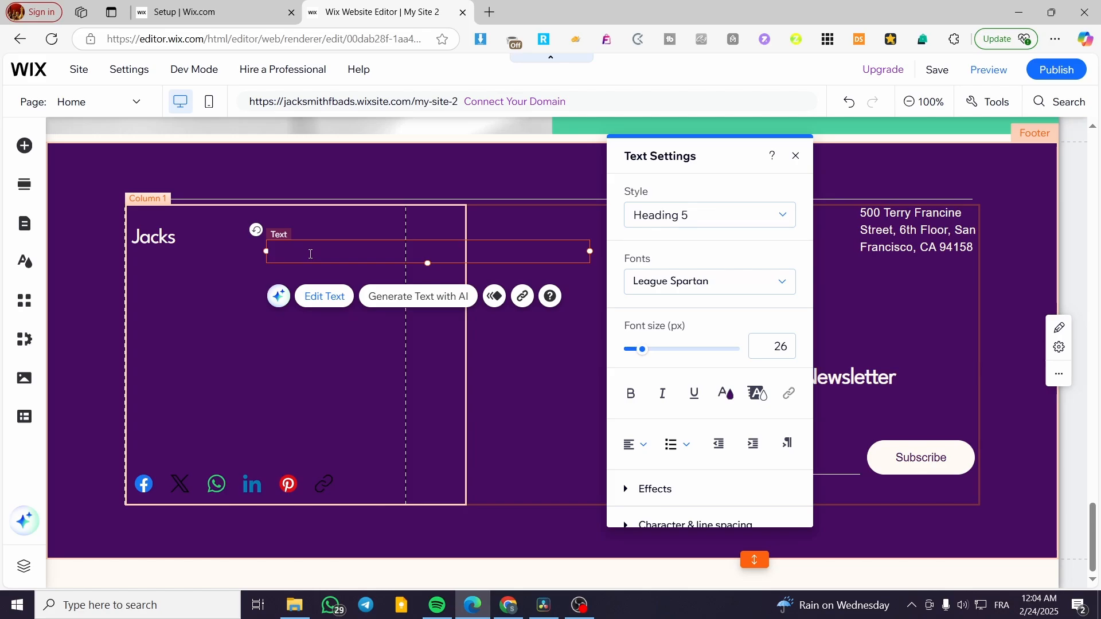
type("ful links")
Make Usefull Links bold and off-white, then move it beside the Jacks brand name.
left_click_drag(265, 251, 380, 259)
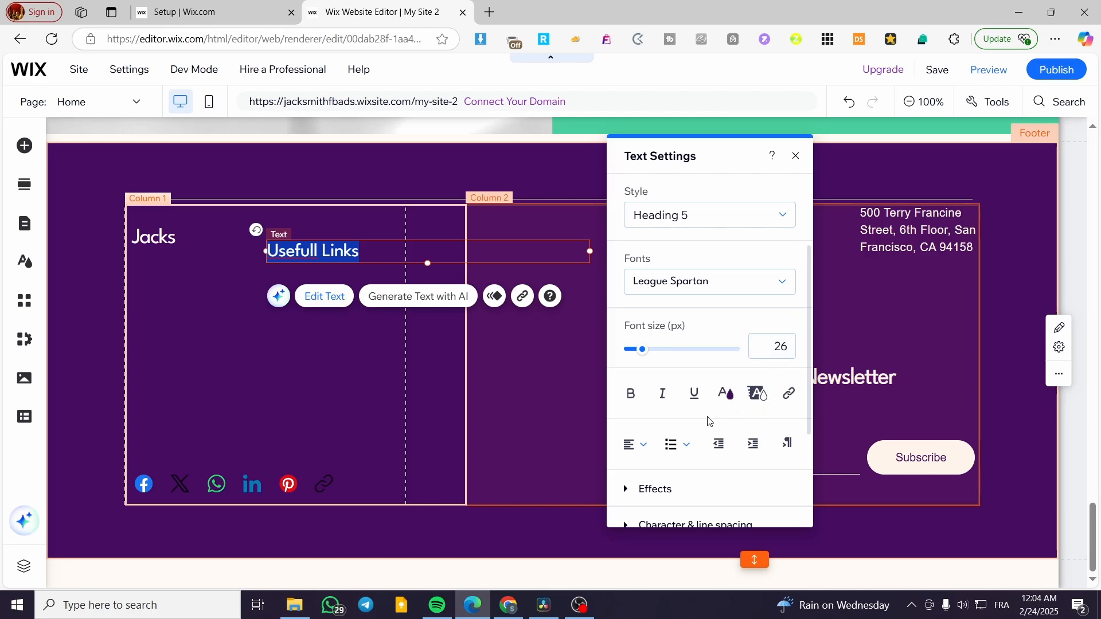
left_click(638, 400)
left_click(638, 401)
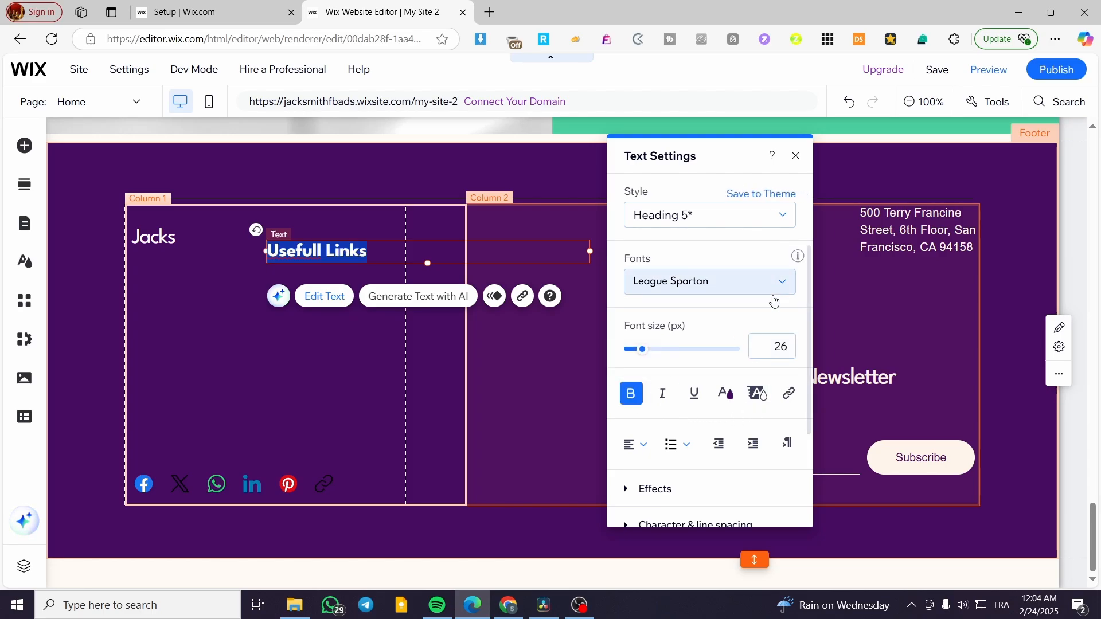
scroll(745, 366, "down", 1)
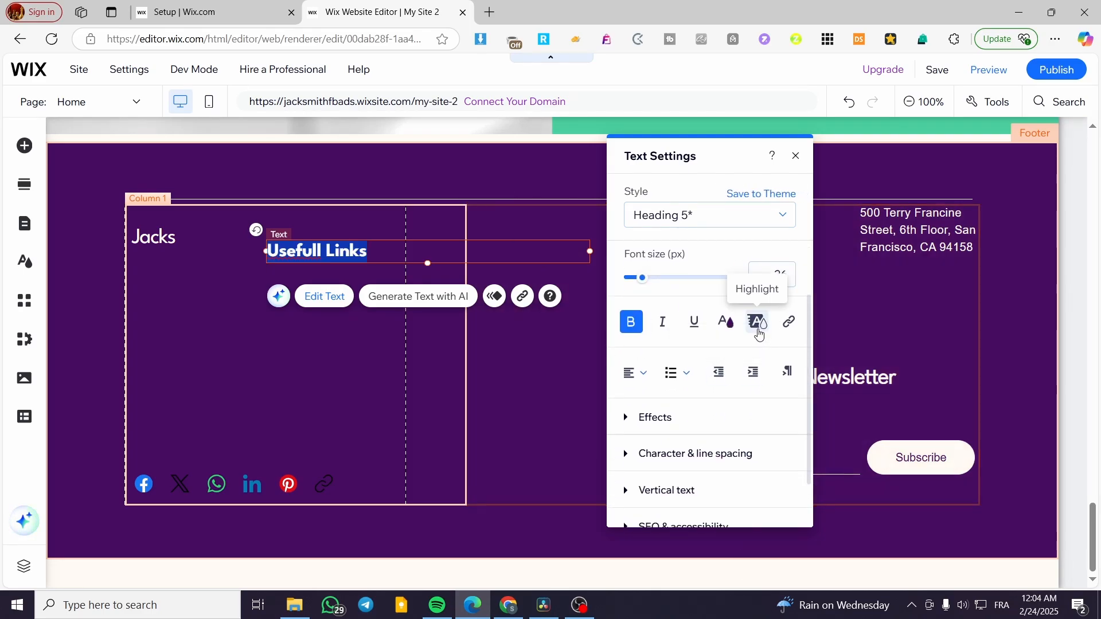
left_click(726, 325)
left_click(624, 272)
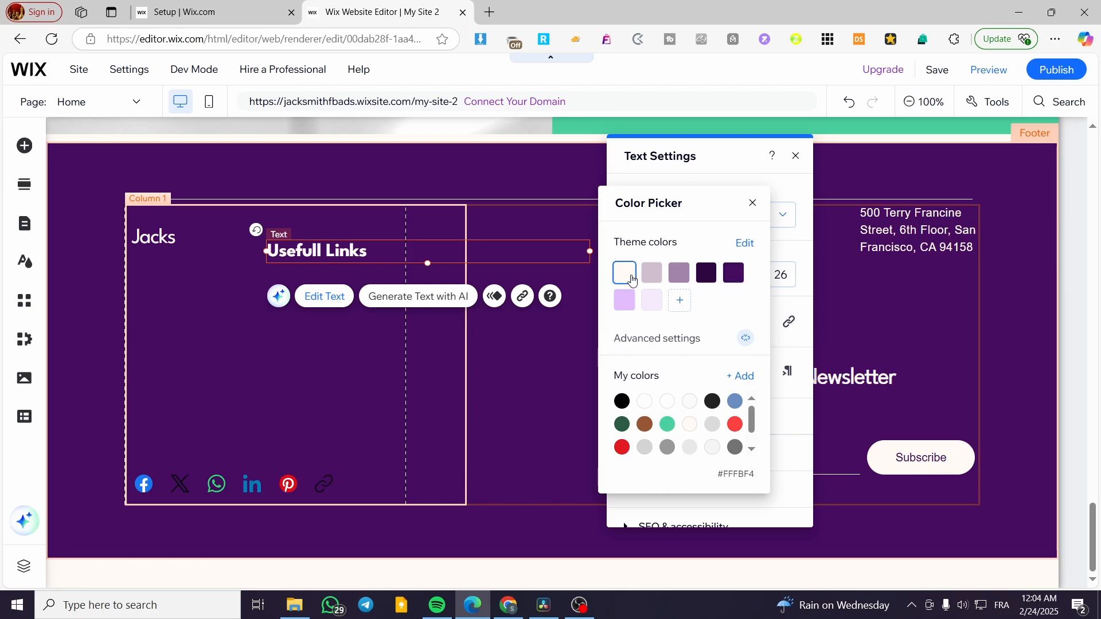
left_click(753, 204)
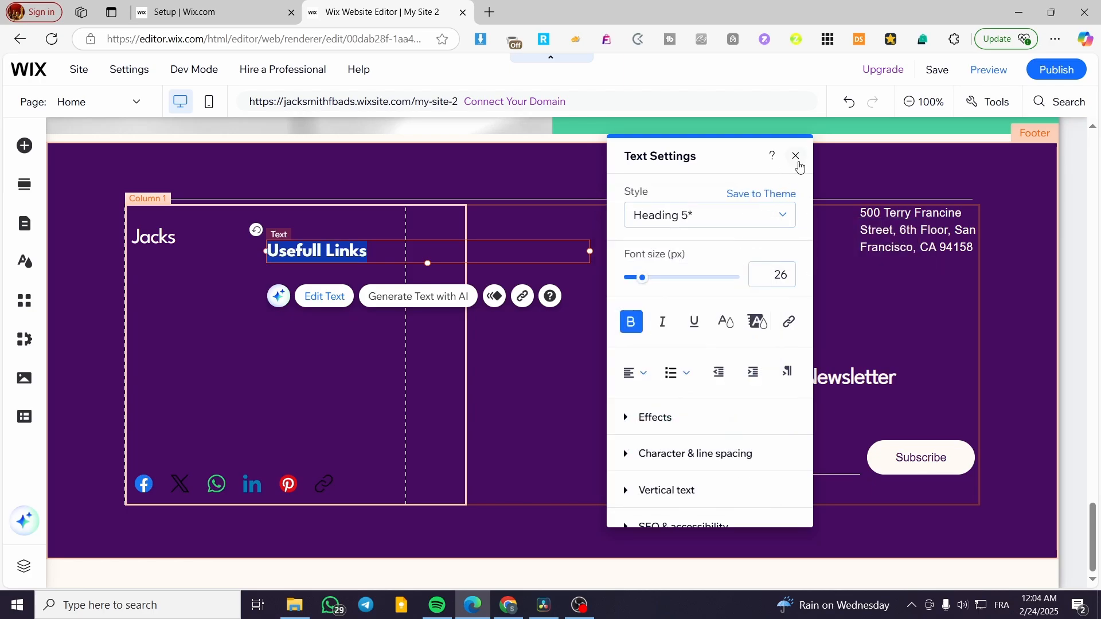
left_click(795, 155)
left_click_drag(349, 250, 389, 241)
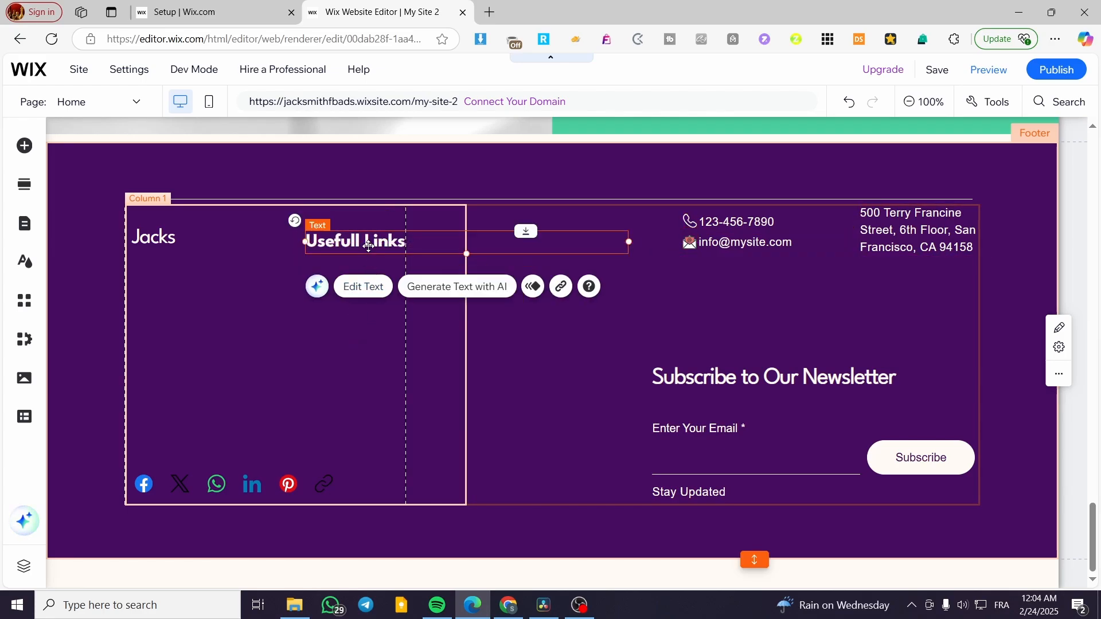
Place a copy of the Usefull Links heading further right, keeping the original in place.
left_click_drag(368, 246, 484, 243)
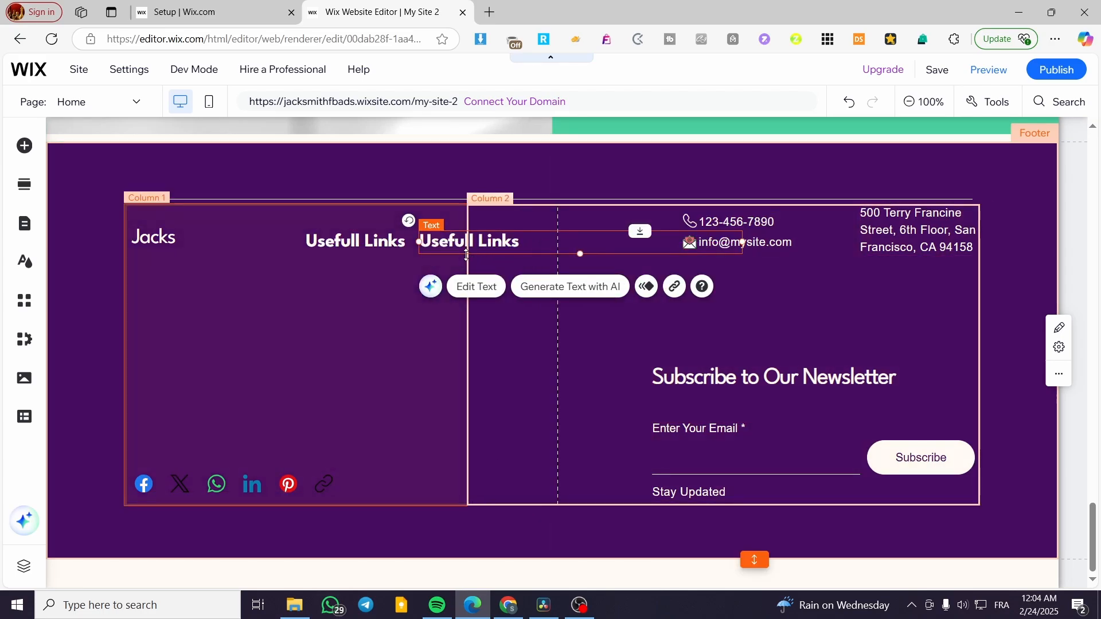
left_click(373, 241)
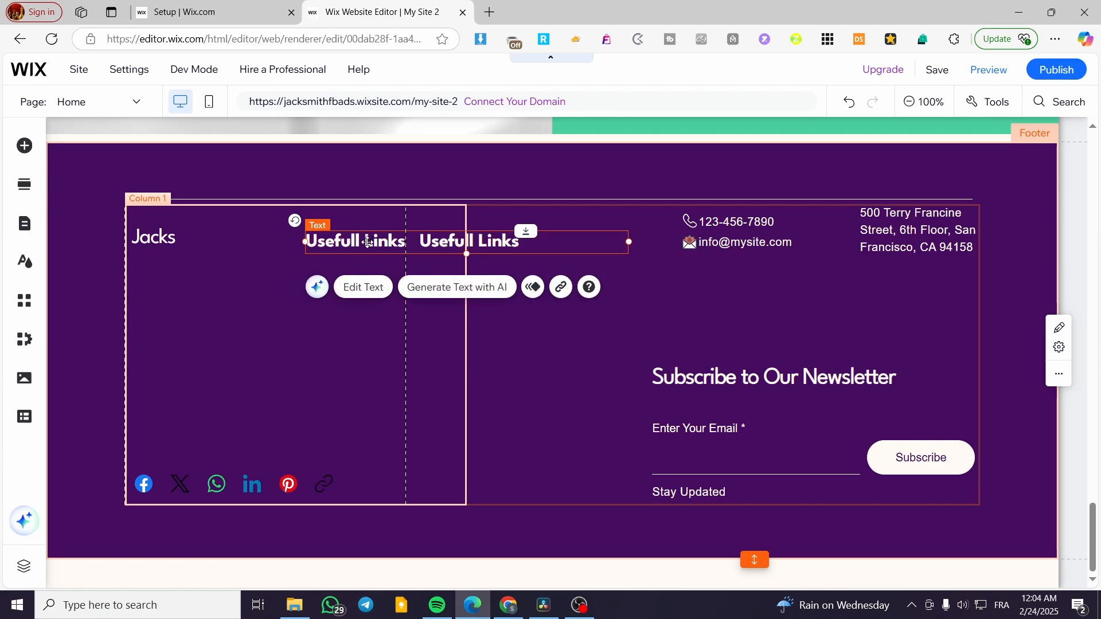
left_click_drag(362, 247, 360, 301)
key("Delete")
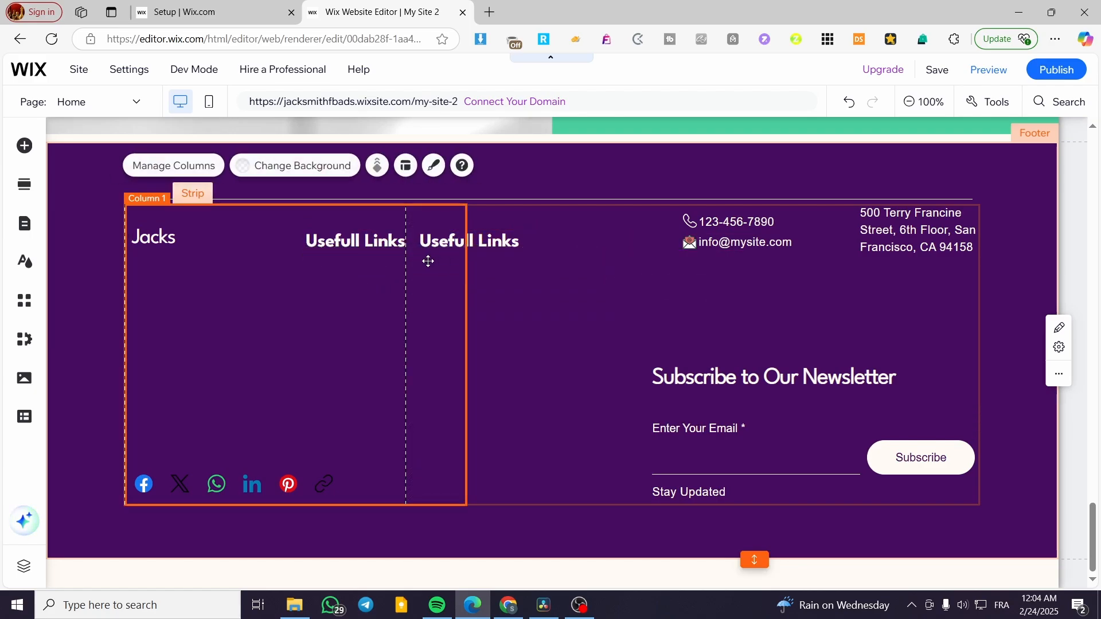
left_click(358, 245)
left_click(358, 245)
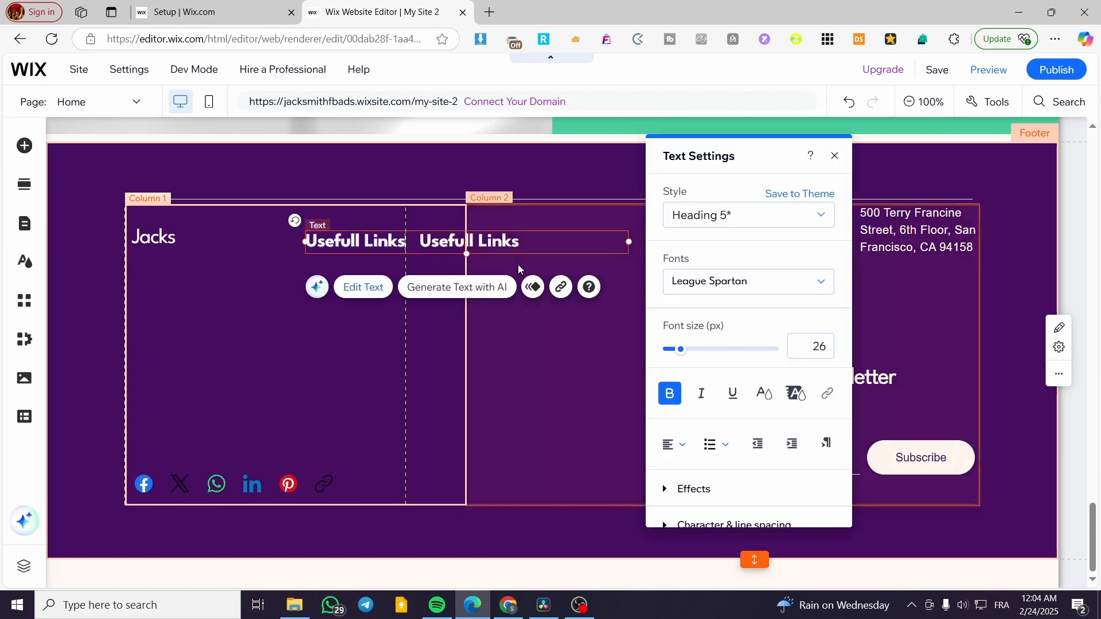
left_click(509, 294)
Reposition the copied heading and restore the accidentally deleted contacts and newsletter column with Ctrl+Z.
double_click(487, 241)
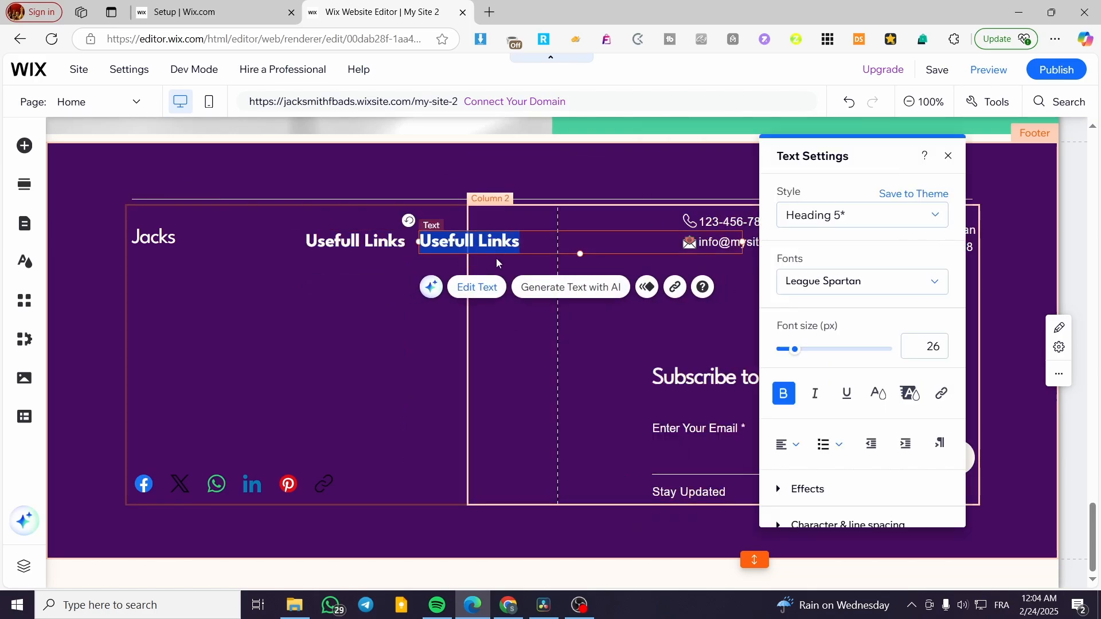
left_click(479, 355)
left_click(464, 344)
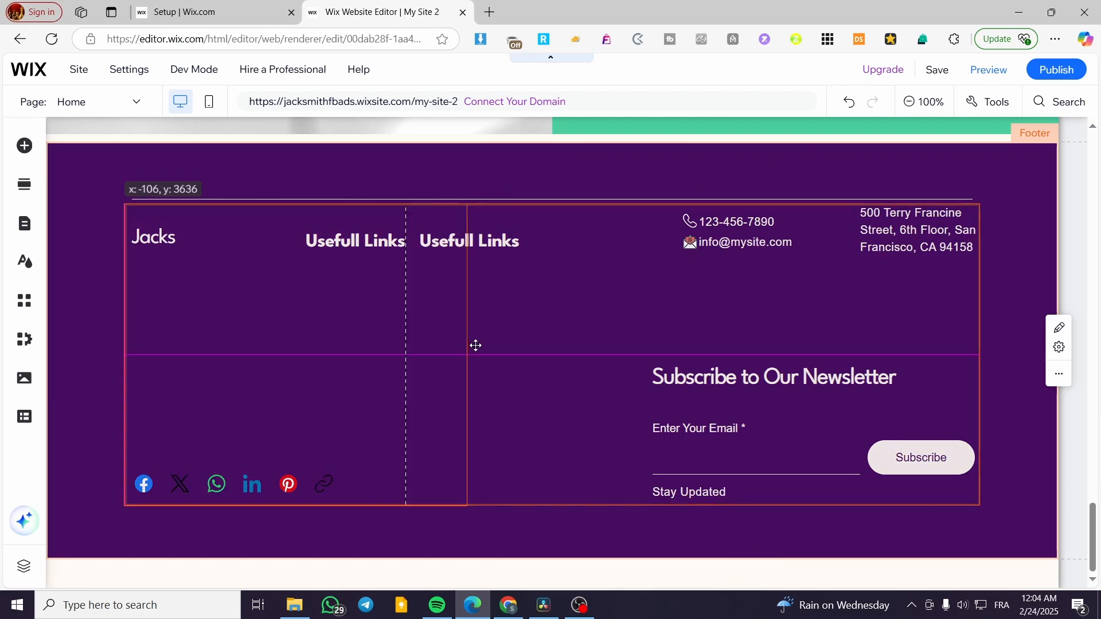
left_click(503, 305)
left_click_drag(467, 262, 484, 239)
left_click(484, 238)
left_click(493, 242)
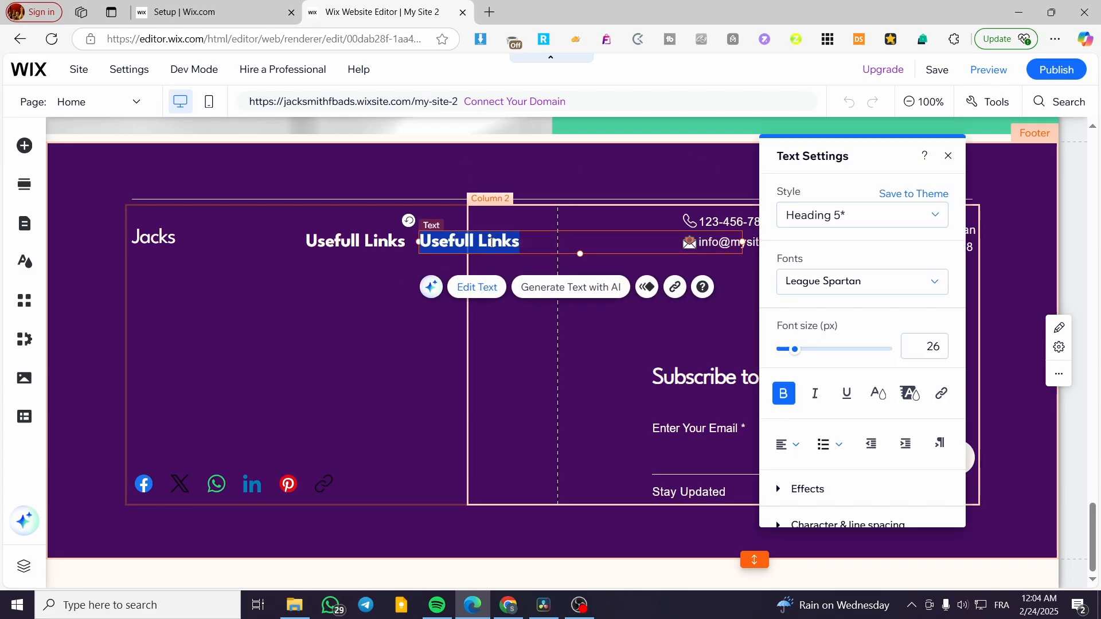
left_click(948, 156)
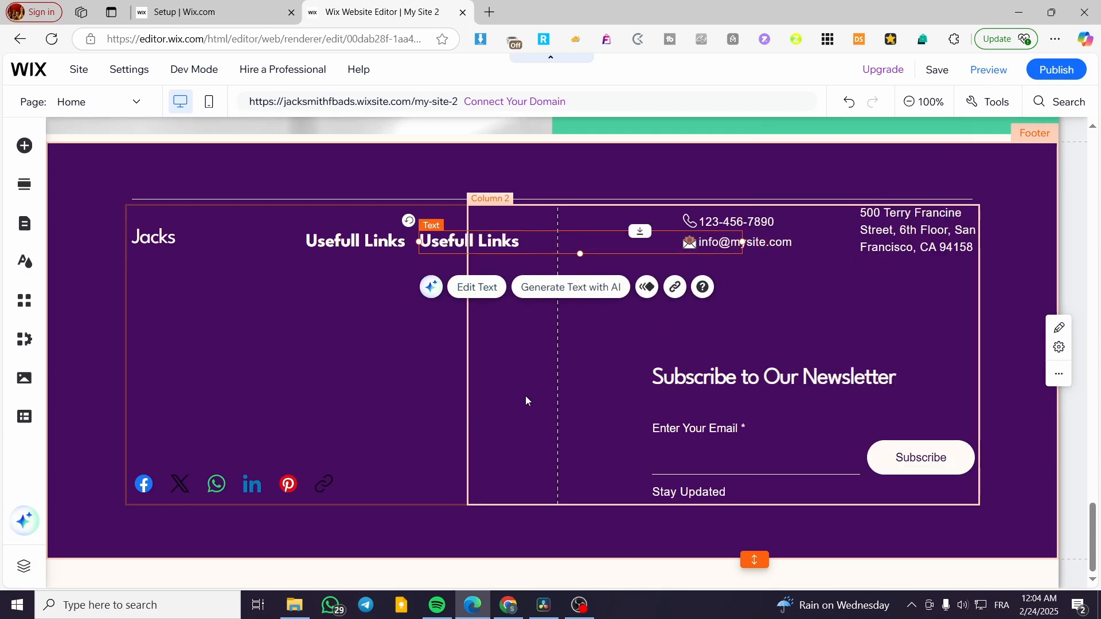
left_click(329, 421)
left_click(513, 421)
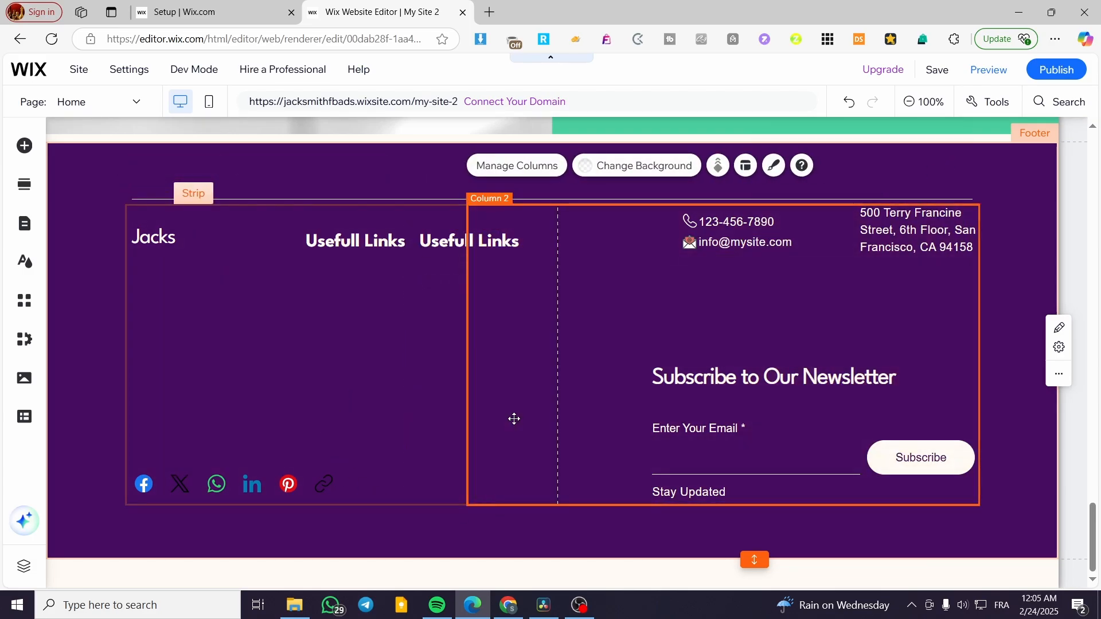
key("Delete")
left_click(514, 420)
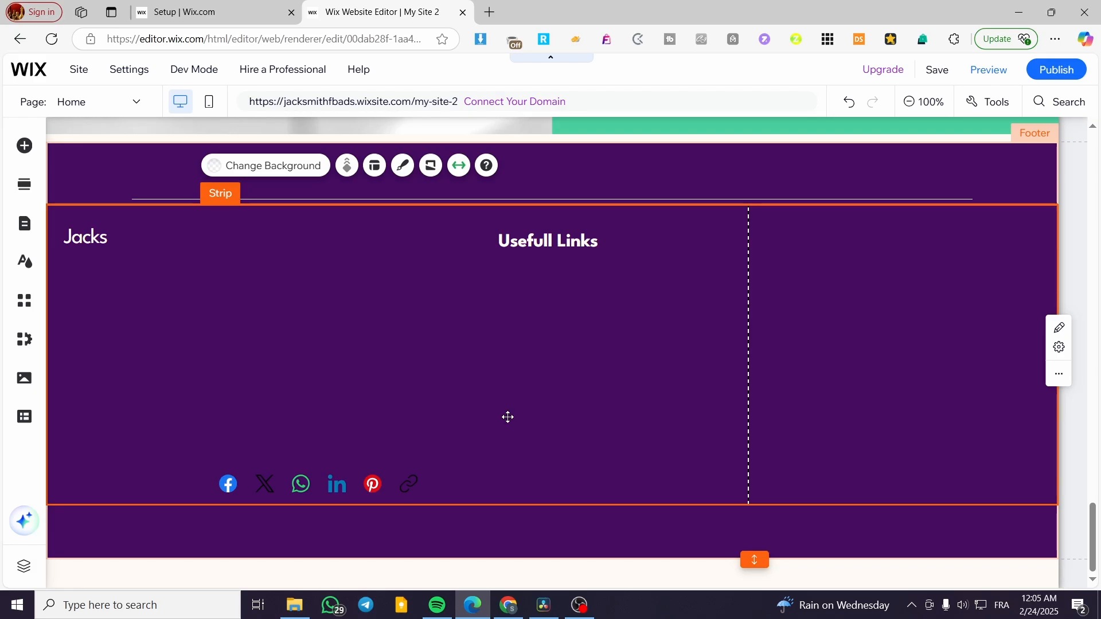
key("ctrl+z")
Rename the copied heading to 'Contacts'.
left_click(510, 240)
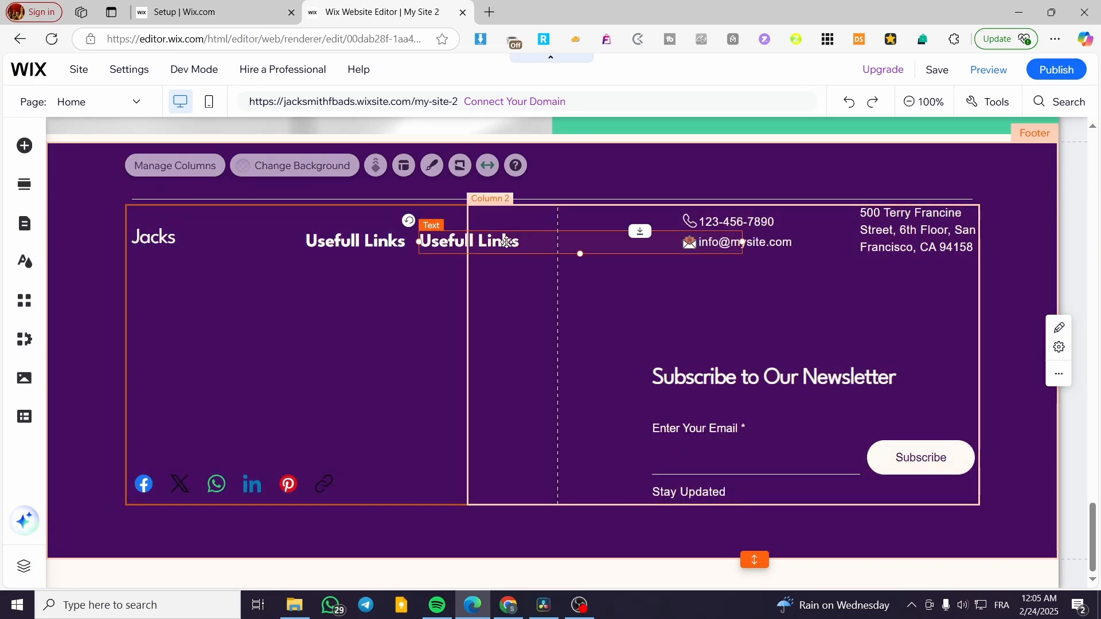
double_click(507, 242)
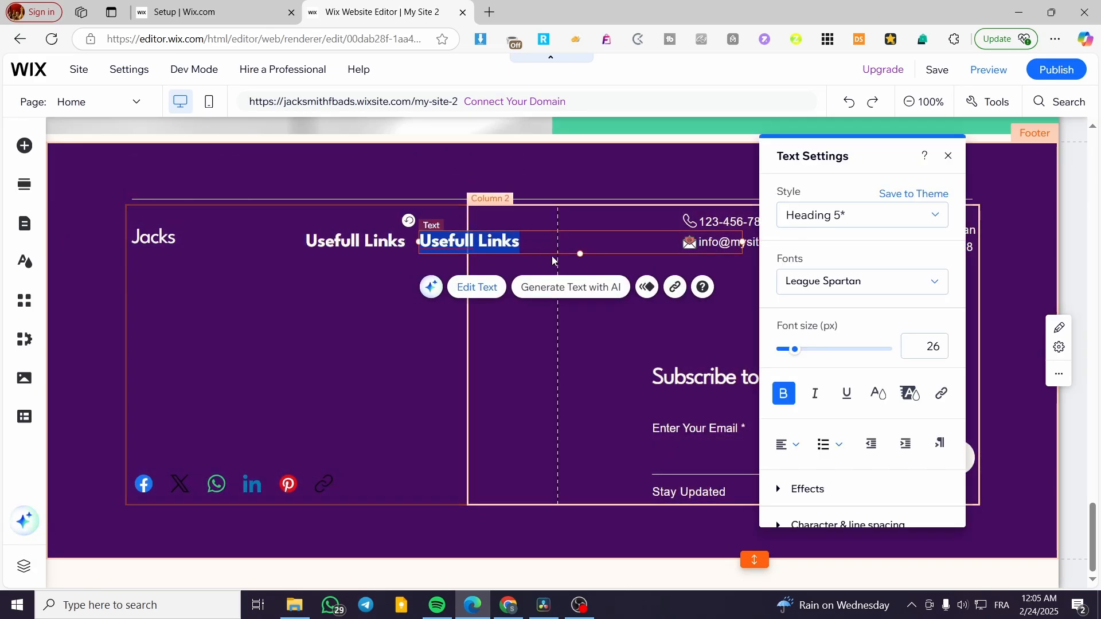
type("C")
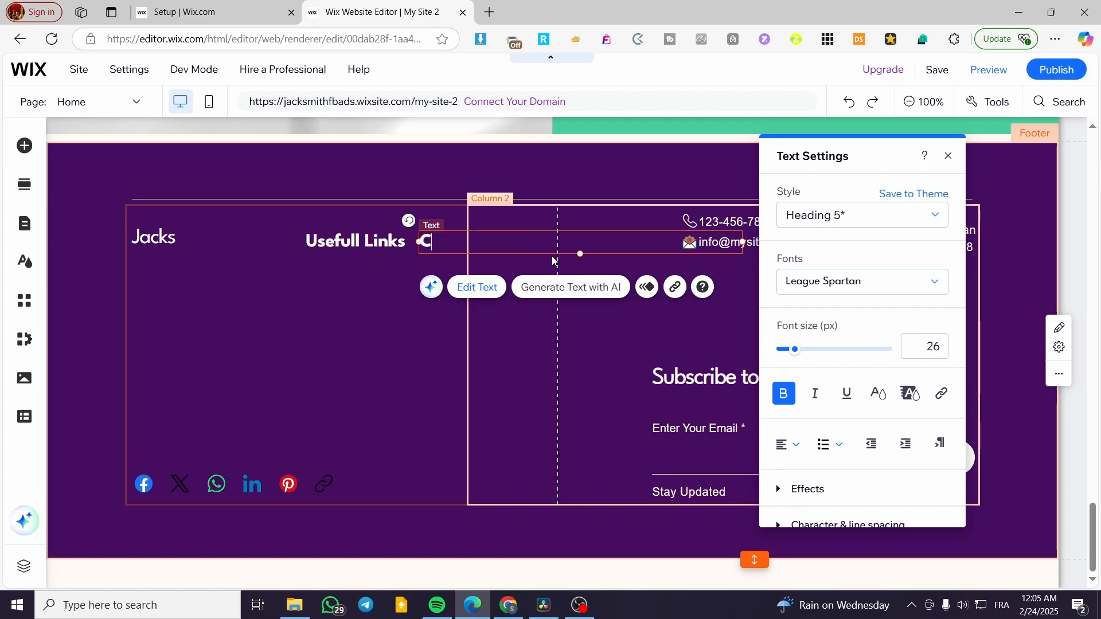
type("ontacts")
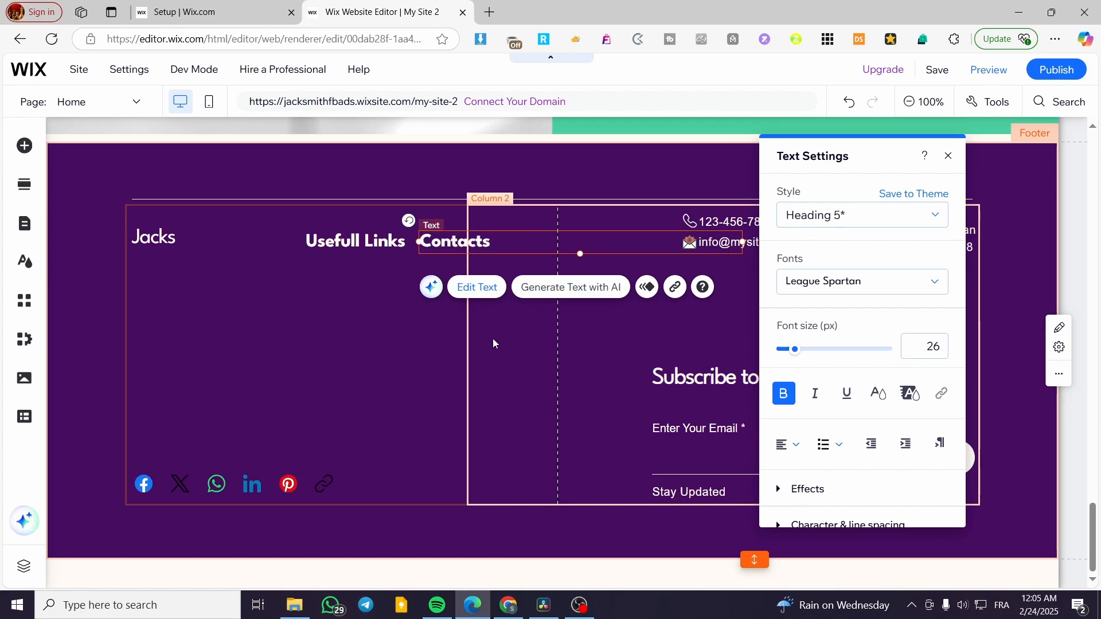
left_click(410, 352)
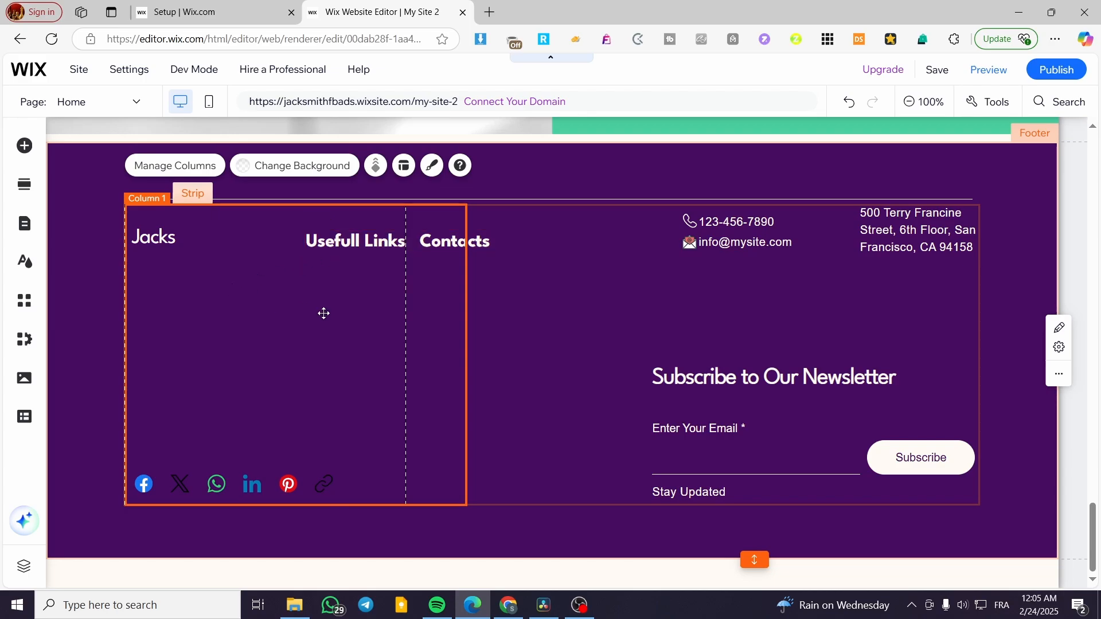
Add a Heading 6 text, place it under Usefull Links, and narrow its box.
left_click(25, 147)
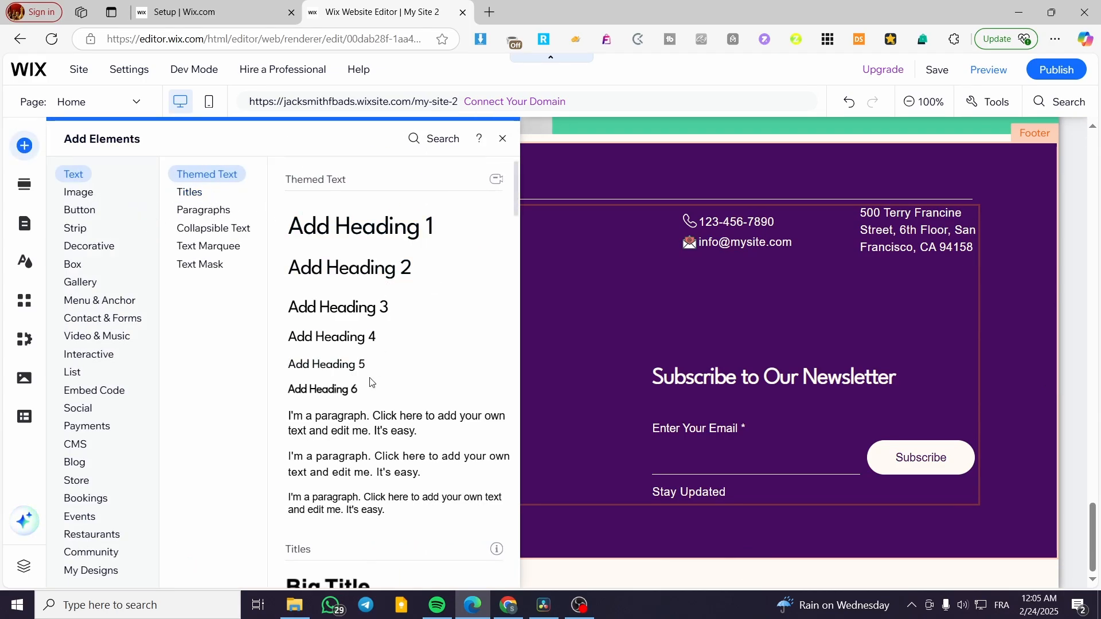
scroll(371, 413, "down", 1)
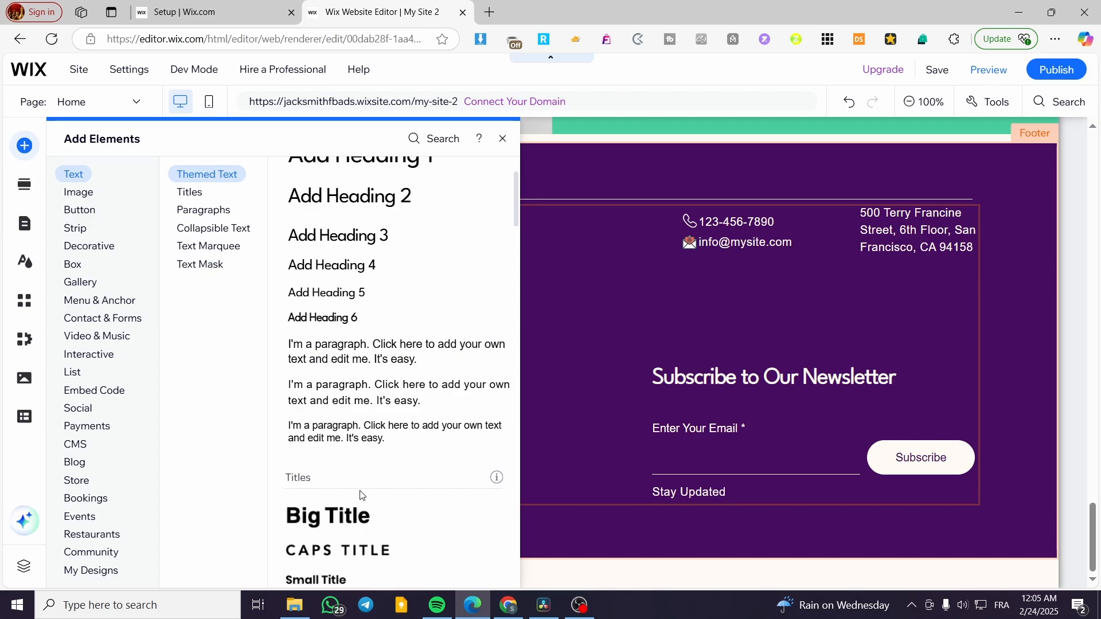
scroll(344, 401, "up", 1)
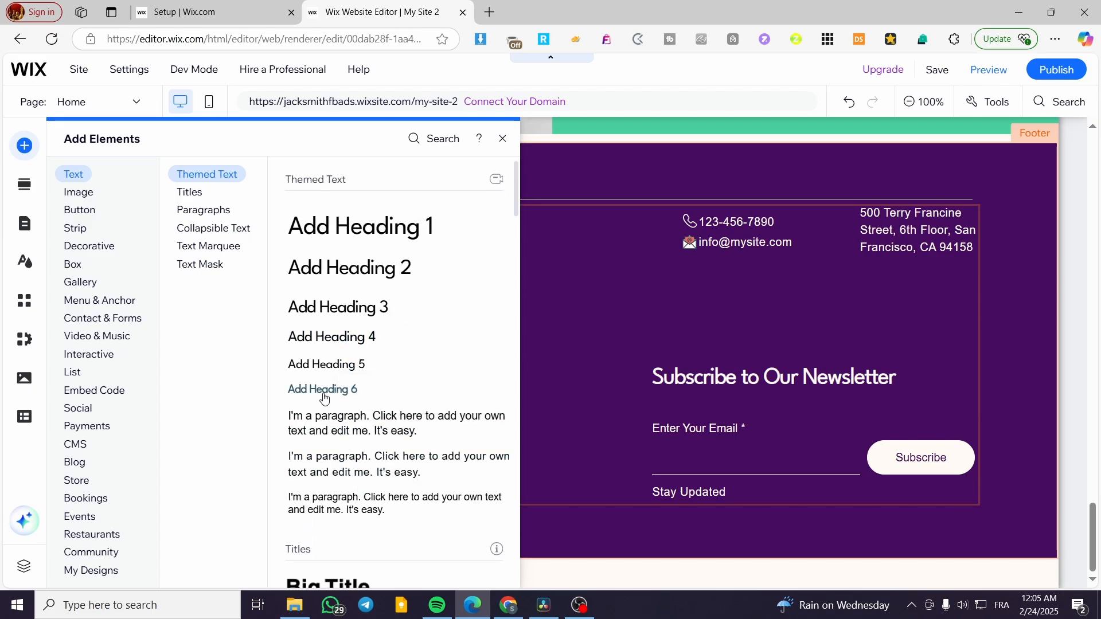
left_click(327, 396)
left_click_drag(534, 351, 397, 283)
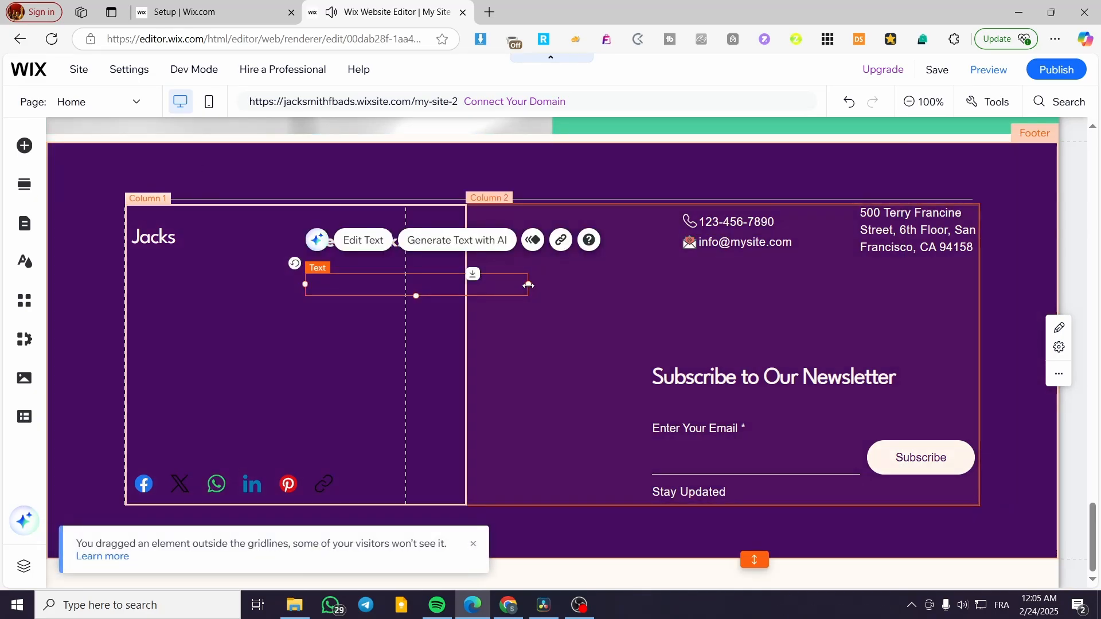
left_click_drag(528, 284, 406, 285)
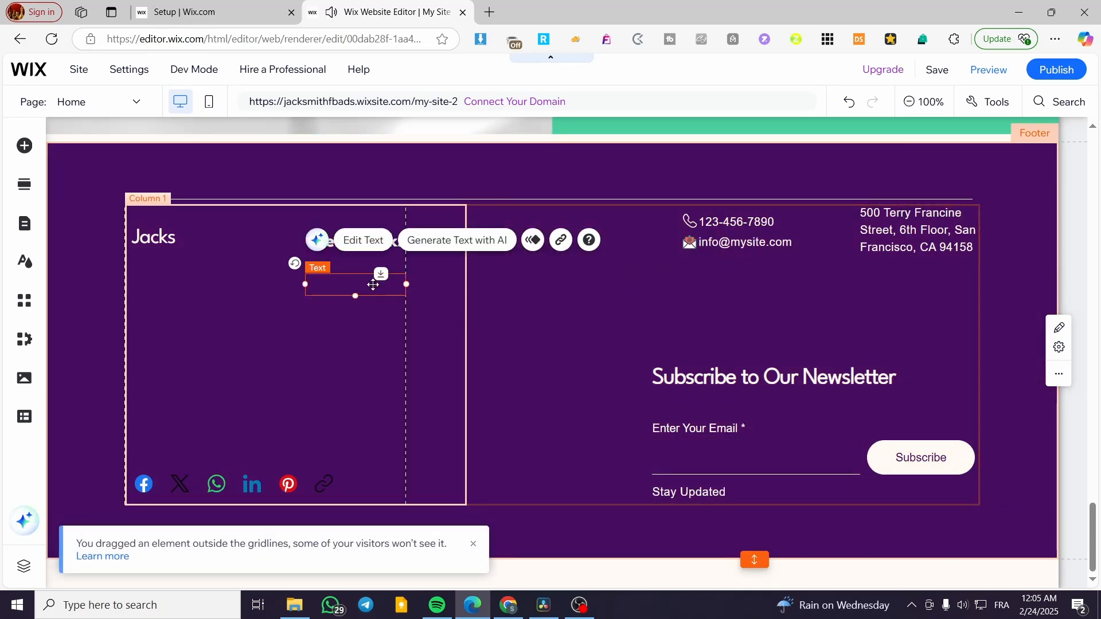
Colour the Heading 6 text light cream #FFFBF4 and set its font size to 16.
double_click(355, 285)
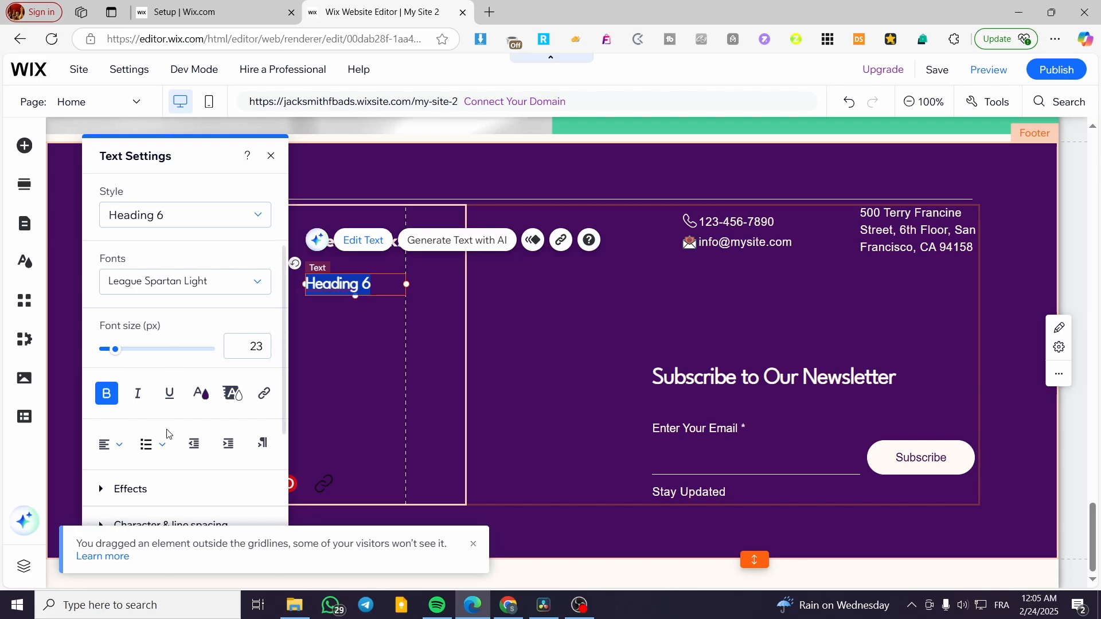
left_click(201, 393)
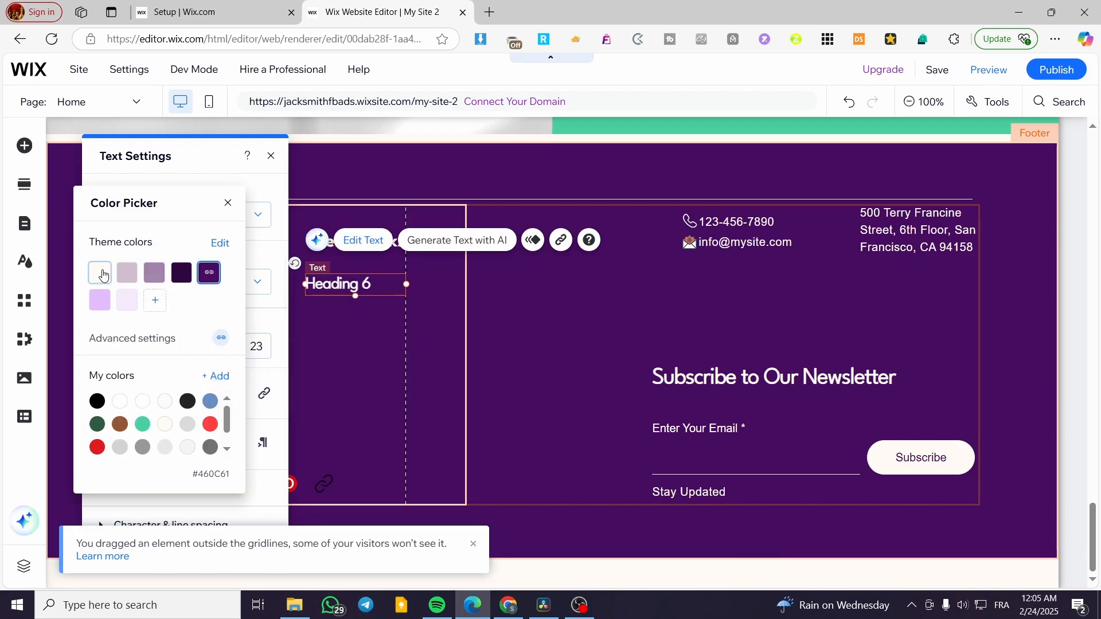
left_click(101, 274)
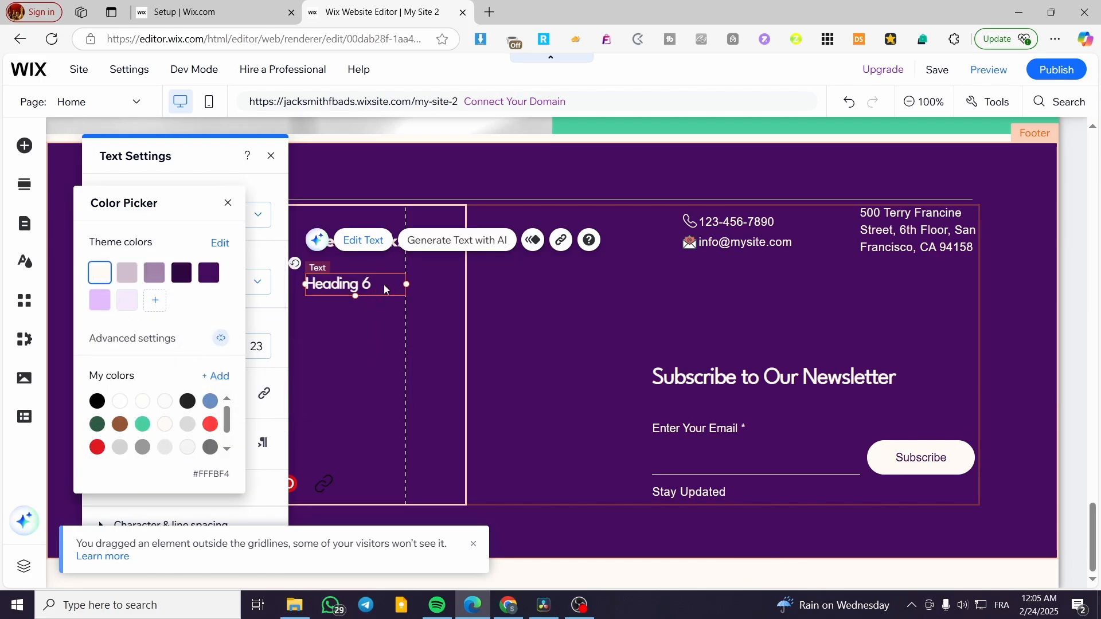
left_click(227, 203)
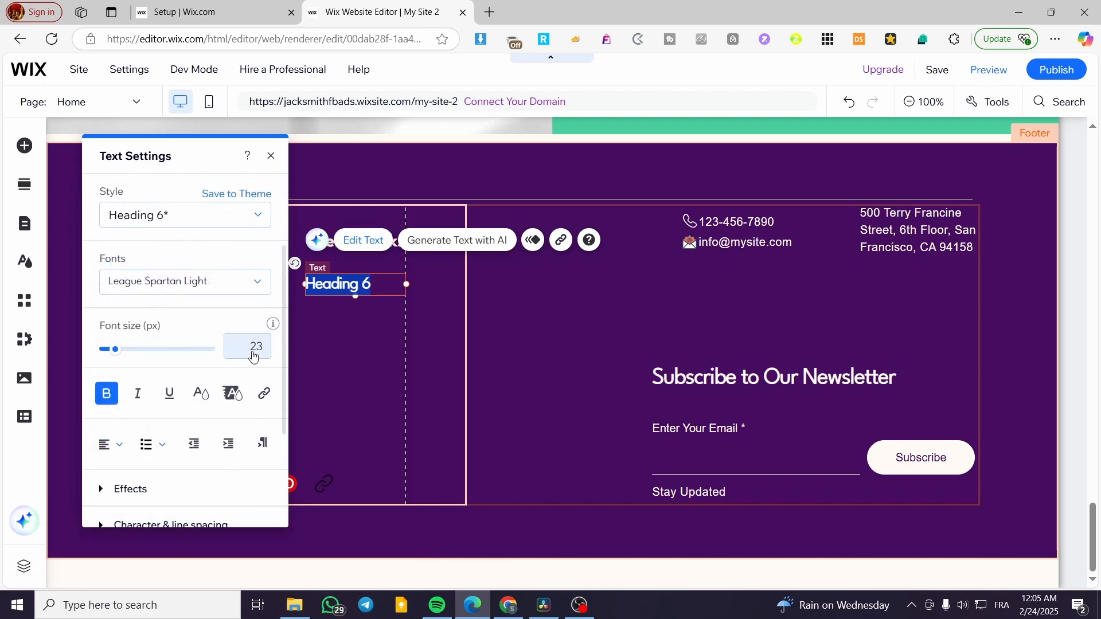
left_click_drag(111, 351, 107, 355)
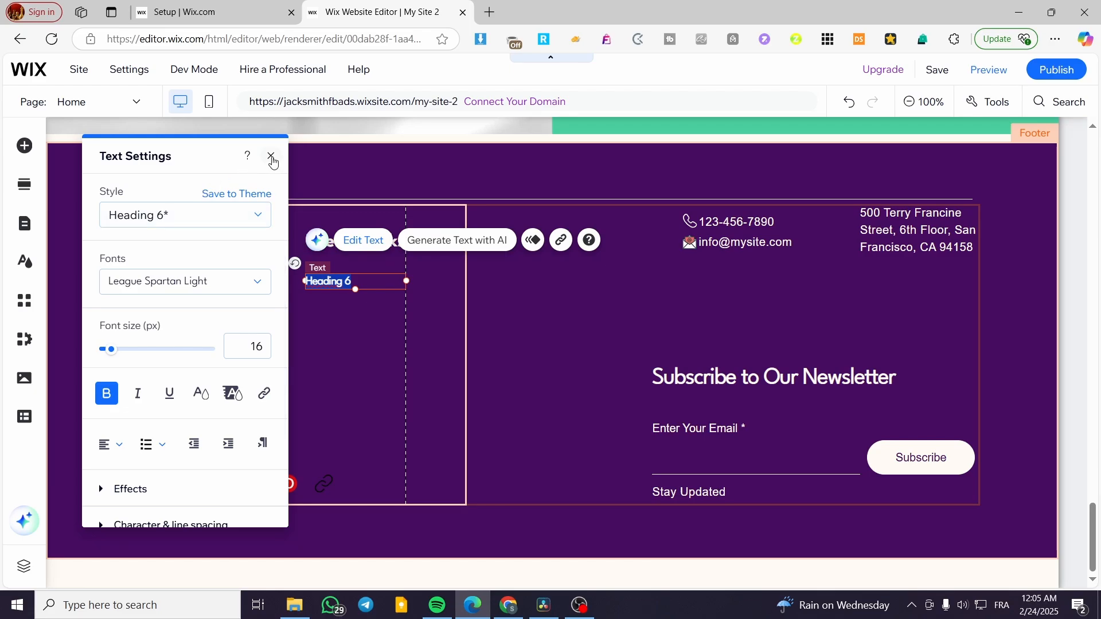
left_click(271, 156)
Retype the new text as 'Home Page' and add a copy beneath it reading 'Store'.
double_click(346, 280)
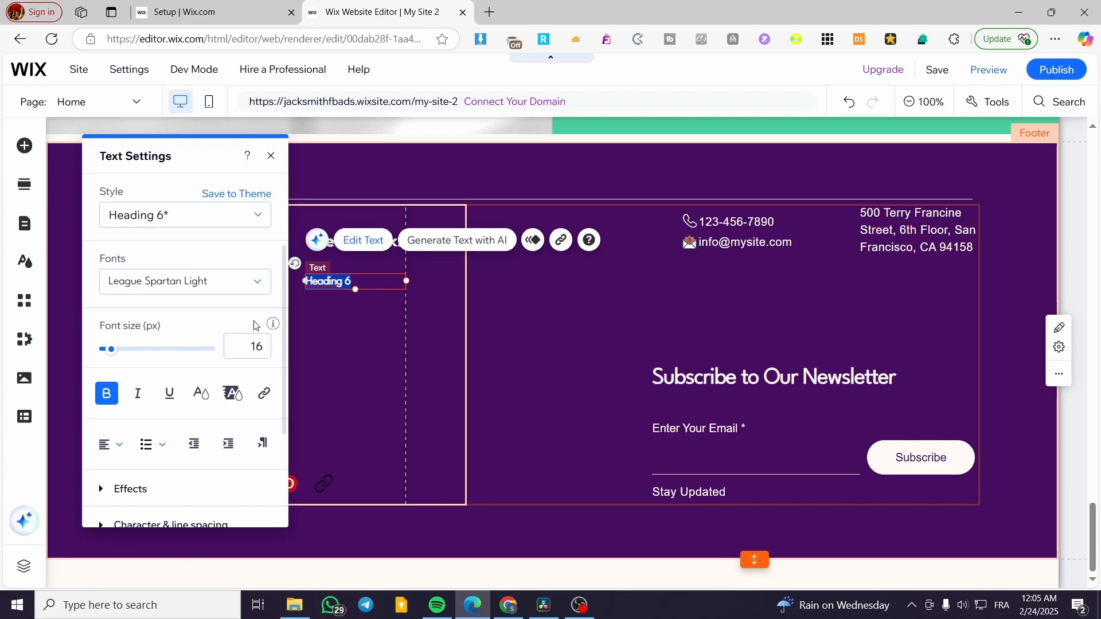
type("Home Page")
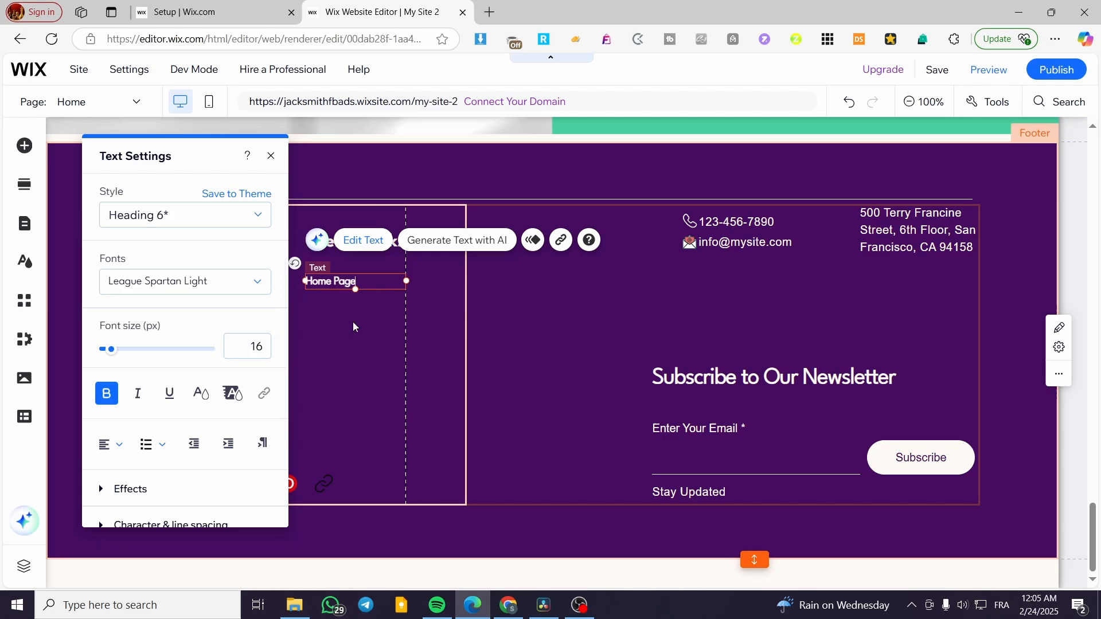
key("Escape")
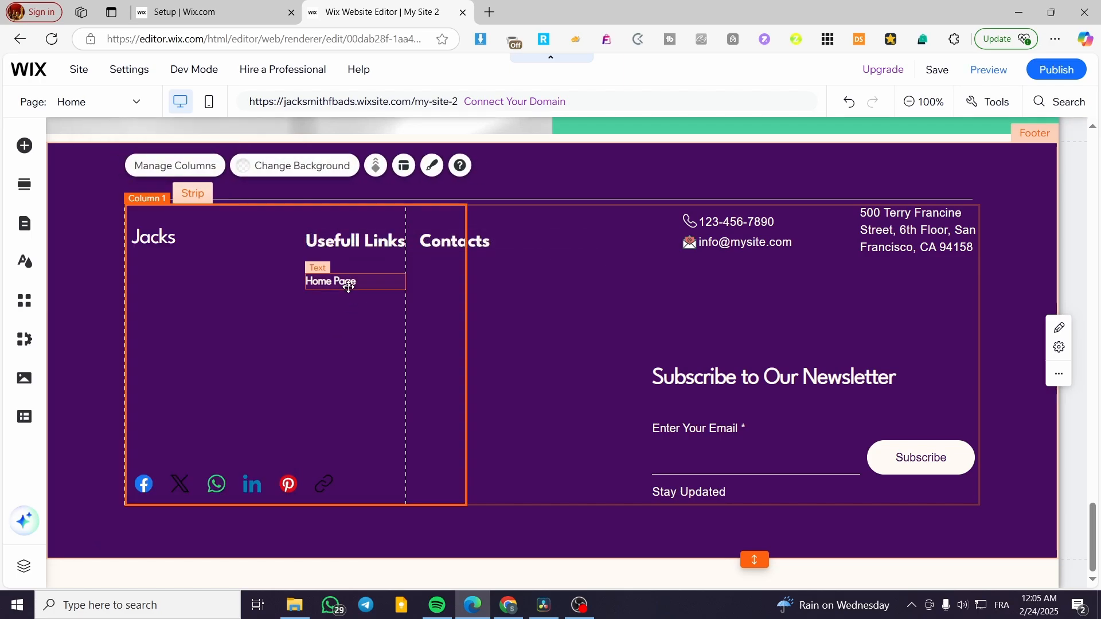
left_click_drag(344, 287, 344, 302)
double_click(371, 303)
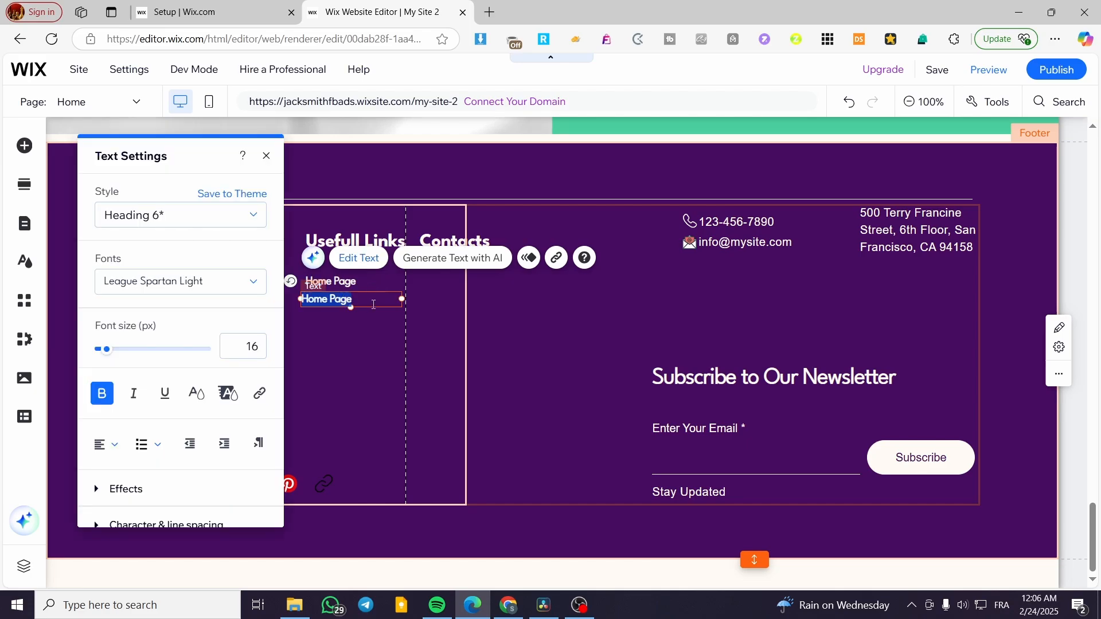
type("Store")
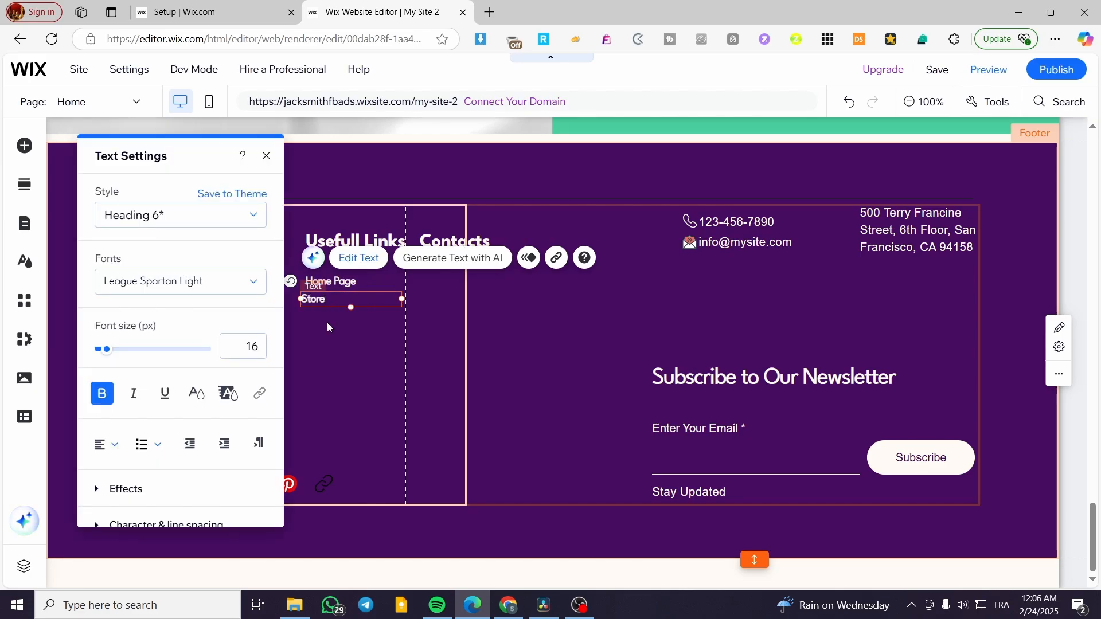
left_click(327, 327)
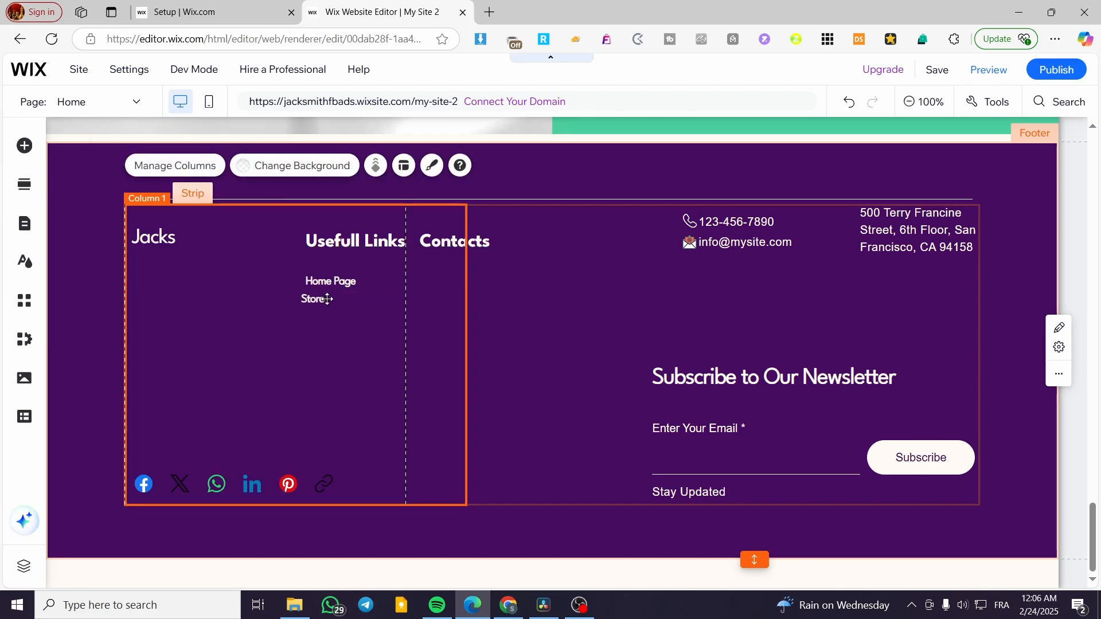
Add a 'Payment Methods' line, order the list Home Page, Payment Methods, Store, and copy Store into Contacts.
mouse_move(318, 300)
left_mouse_down()
mouse_move(346, 272)
mouse_move(334, 286)
left_mouse_up()
left_click(331, 324)
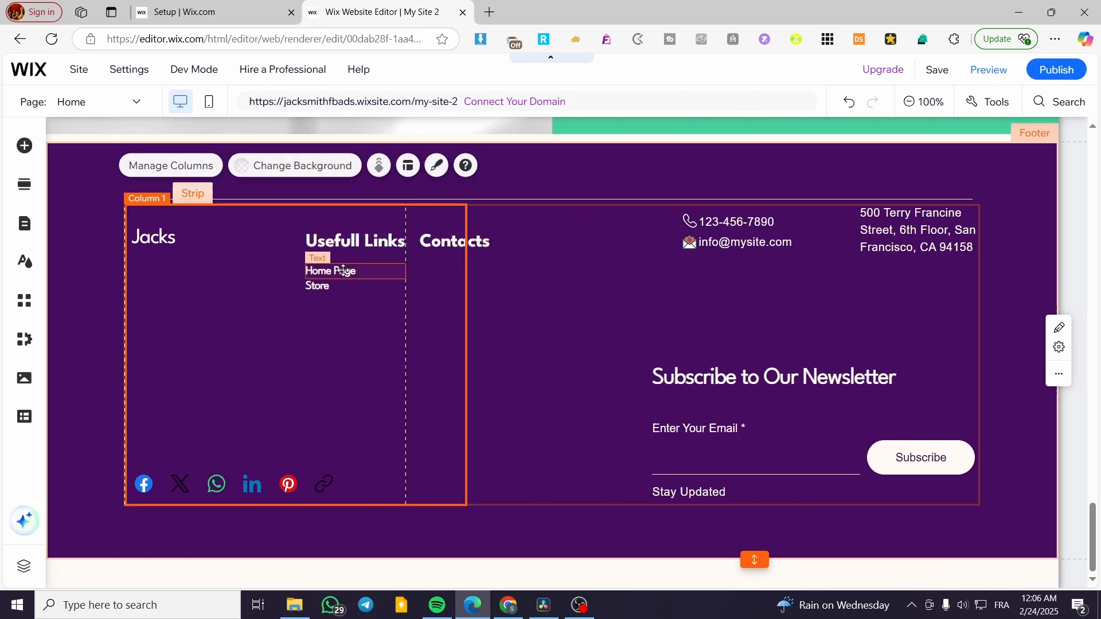
left_click(320, 289)
left_click_drag(320, 288, 326, 300)
double_click(353, 301)
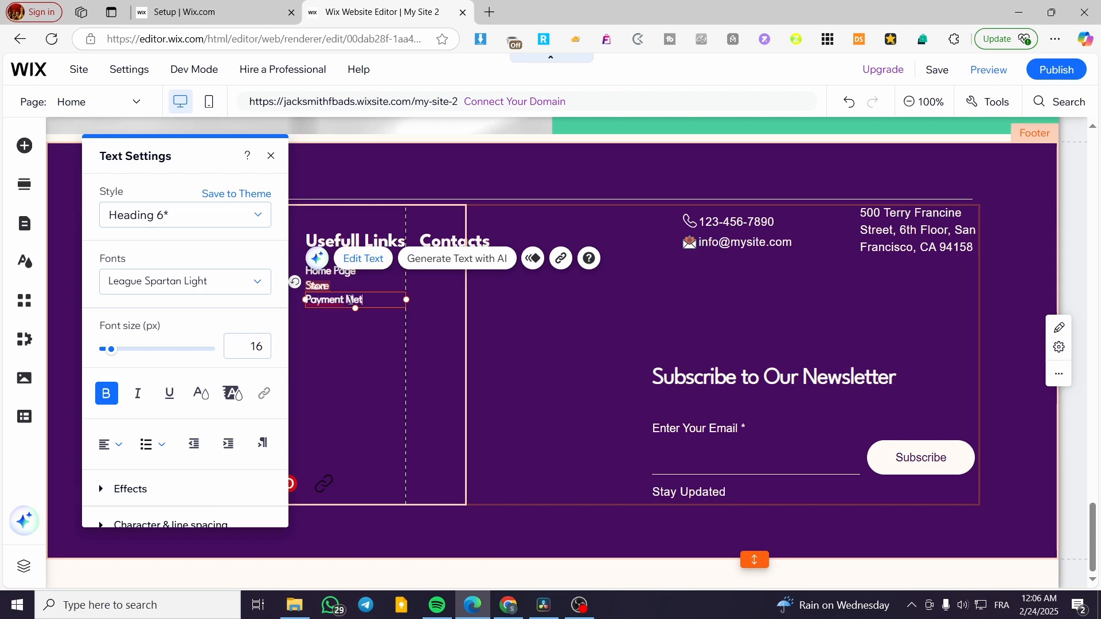
left_click(355, 359)
mouse_move(317, 288)
left_mouse_down()
mouse_move(318, 312)
mouse_move(342, 285)
mouse_move(326, 306)
mouse_move(319, 300)
left_mouse_up()
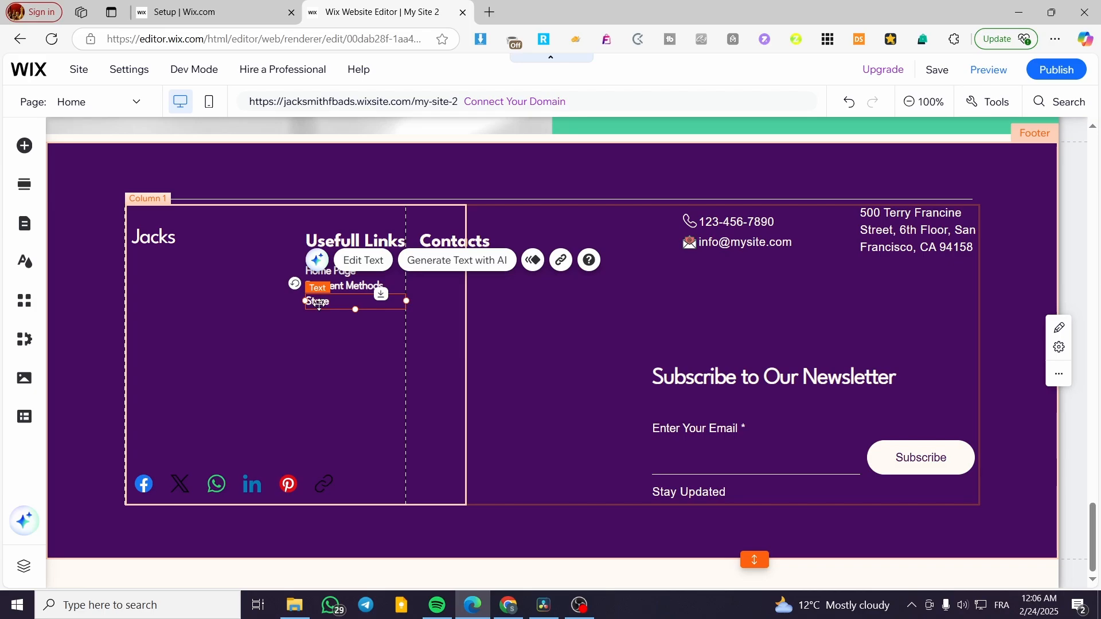
left_click_drag(319, 299, 434, 274)
Retype the copied line as 'Email Us' and add a 'Leave a Message' line beneath it.
double_click(434, 274)
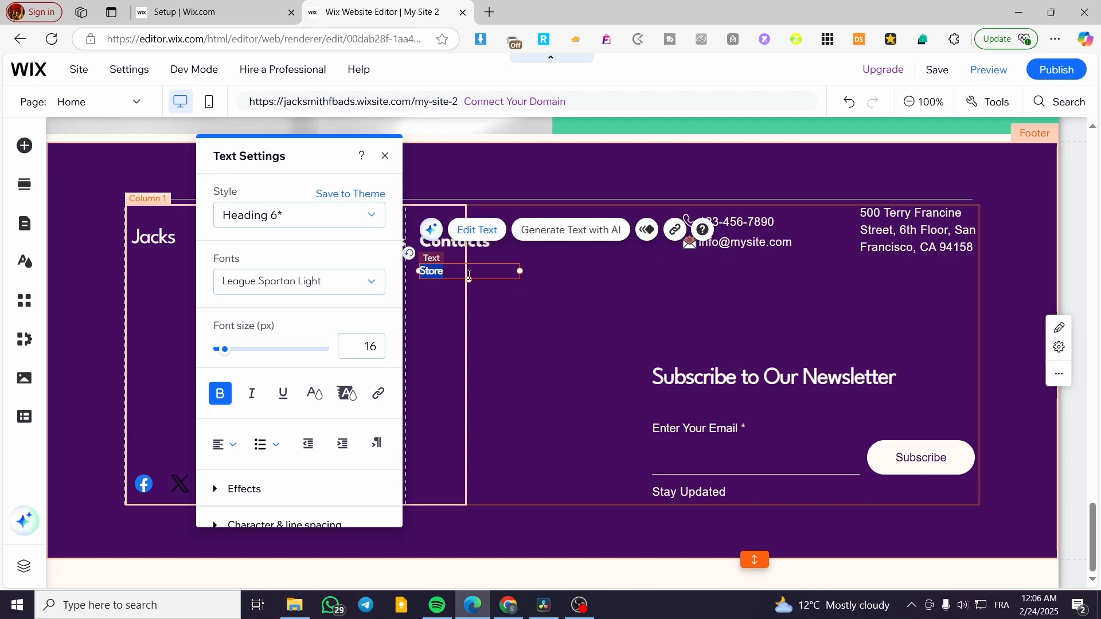
type("Email Us")
left_click(429, 308)
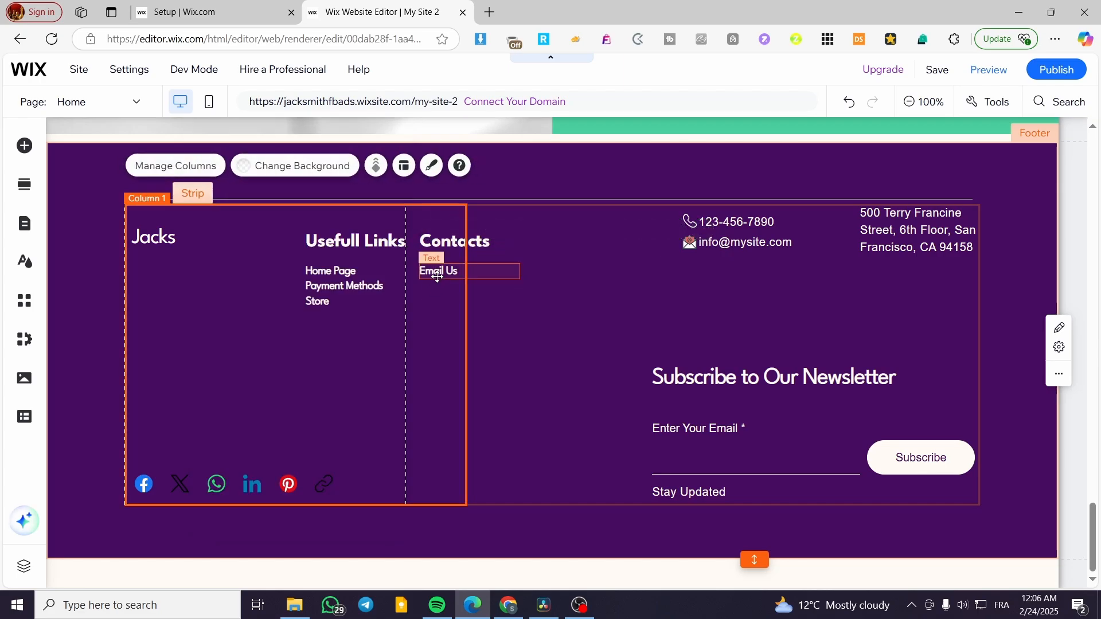
left_click(438, 272)
left_click_drag(439, 272, 439, 287)
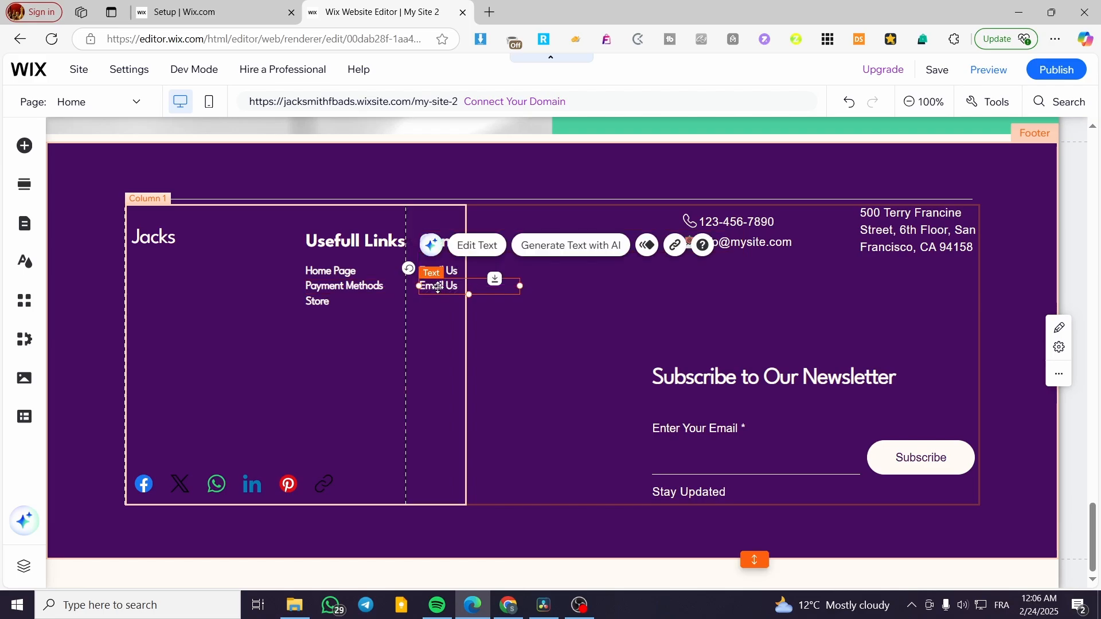
double_click(438, 286)
type("Leav")
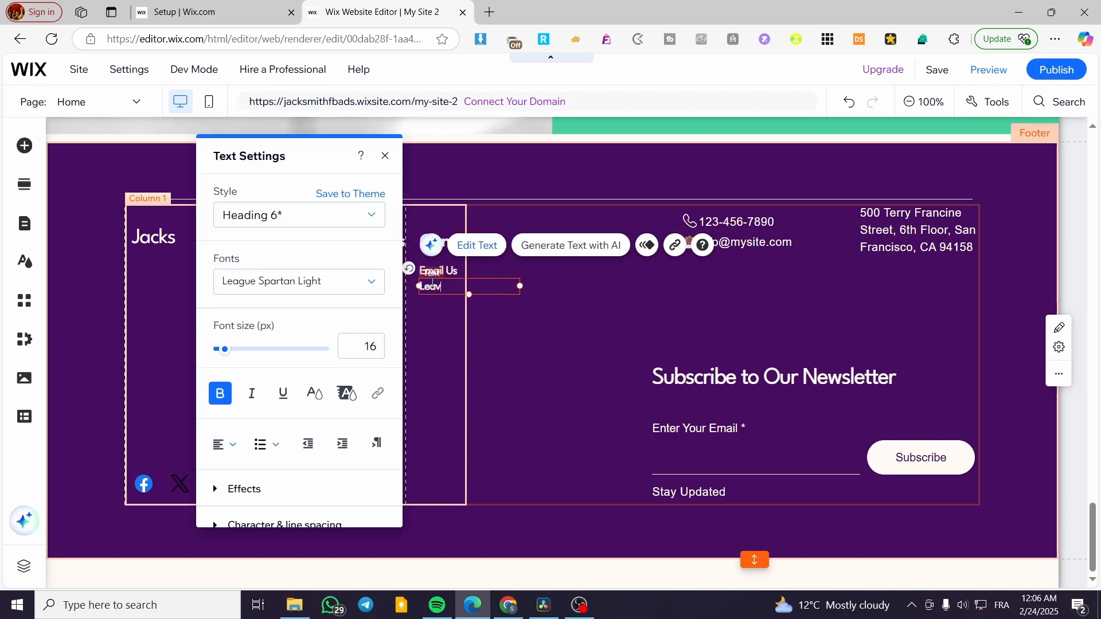
type("e a Message")
left_click(433, 321)
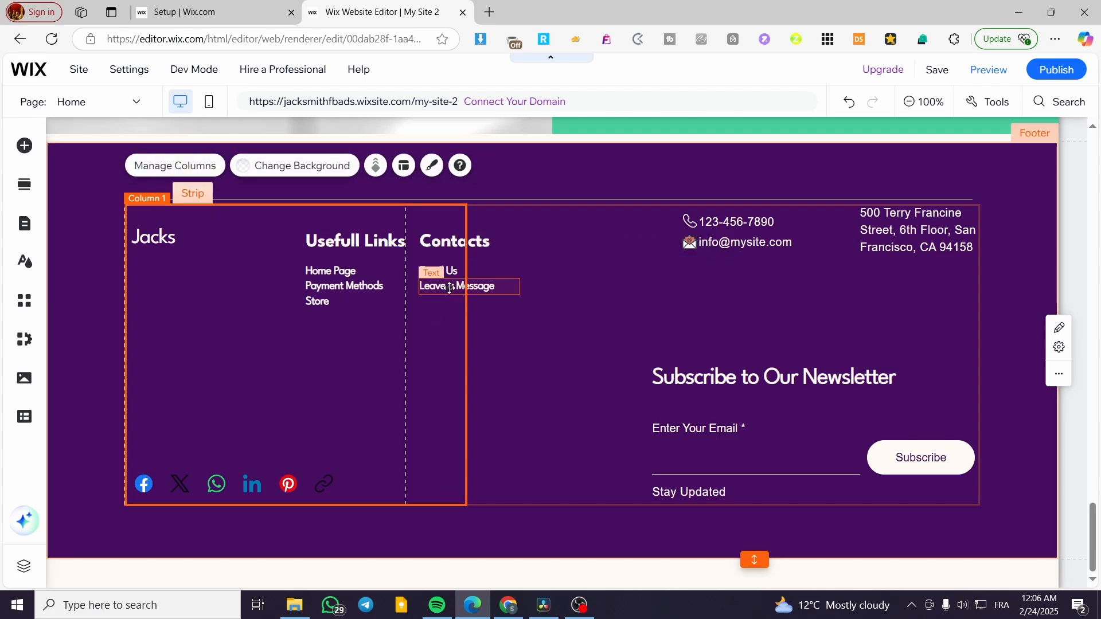
Add a third Contacts line reading 'Send Us a Letter'.
left_click_drag(449, 287, 451, 302)
double_click(451, 302)
type("Sen")
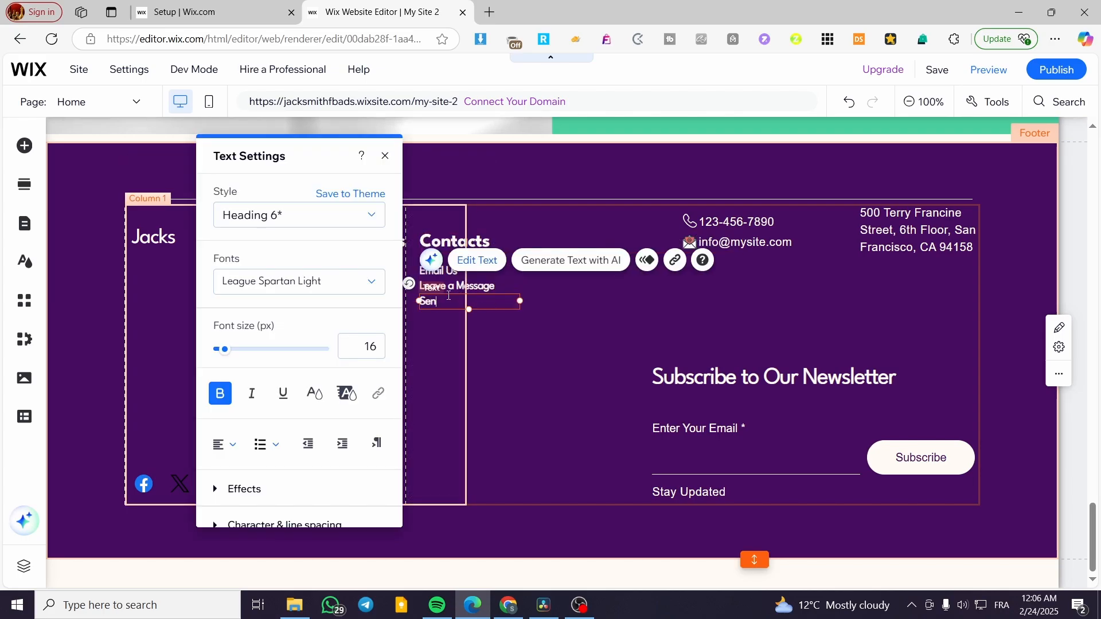
type("d Us a Letter")
Link the Home Page entry to the site's Home page.
left_click(502, 347)
left_click(406, 402)
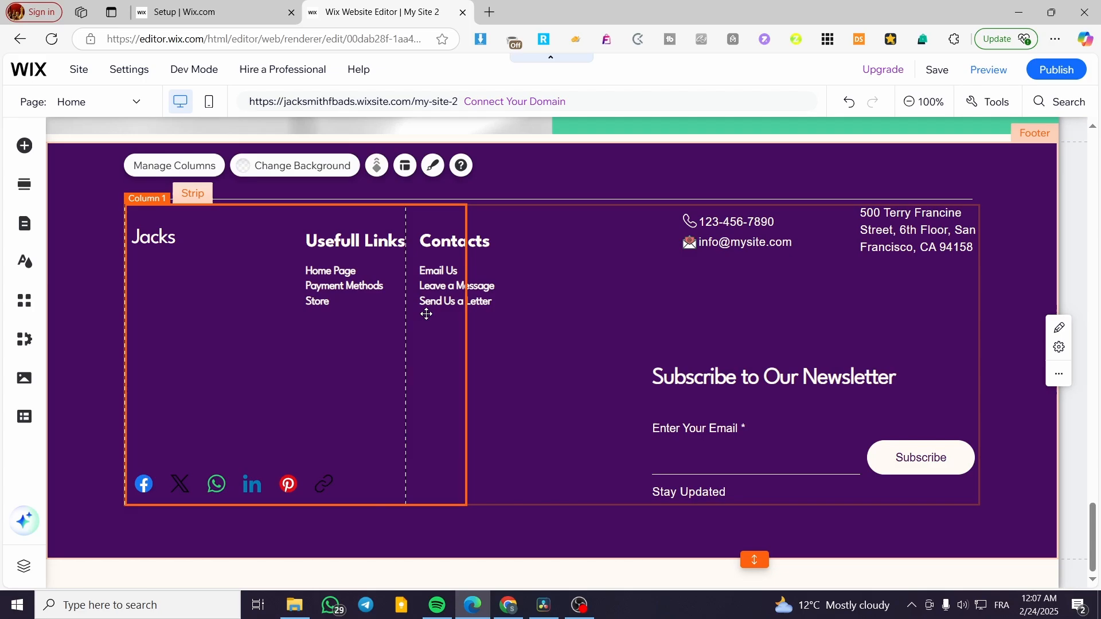
left_click(349, 274)
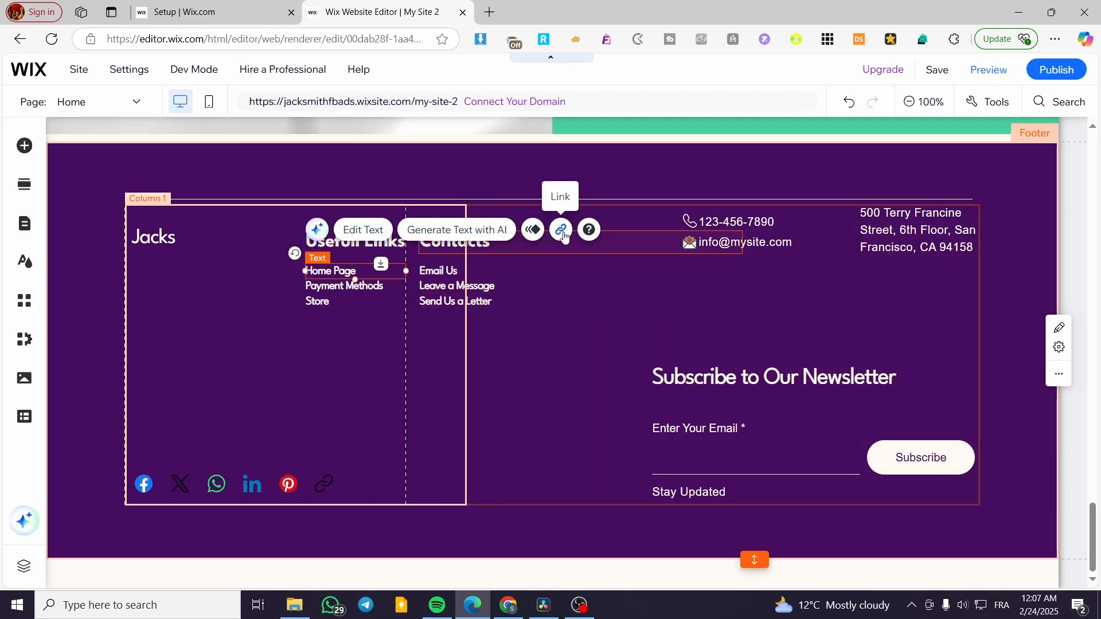
left_click(560, 229)
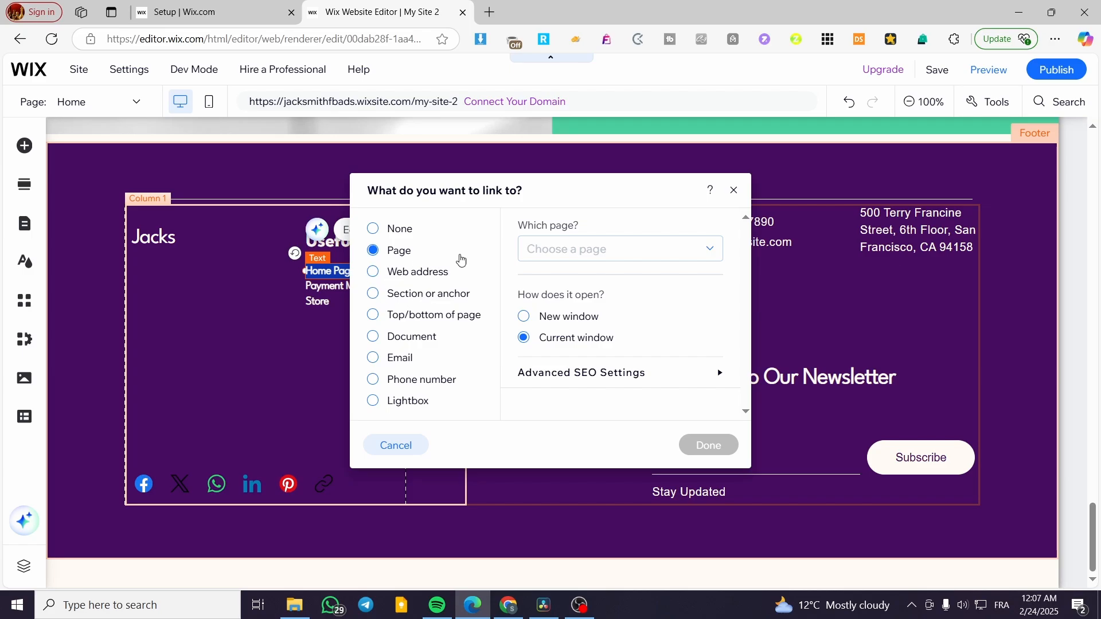
left_click(633, 251)
left_click(634, 305)
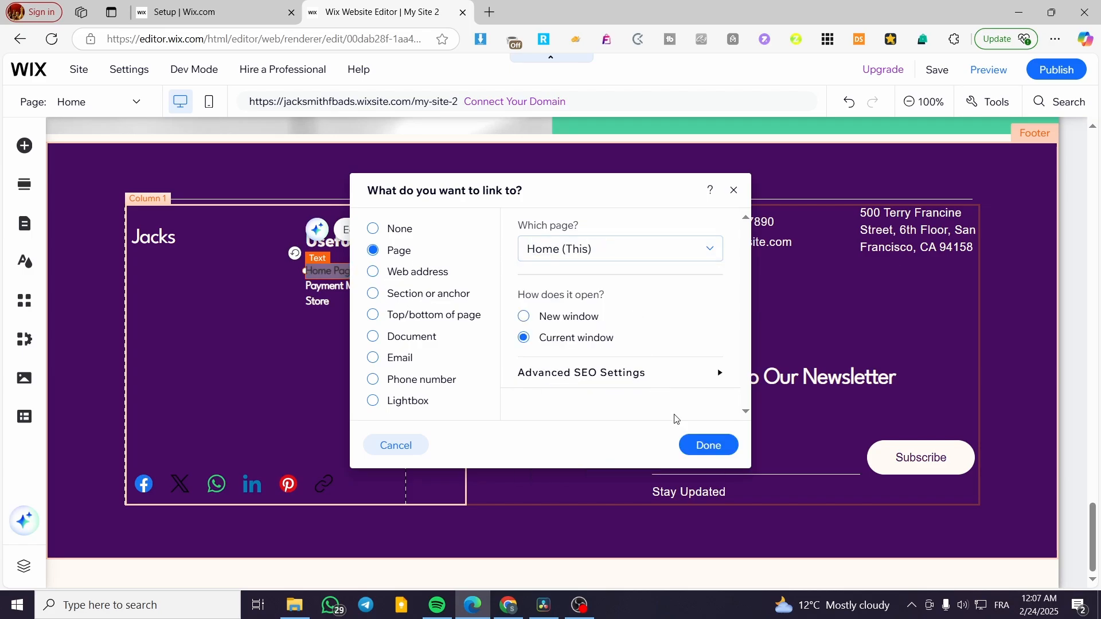
left_click(706, 446)
Begin linking Payment Methods to a new page, then cancel, leaving it unlinked.
left_click_drag(307, 285, 383, 287)
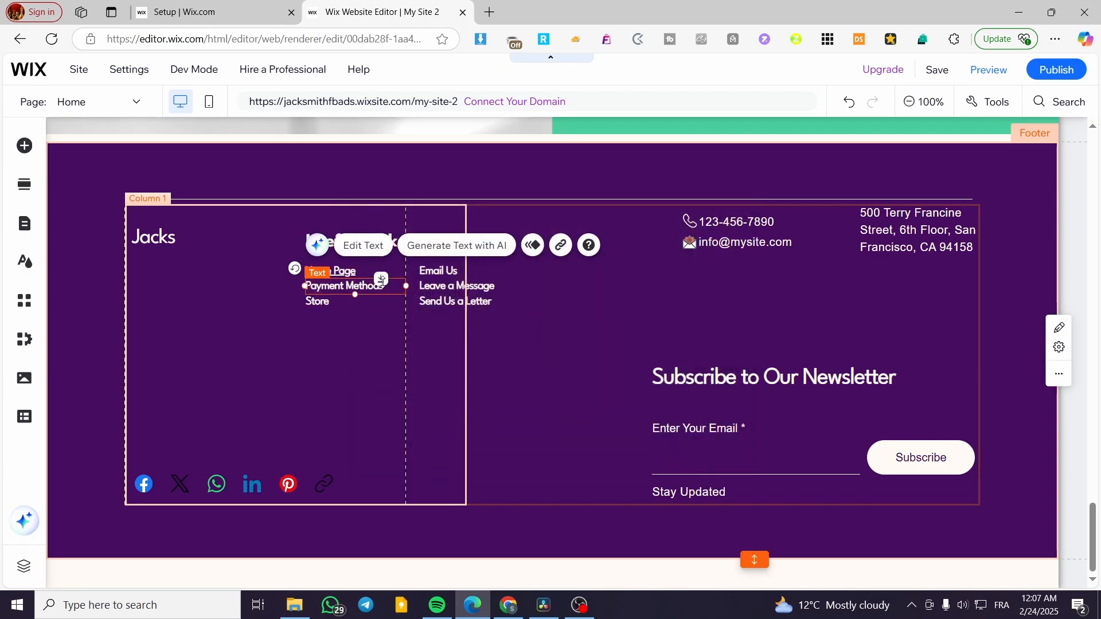
left_click(561, 245)
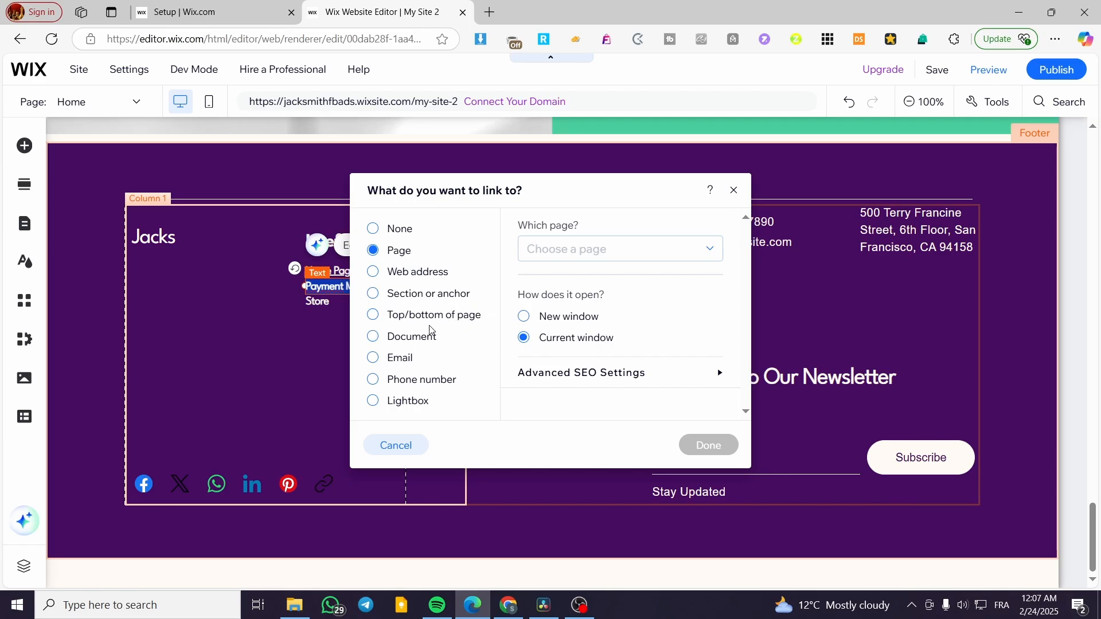
left_click(619, 250)
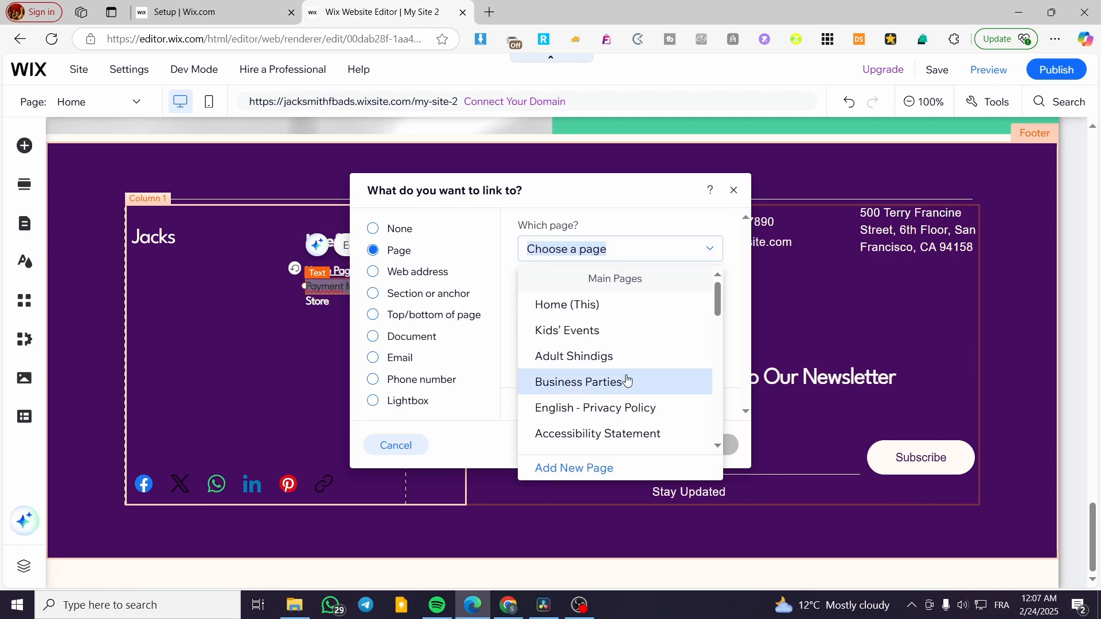
scroll(627, 380, "down", 5)
left_click(584, 468)
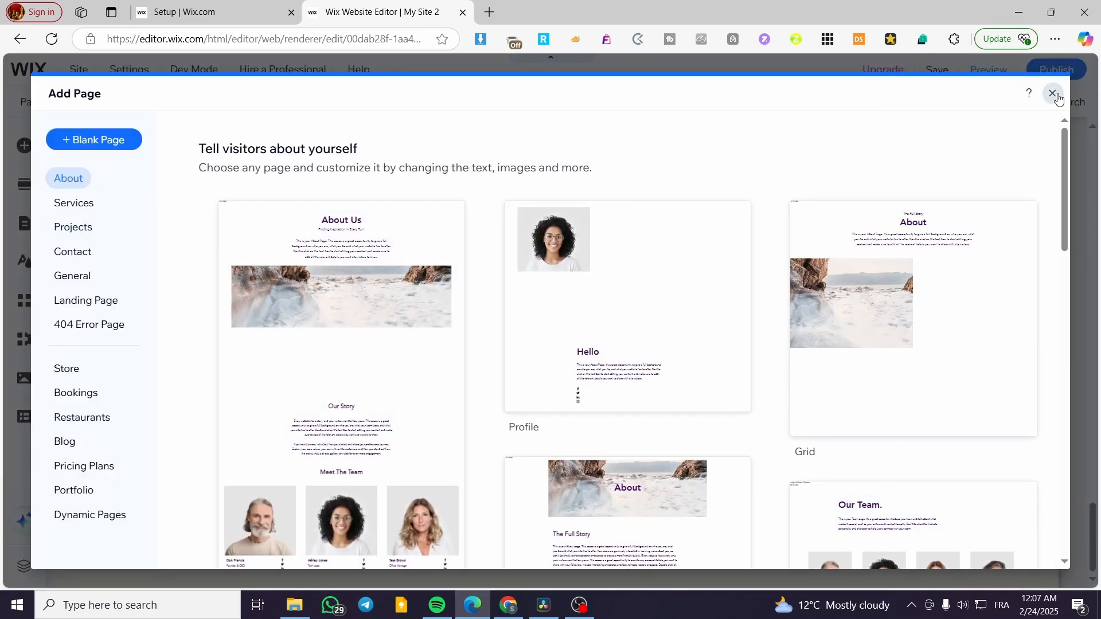
left_click(1058, 100)
left_click(733, 189)
left_click(301, 324)
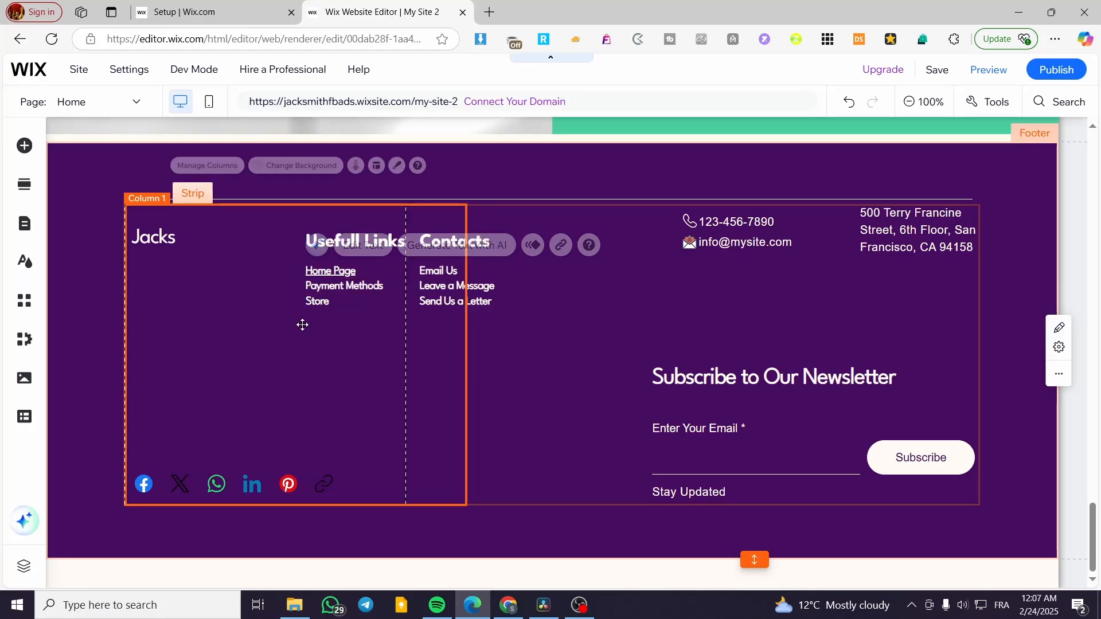
Link the Email Us entry to the brand's email address using an Email link.
left_click(443, 273)
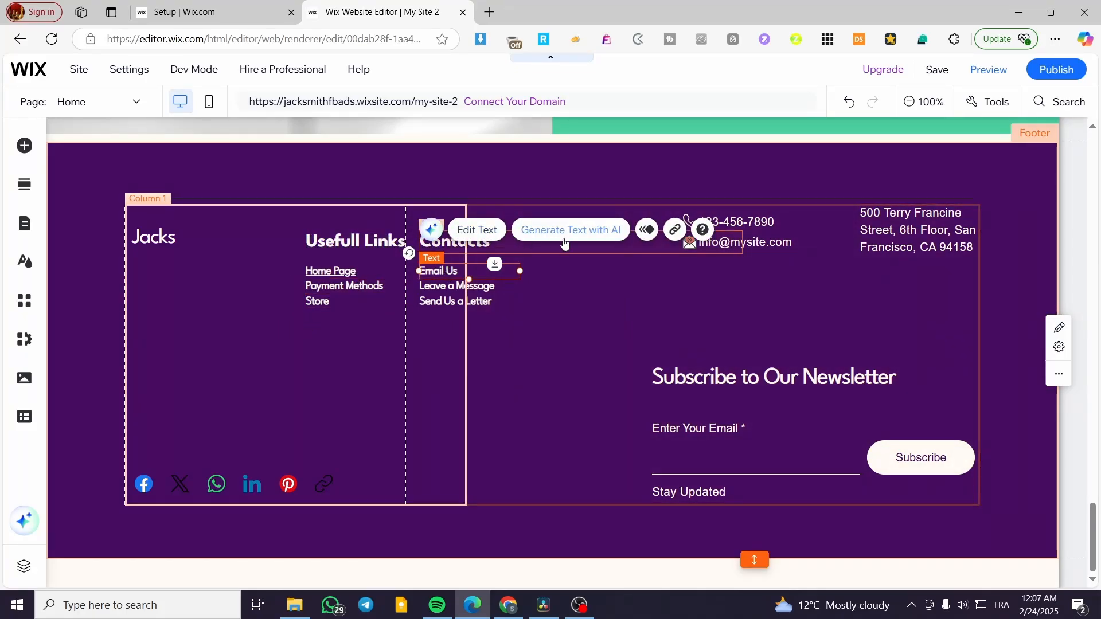
left_click(674, 229)
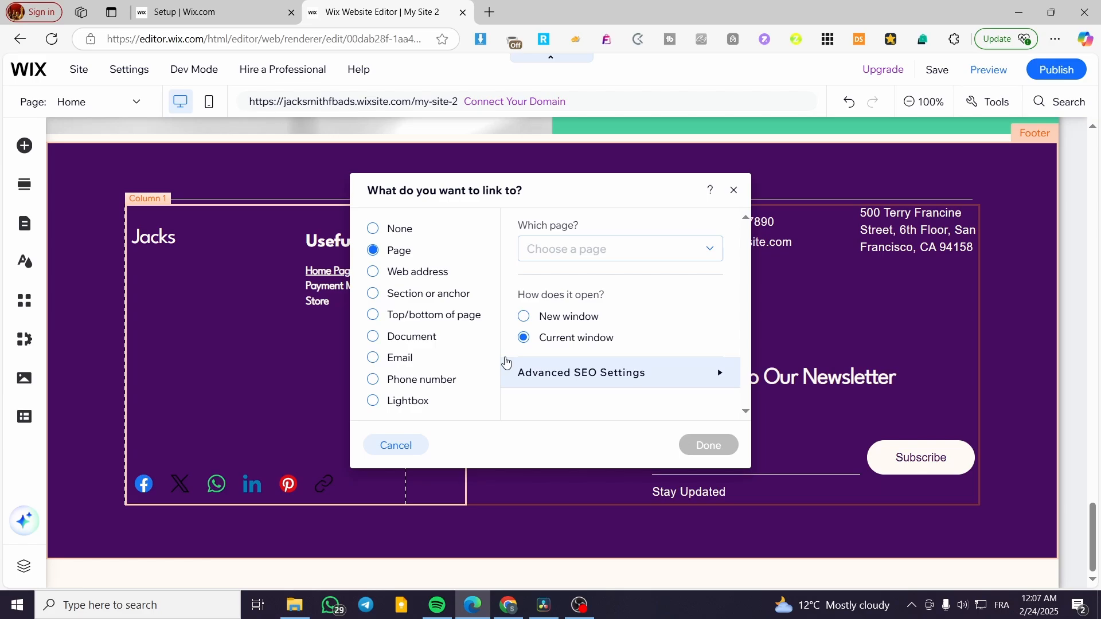
left_click(602, 249)
left_click(599, 248)
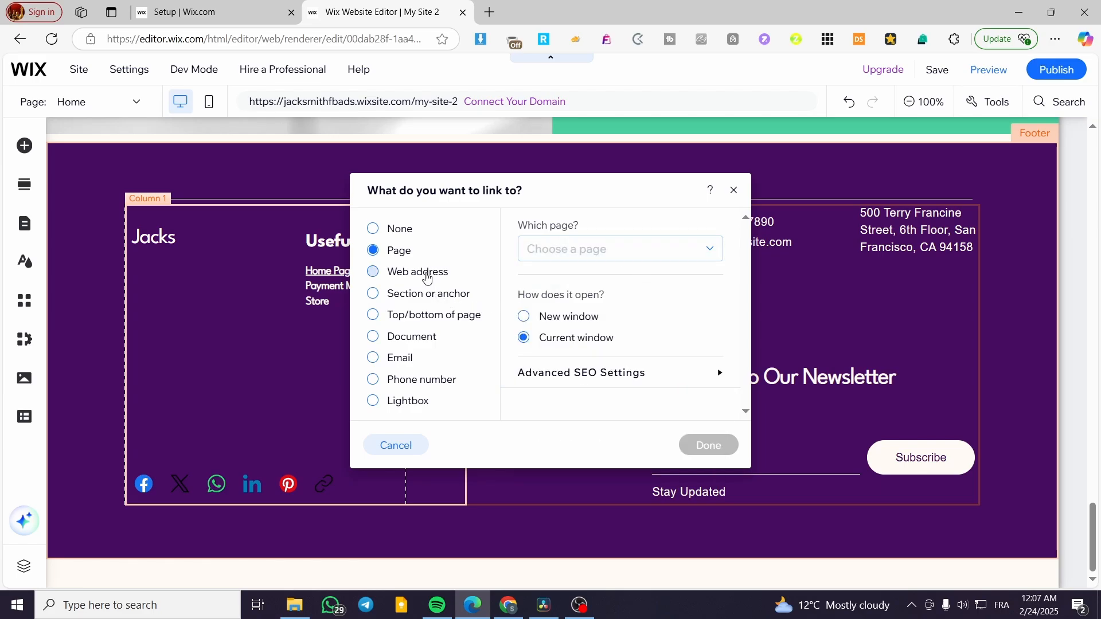
left_click(400, 358)
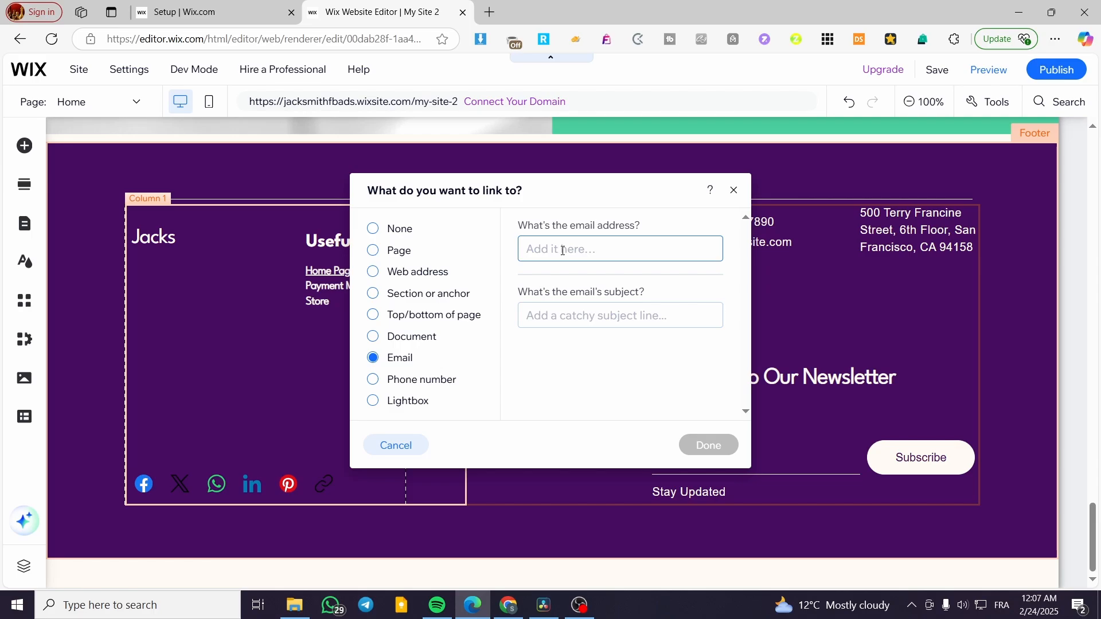
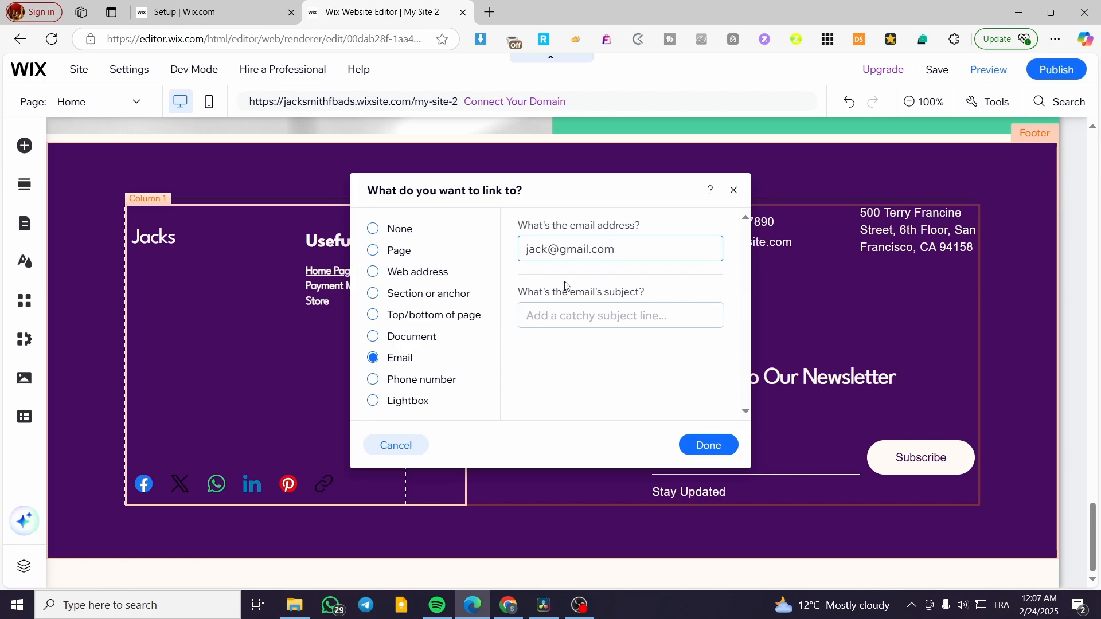
left_click(707, 444)
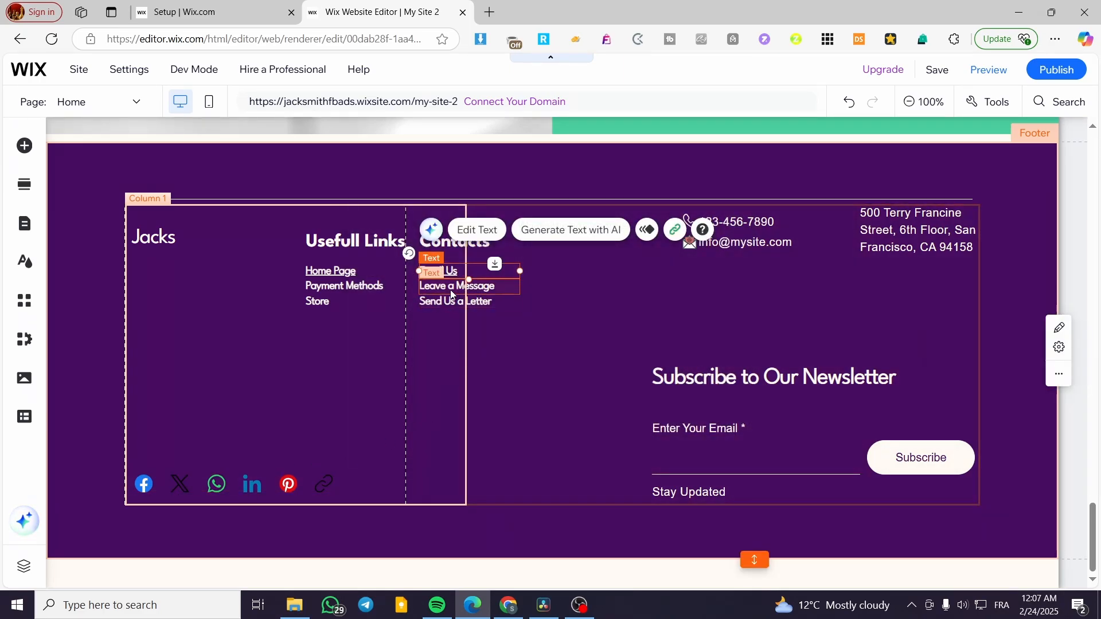
Move the newsletter subscription form left toward the middle of the footer.
left_click(769, 323)
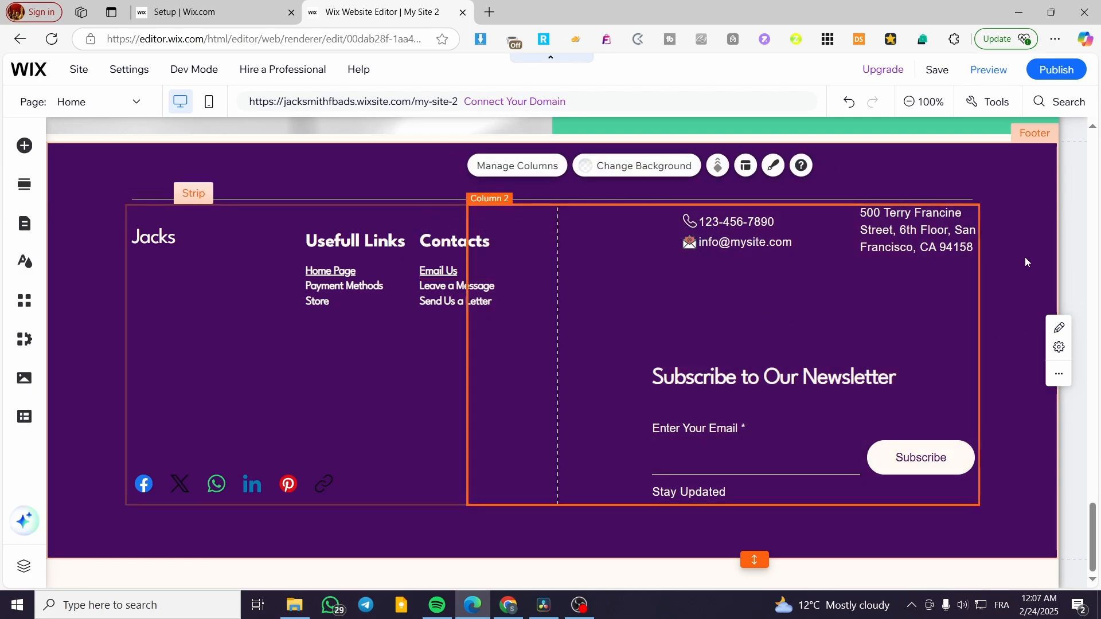
left_click(1067, 229)
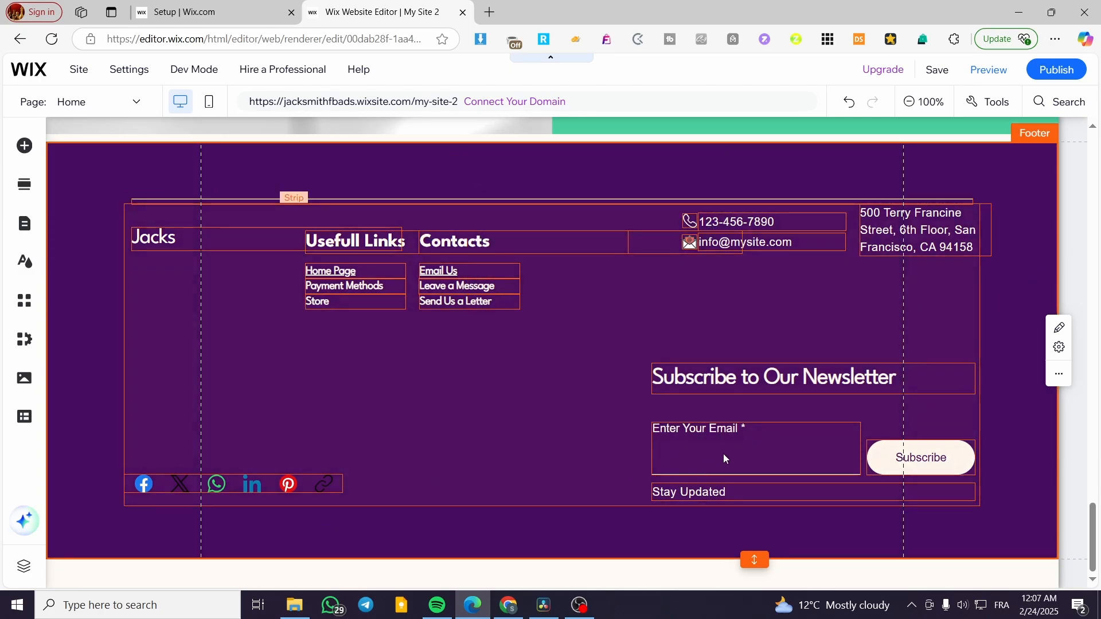
left_click(773, 377)
left_click_drag(772, 378, 510, 368)
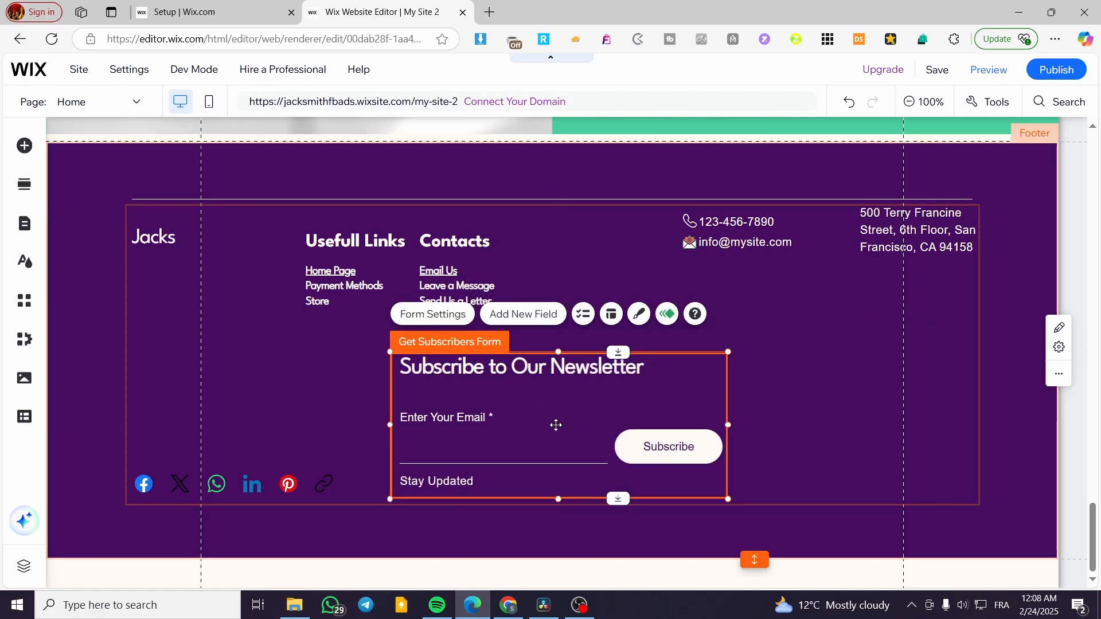
left_click(475, 543)
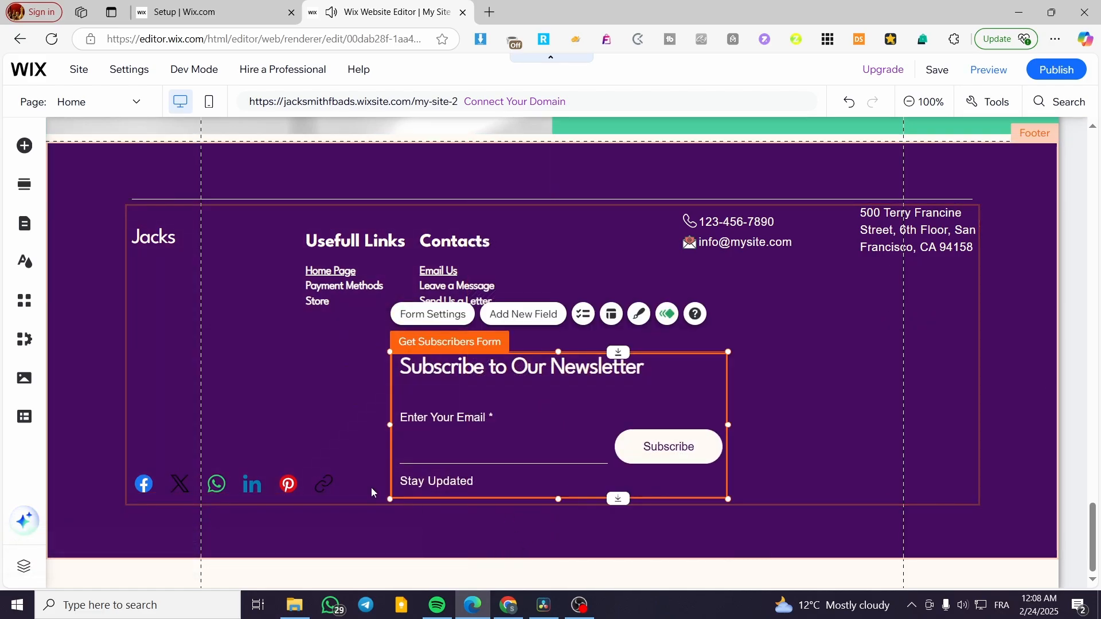
Shift the Contacts heading right, with Email Us, Leave a Message and Send Us a Letter beneath it.
left_click(462, 241)
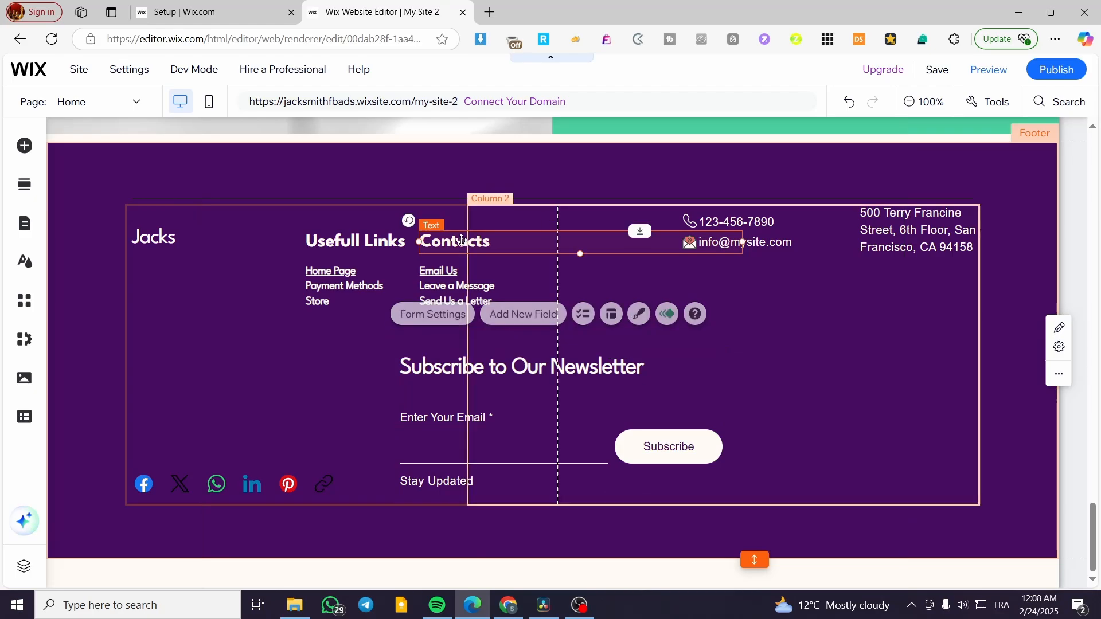
left_click_drag(462, 241, 526, 230)
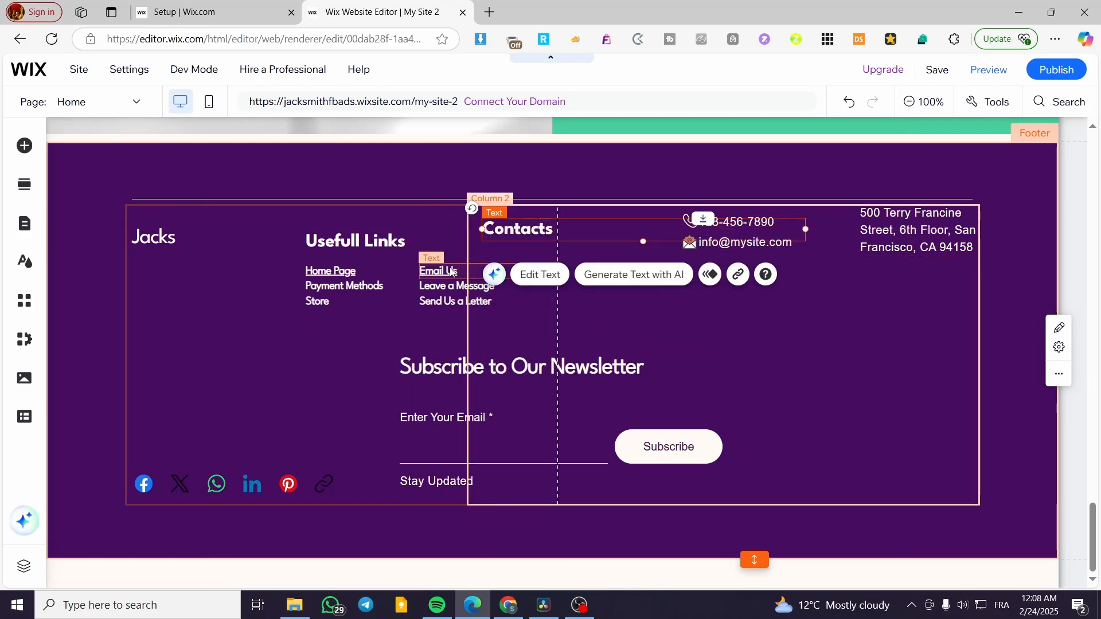
left_click(450, 272)
left_click(444, 288, "ctrl")
left_click(447, 301, "ctrl")
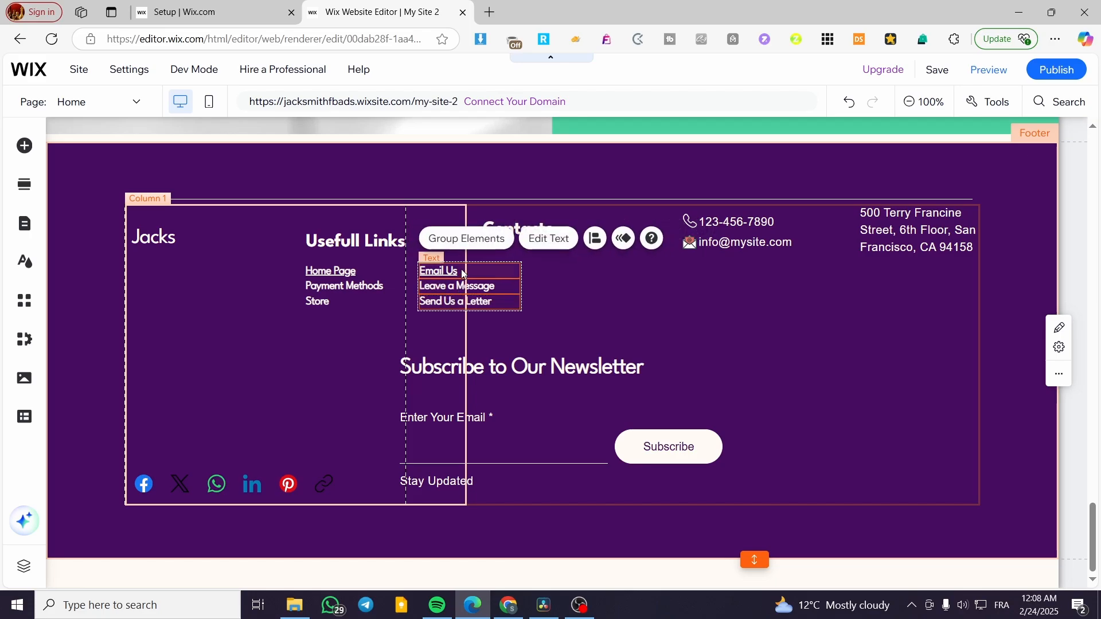
mouse_move(463, 273)
left_mouse_down()
mouse_move(520, 264)
mouse_move(531, 249)
left_mouse_up()
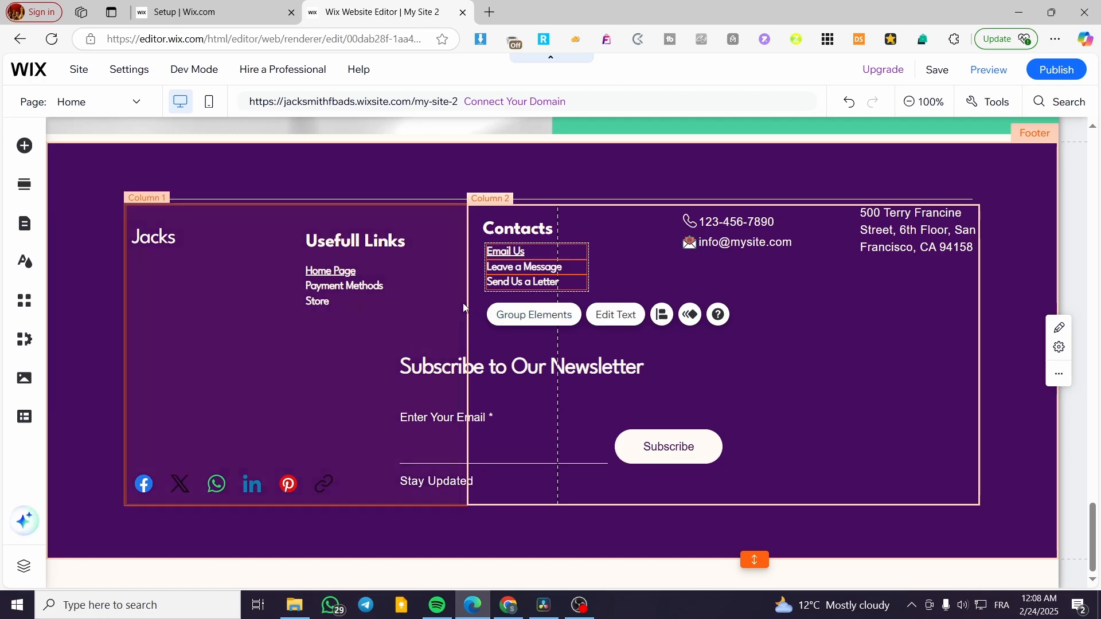
Shift Usefull Links right and align Home Page, Payment Methods and Store beneath it.
left_click_drag(365, 237, 389, 224)
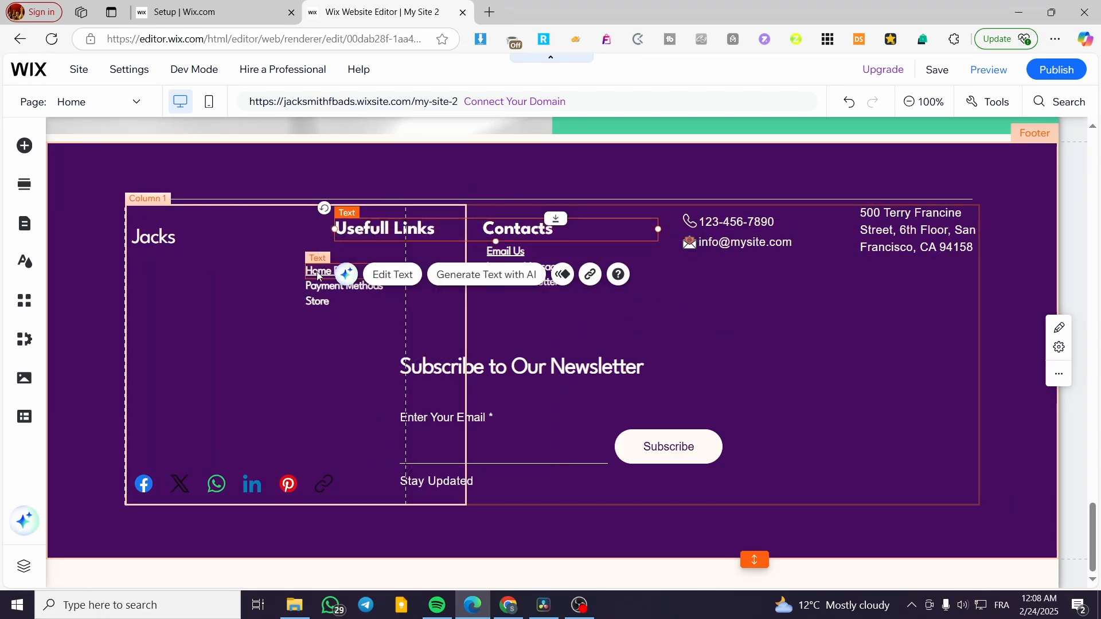
left_click(324, 272, "ctrl")
left_click(321, 287, "ctrl")
mouse_move(350, 269)
left_mouse_down()
mouse_move(385, 252)
mouse_move(349, 269)
left_mouse_up()
left_click(258, 281)
left_click(345, 273)
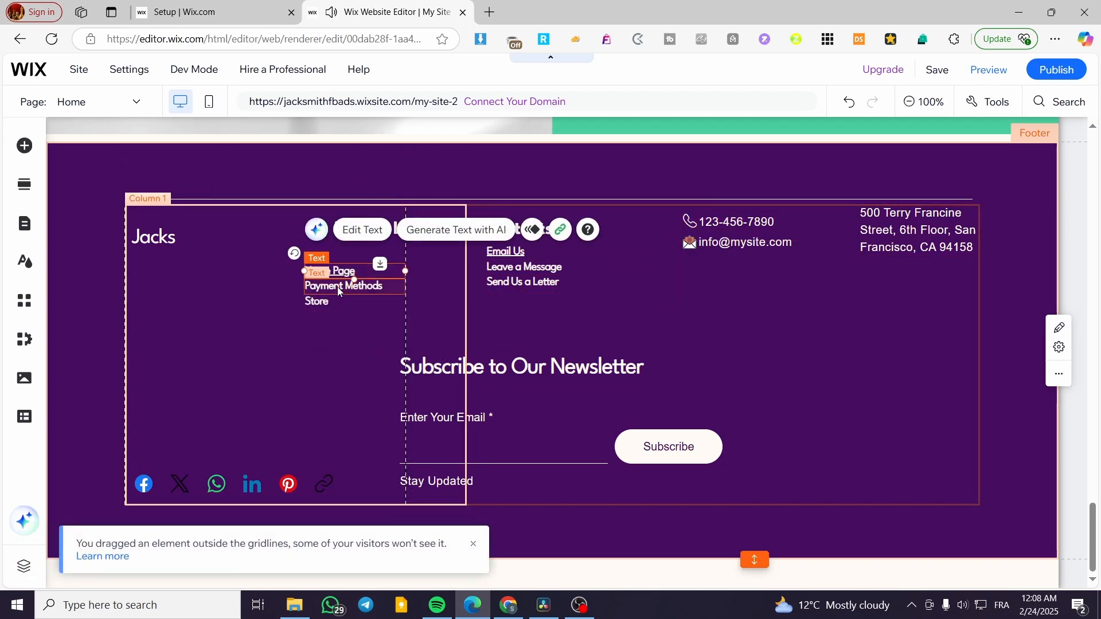
left_click(337, 287, "ctrl")
left_click(321, 301, "ctrl")
left_click_drag(339, 280, 368, 266)
left_click(301, 283)
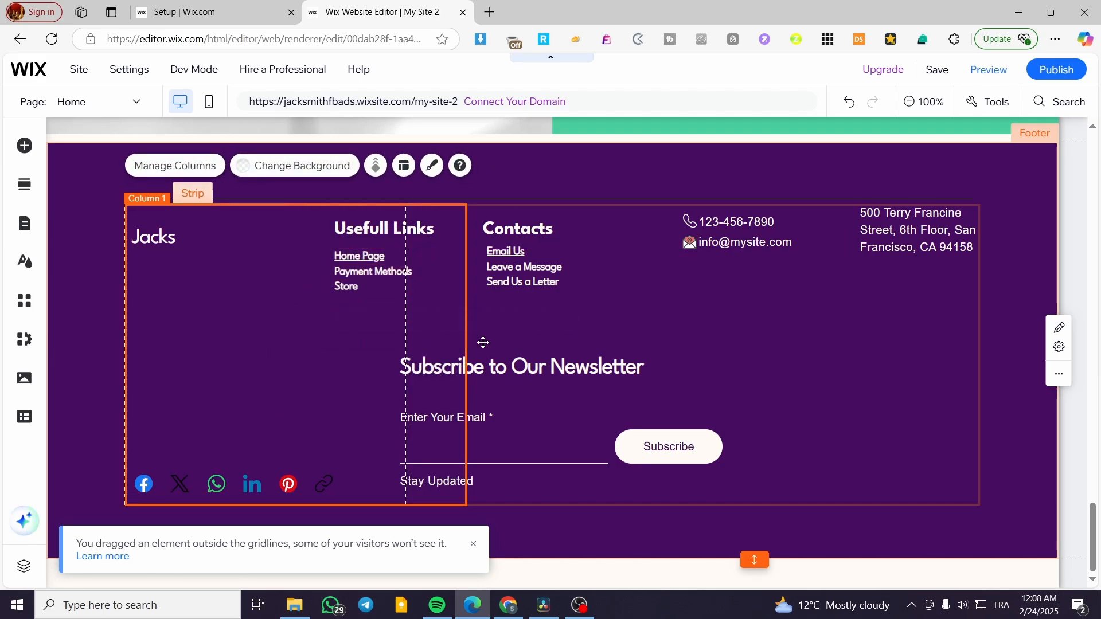
left_click(1021, 281)
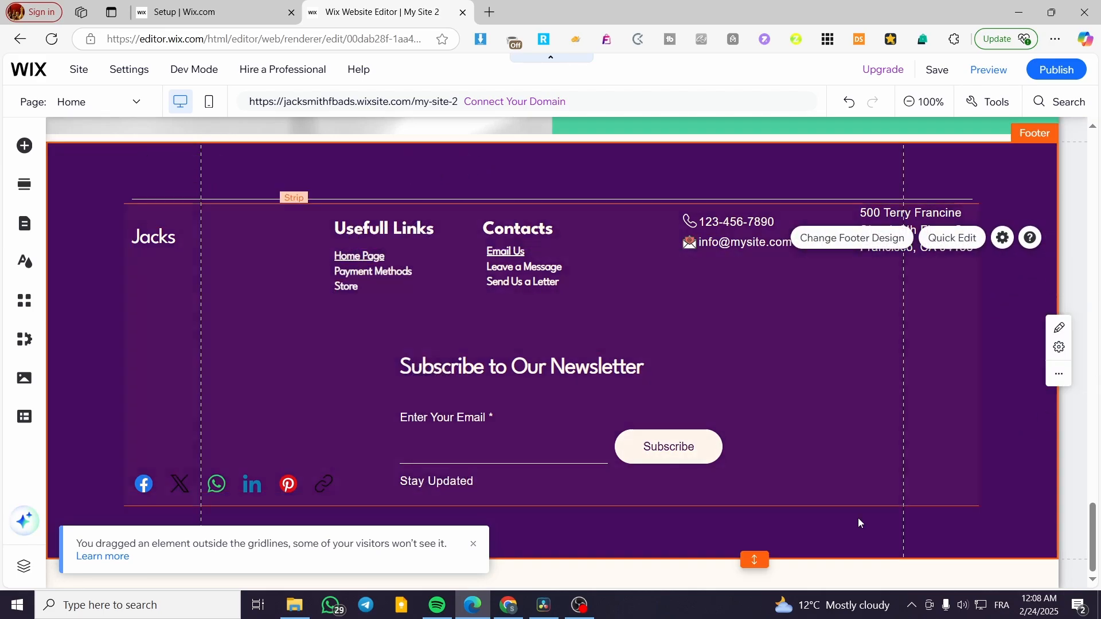
Fill the newsletter form background with blue #6A8DC3 at 100% opacity.
left_click(496, 479)
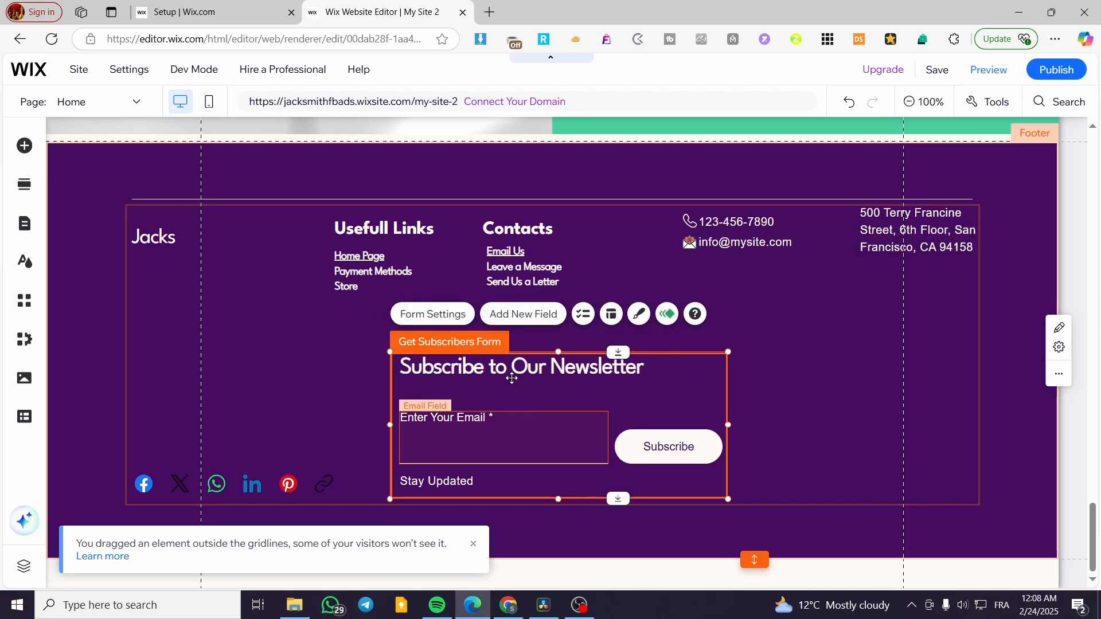
left_click(637, 314)
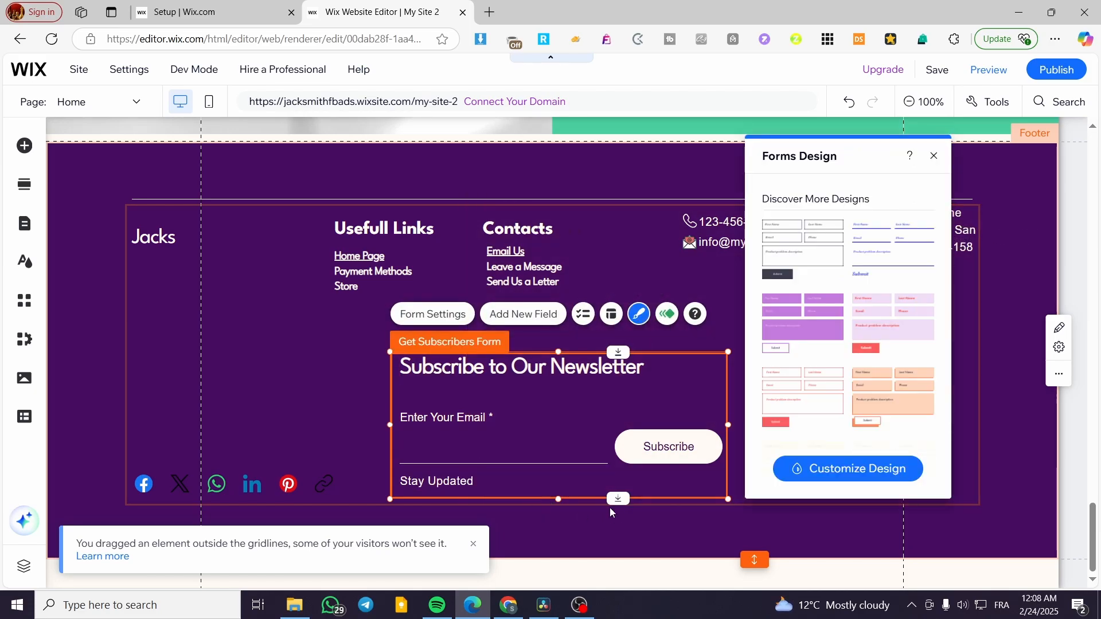
left_click(875, 492)
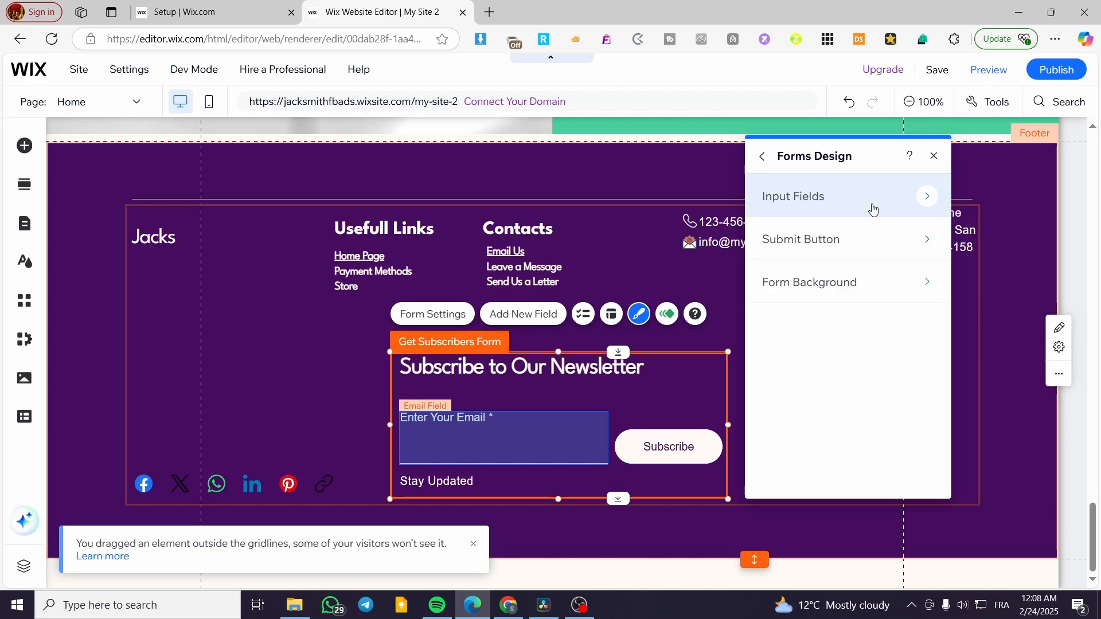
left_click(869, 283)
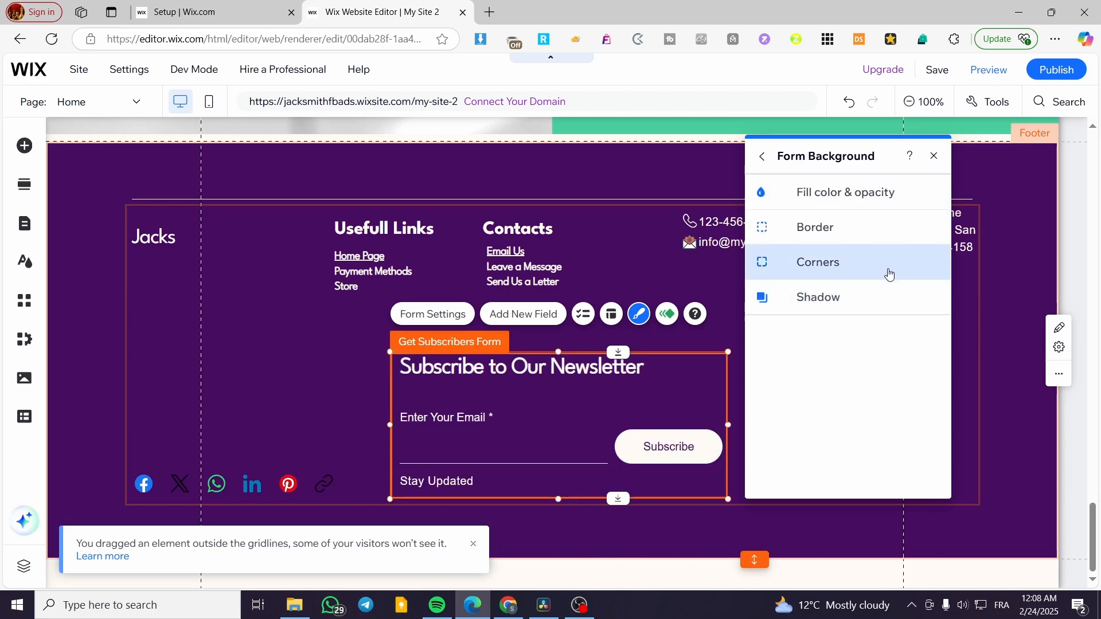
left_click(883, 202)
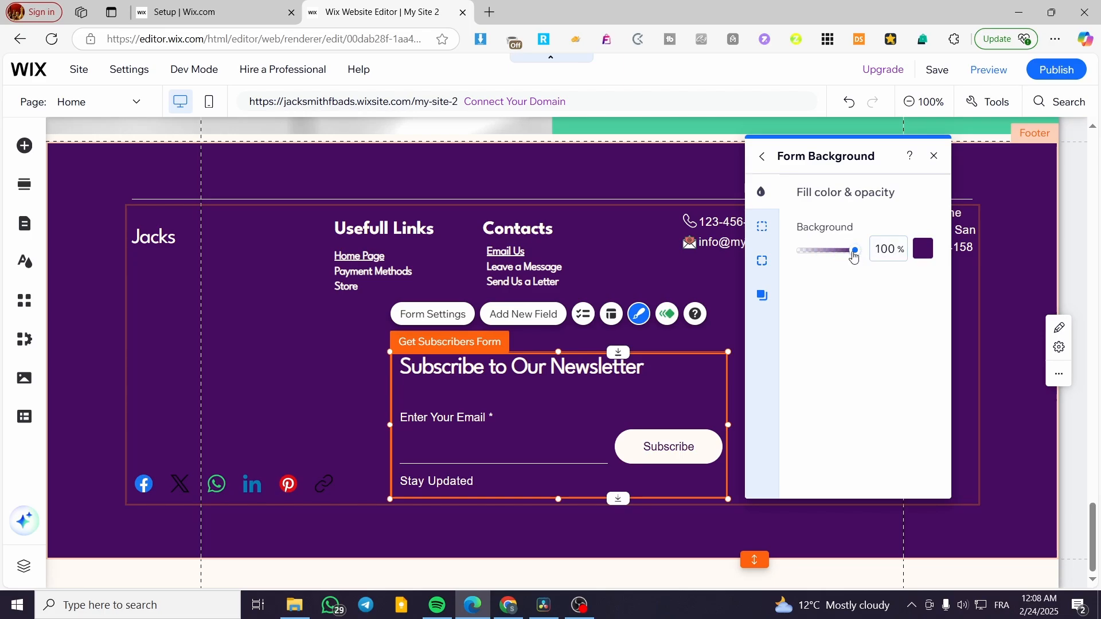
left_click(930, 255)
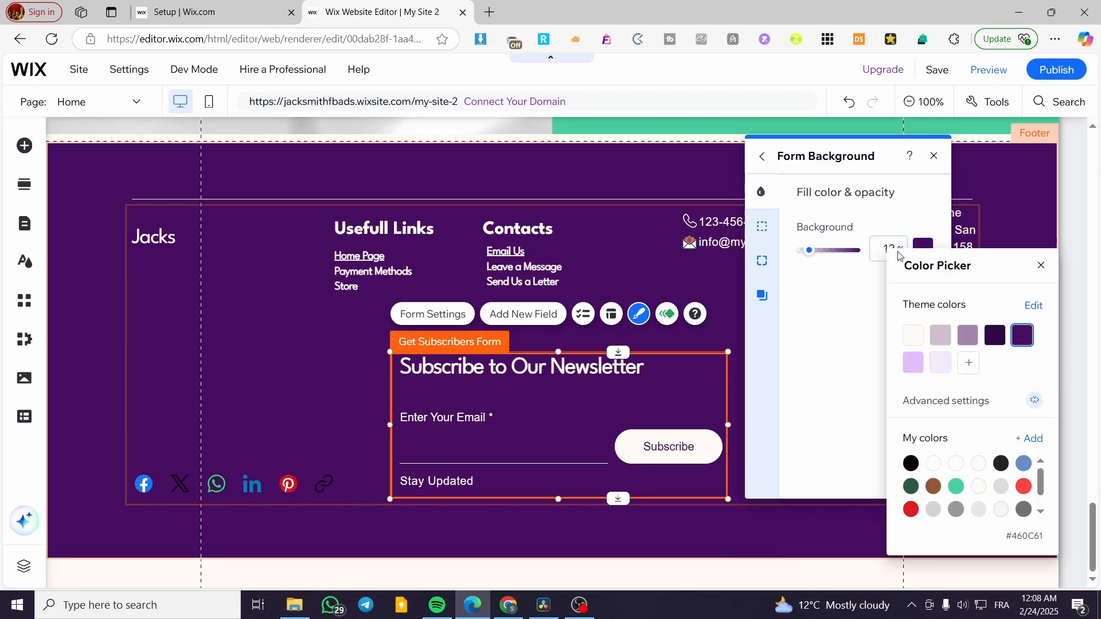
left_click(942, 337)
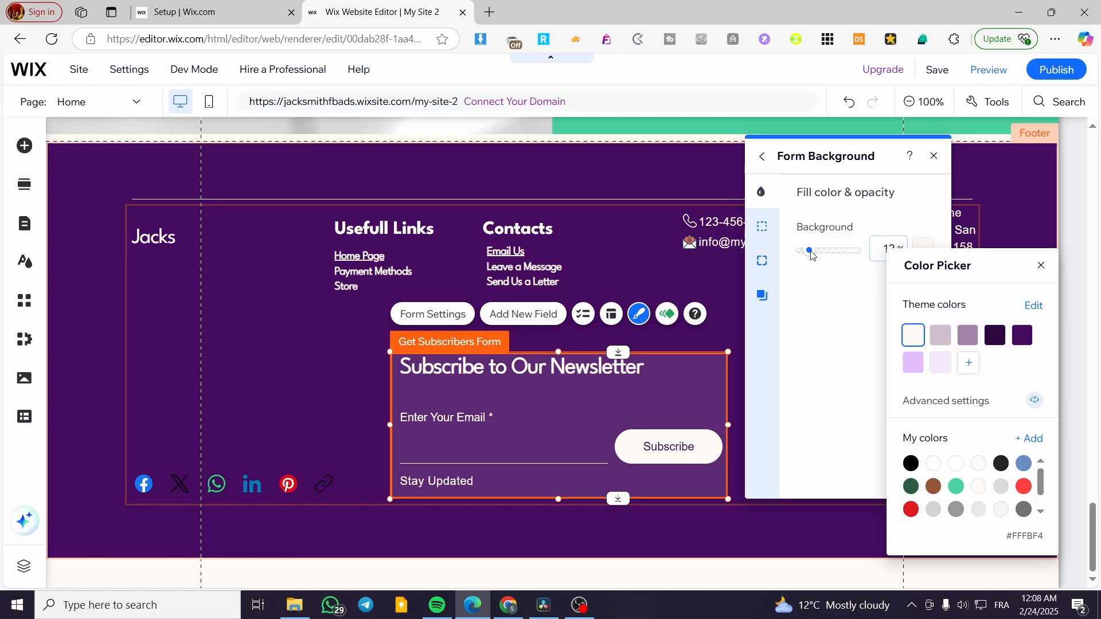
mouse_move(808, 250)
left_mouse_down()
mouse_move(864, 258)
mouse_move(828, 258)
left_mouse_up()
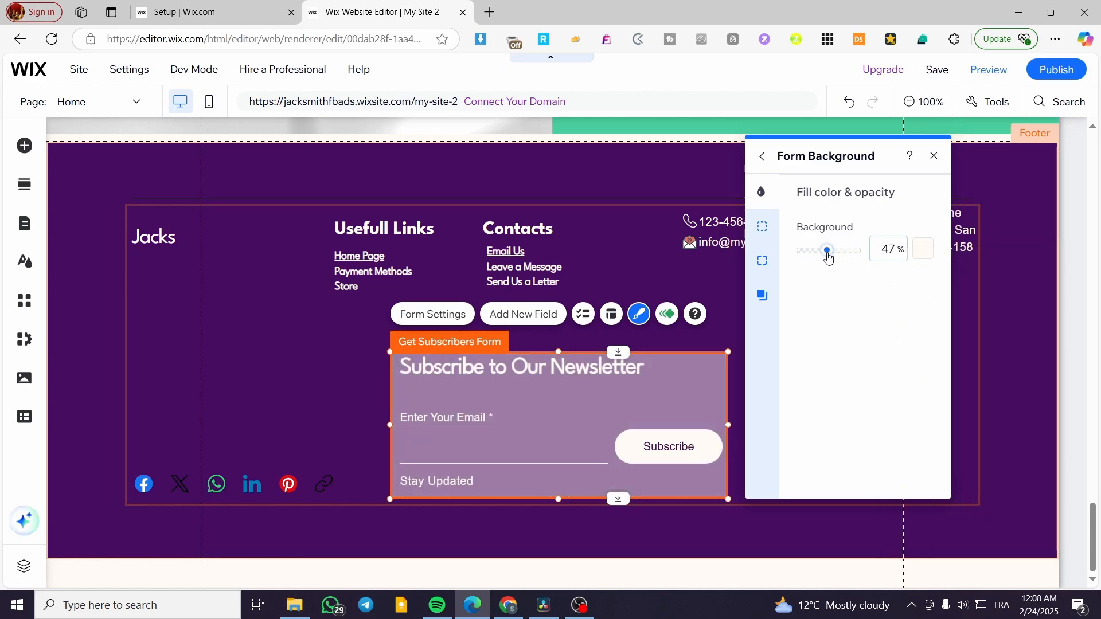
left_click(918, 255)
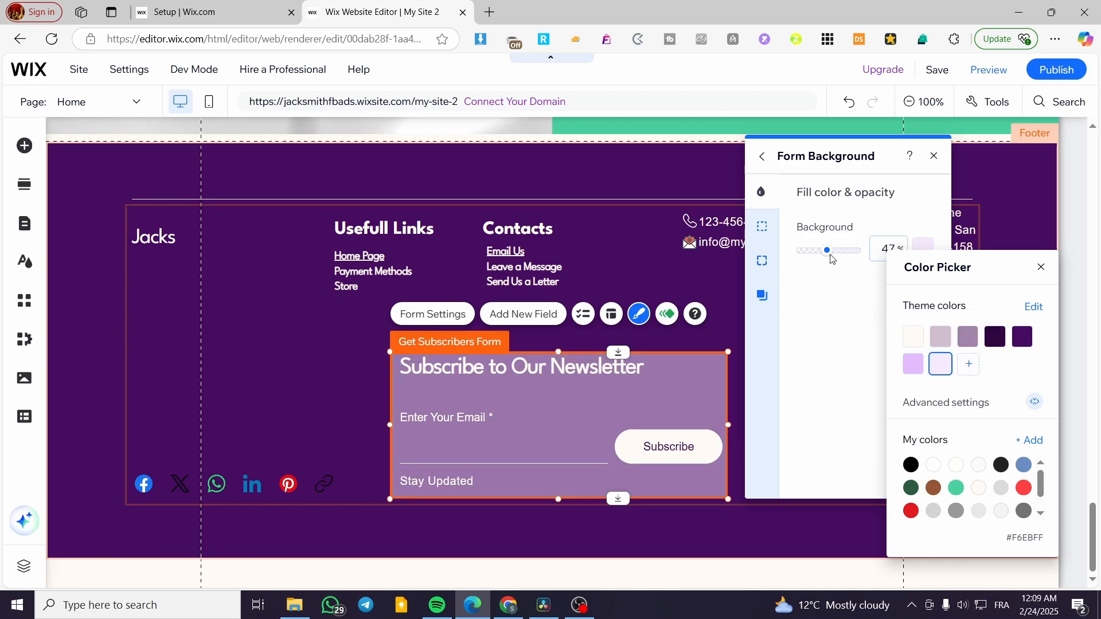
left_click_drag(832, 258, 871, 261)
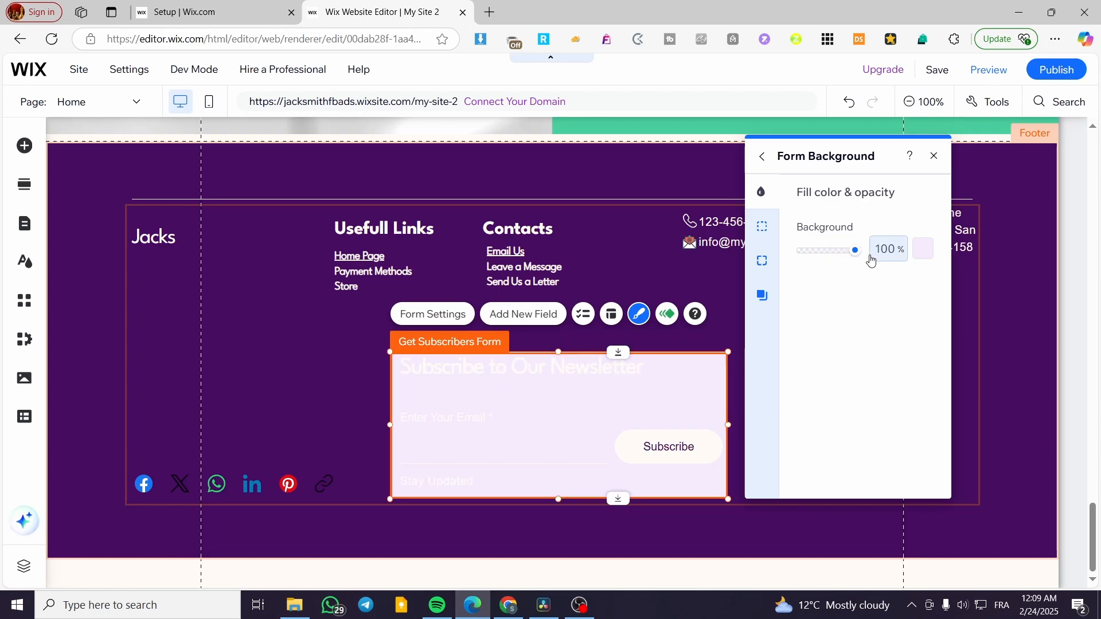
left_click(924, 255)
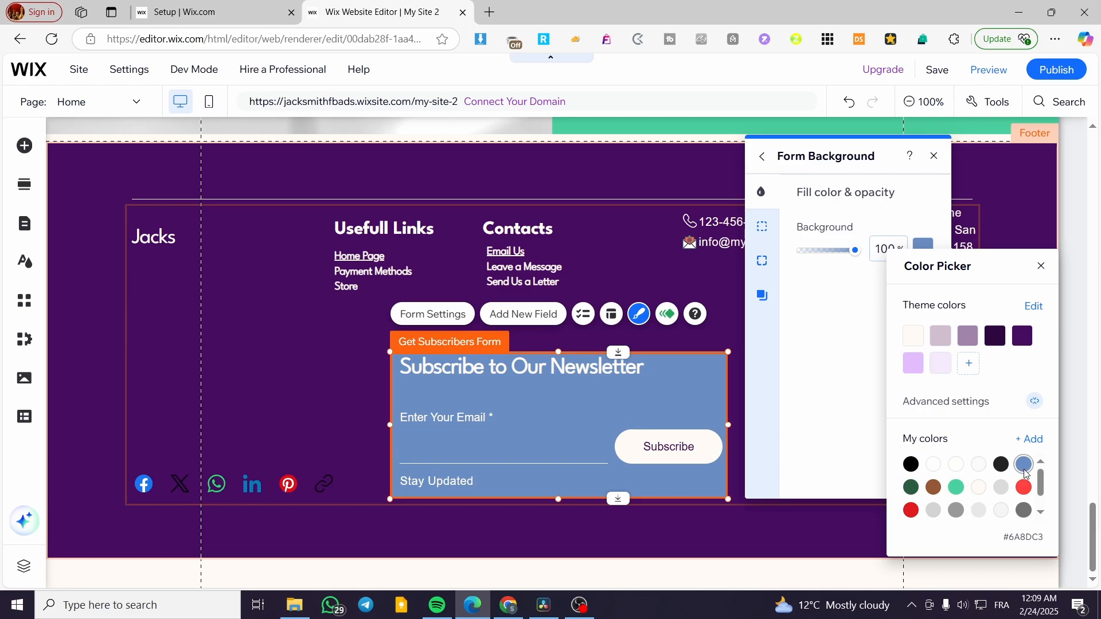
left_click(1042, 268)
Nudge the blue newsletter form slightly left, closer to the share buttons.
left_click(935, 155)
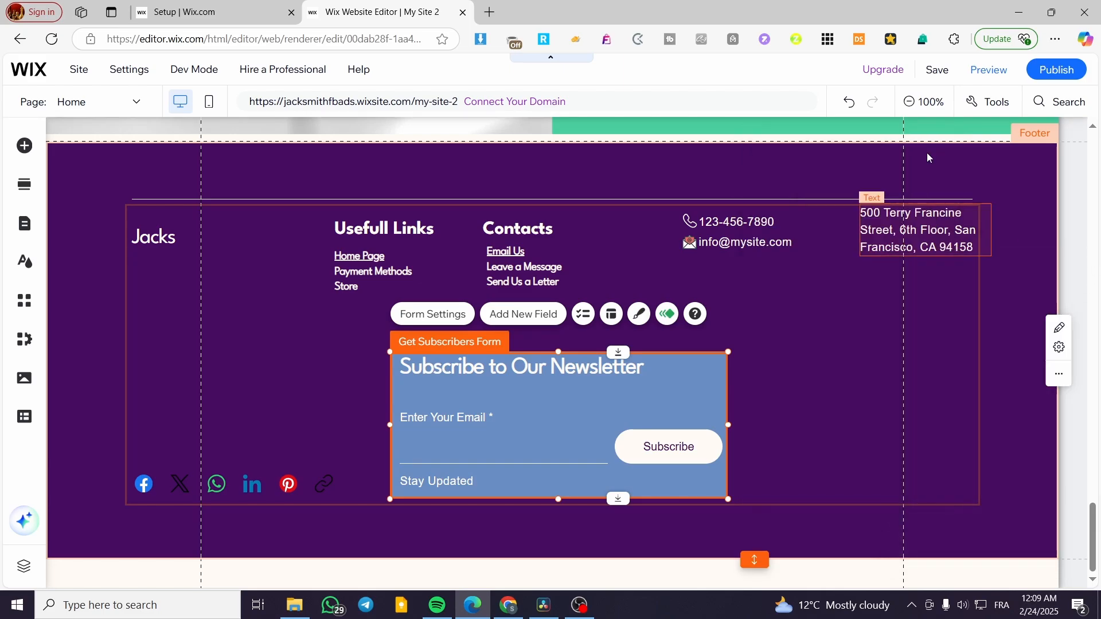
left_click(506, 536)
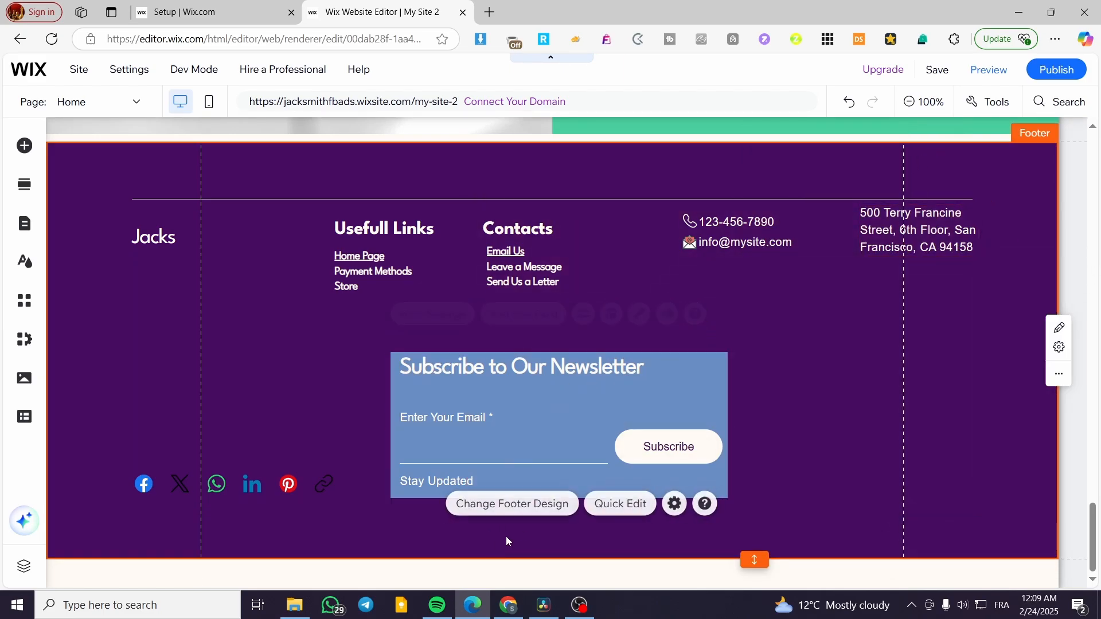
mouse_move(603, 407)
left_mouse_down()
mouse_move(582, 410)
mouse_move(615, 409)
left_mouse_up()
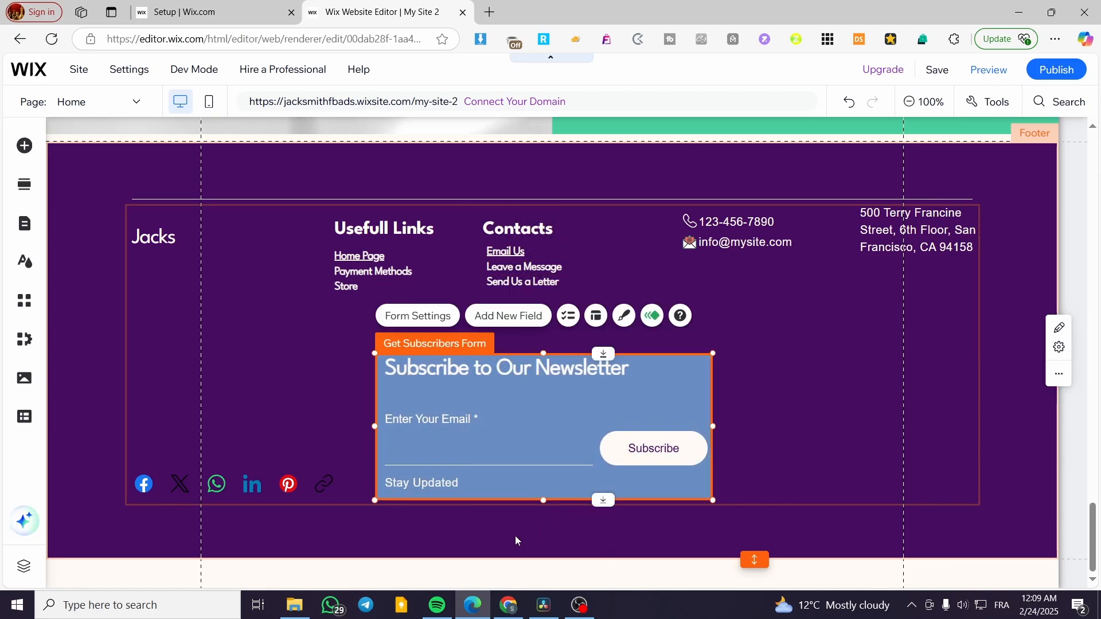
left_click(515, 535)
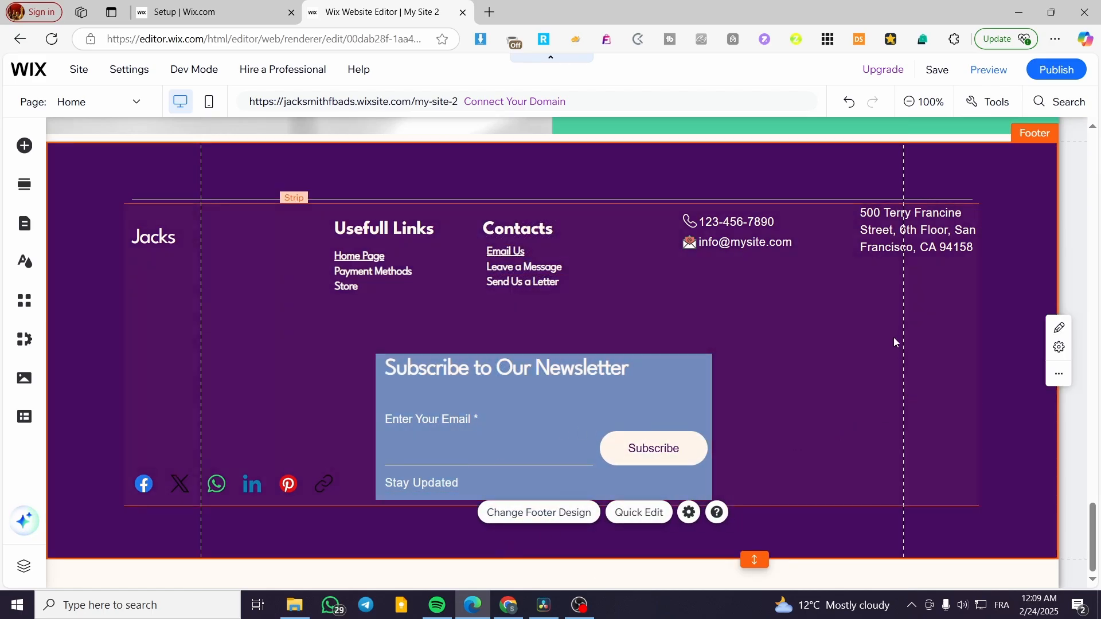
Browse the categories in the Add Elements panel.
left_click(24, 145)
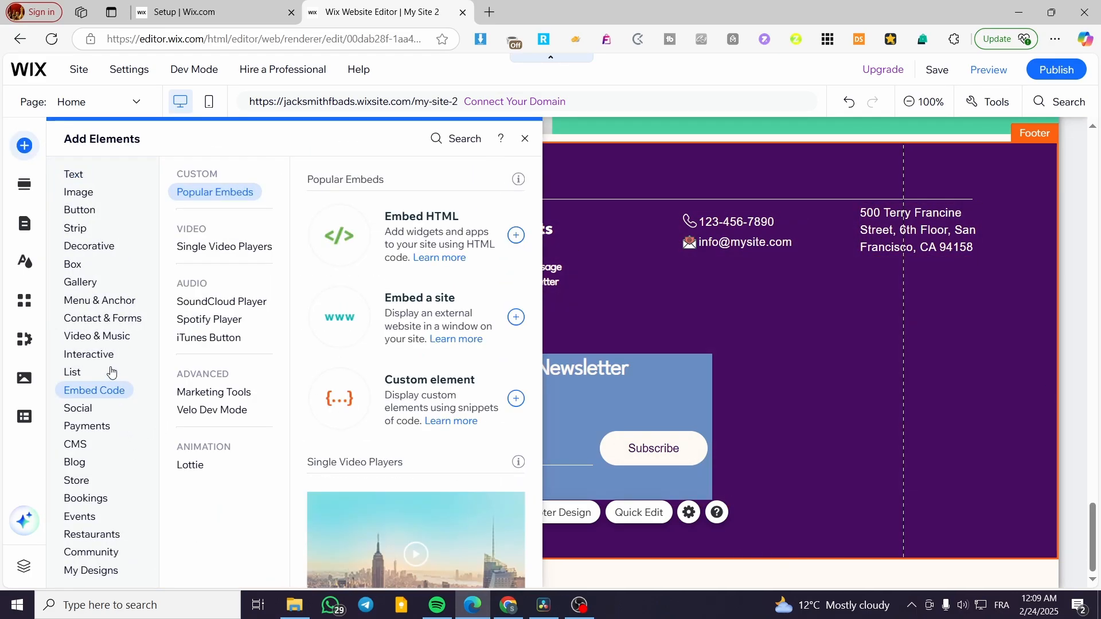
mouse_move(107, 356)
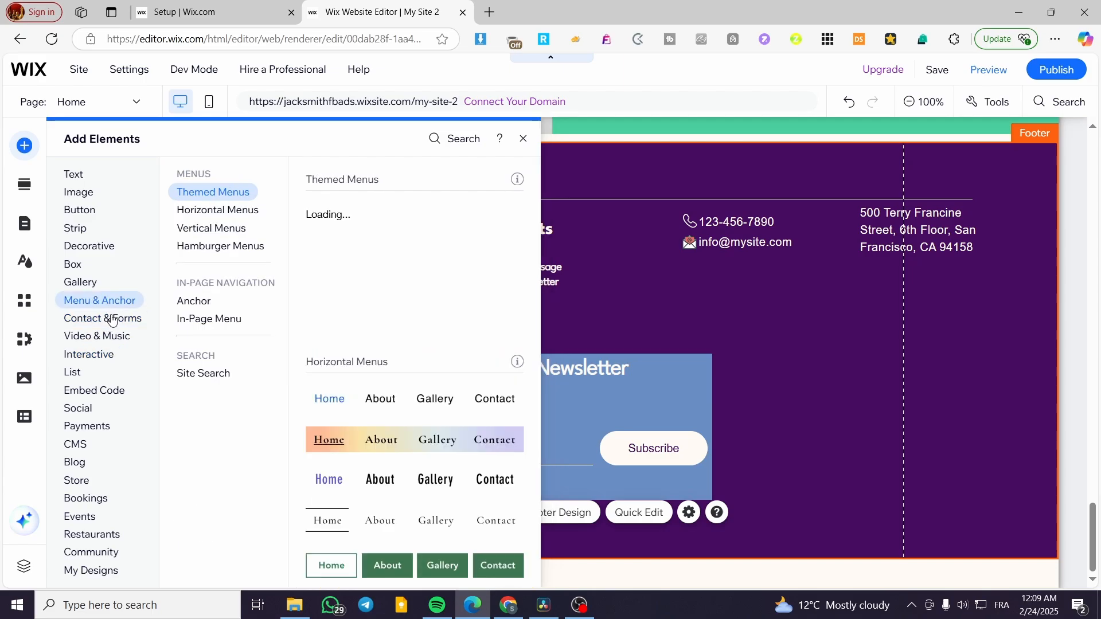
mouse_move(113, 324)
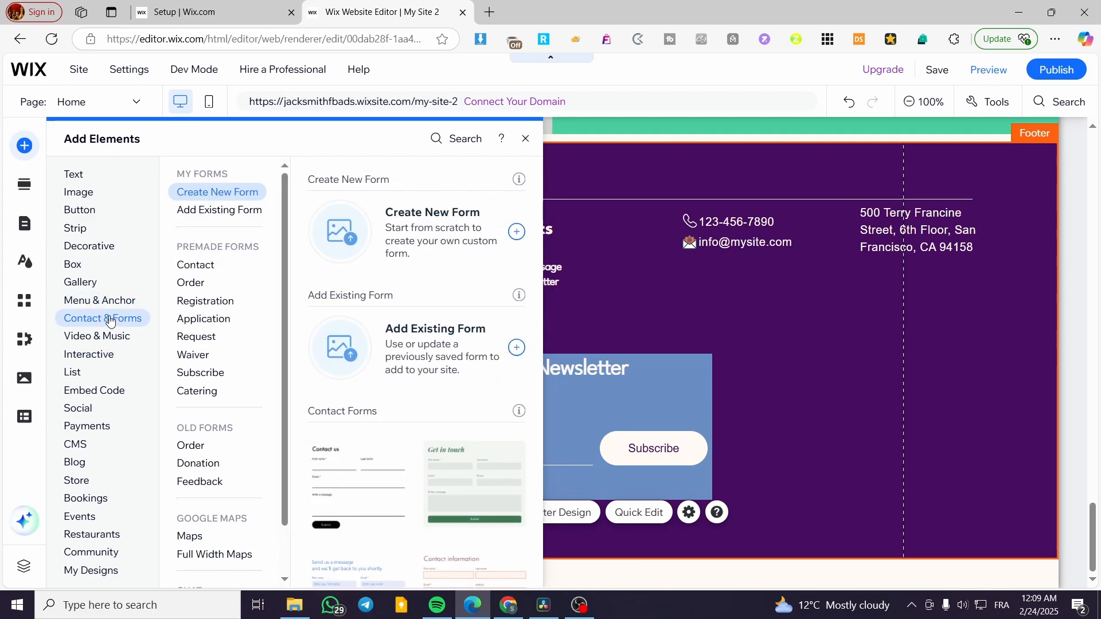
mouse_move(102, 501)
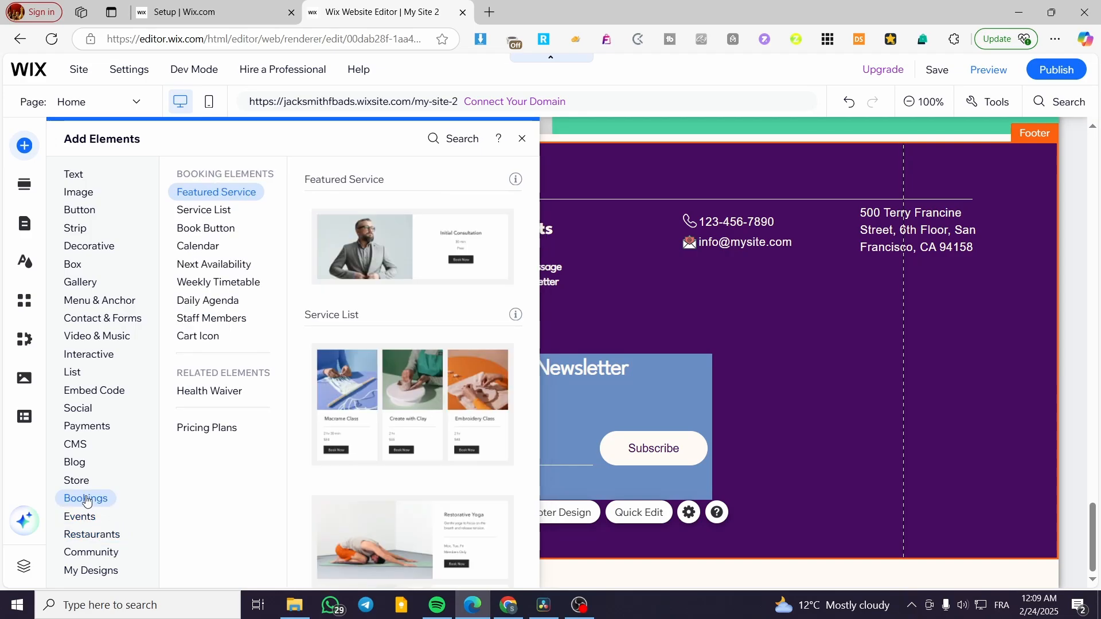
mouse_move(86, 414)
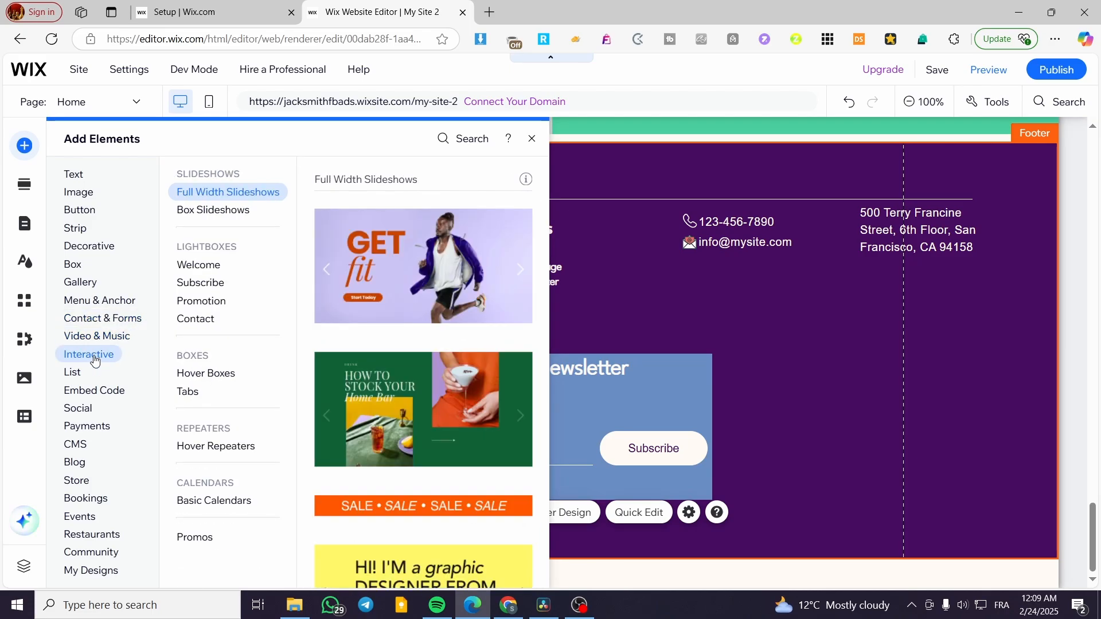
Search the editor for 'map', review the results, then clear the search.
left_click(476, 148)
type("map")
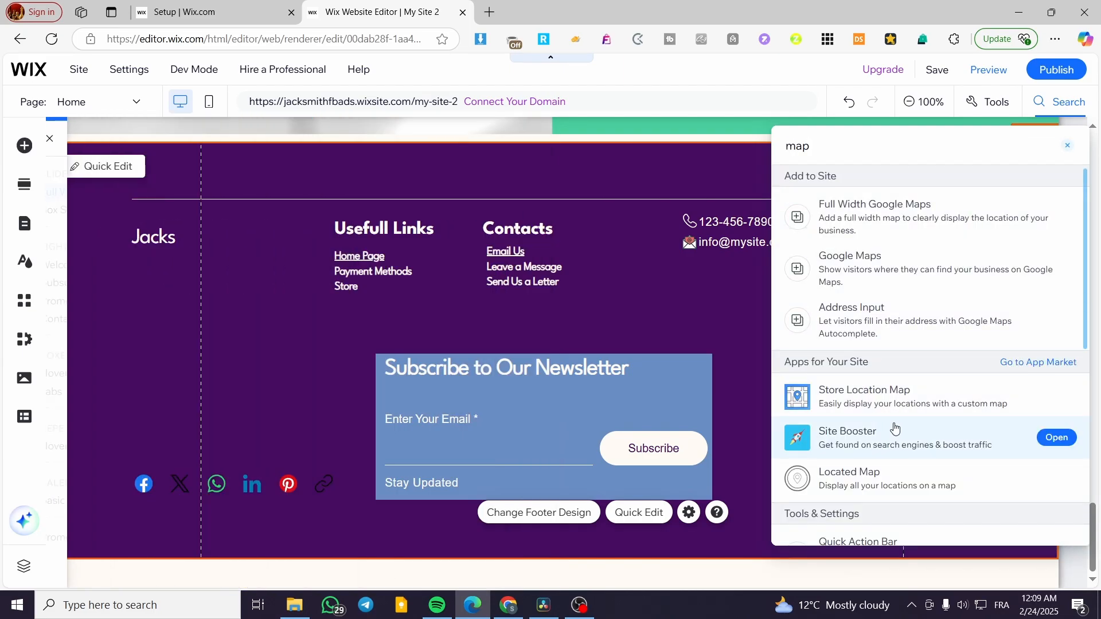
scroll(974, 390, "down", 4)
scroll(938, 383, "down", 1)
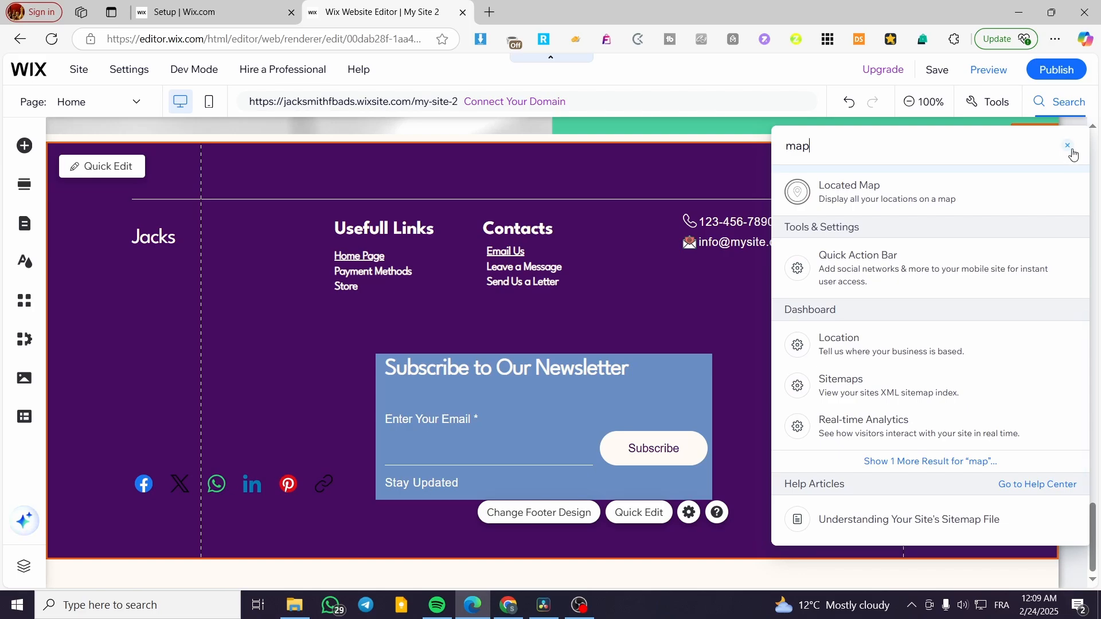
left_click(1067, 145)
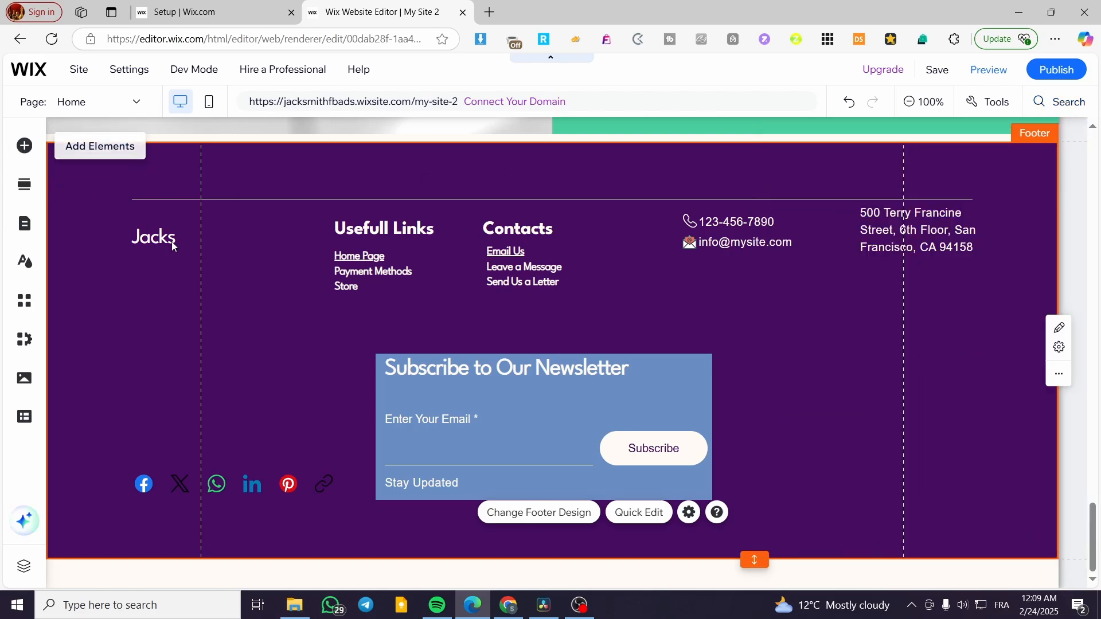
Add the Sky Blue Google map to the footer's right side, just beneath the address.
left_click(24, 146)
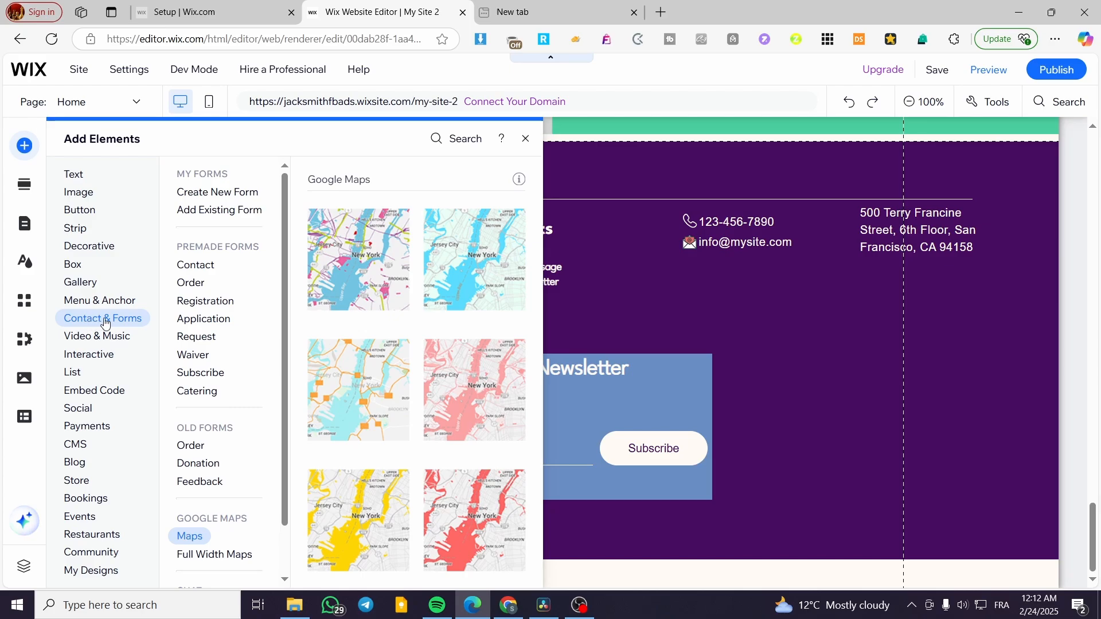
left_click(224, 328)
left_click(195, 479)
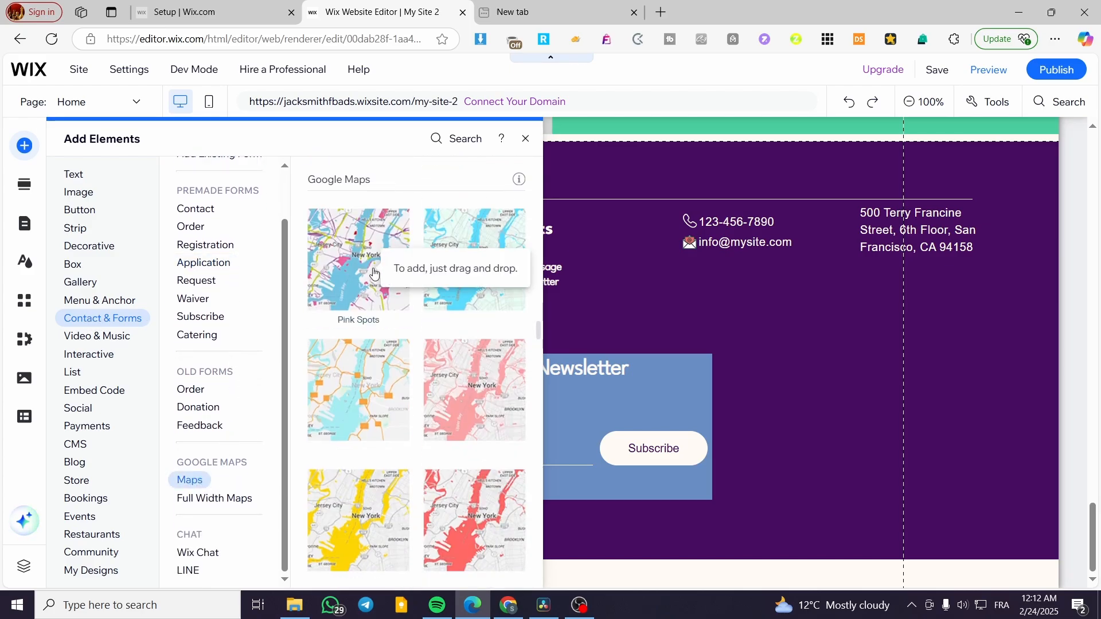
left_click_drag(449, 286, 1012, 460)
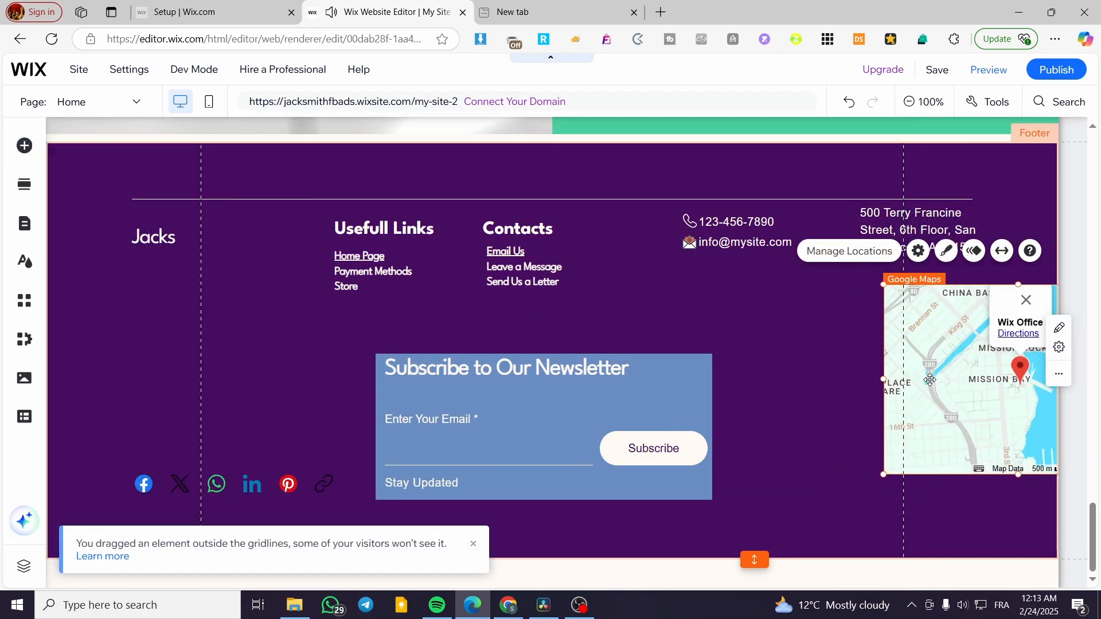
left_click_drag(947, 378, 844, 369)
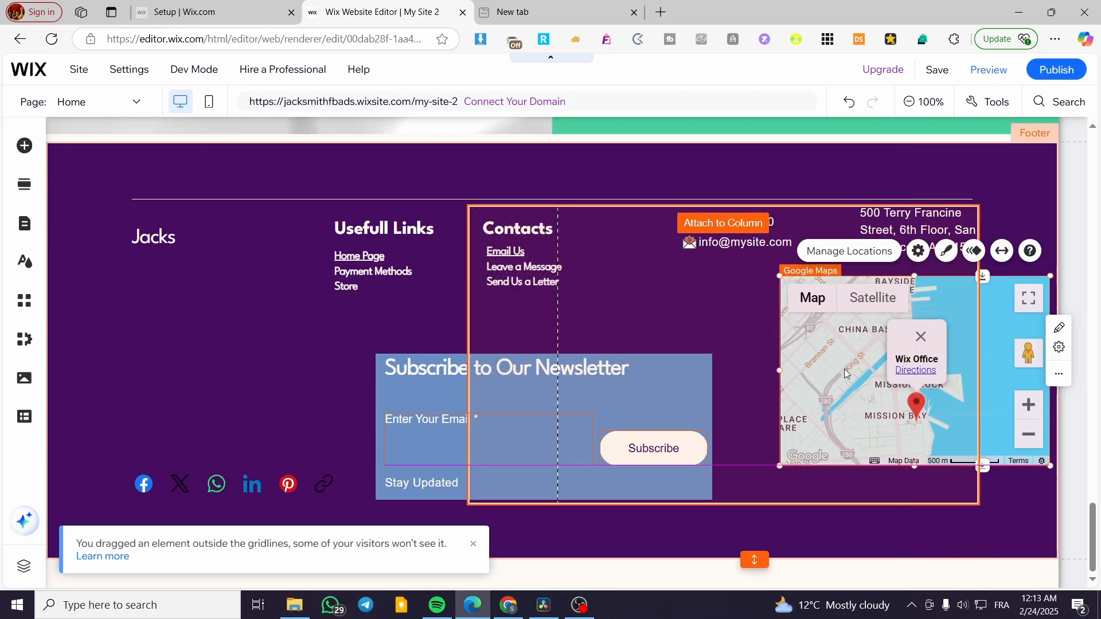
left_click_drag(835, 407, 827, 431)
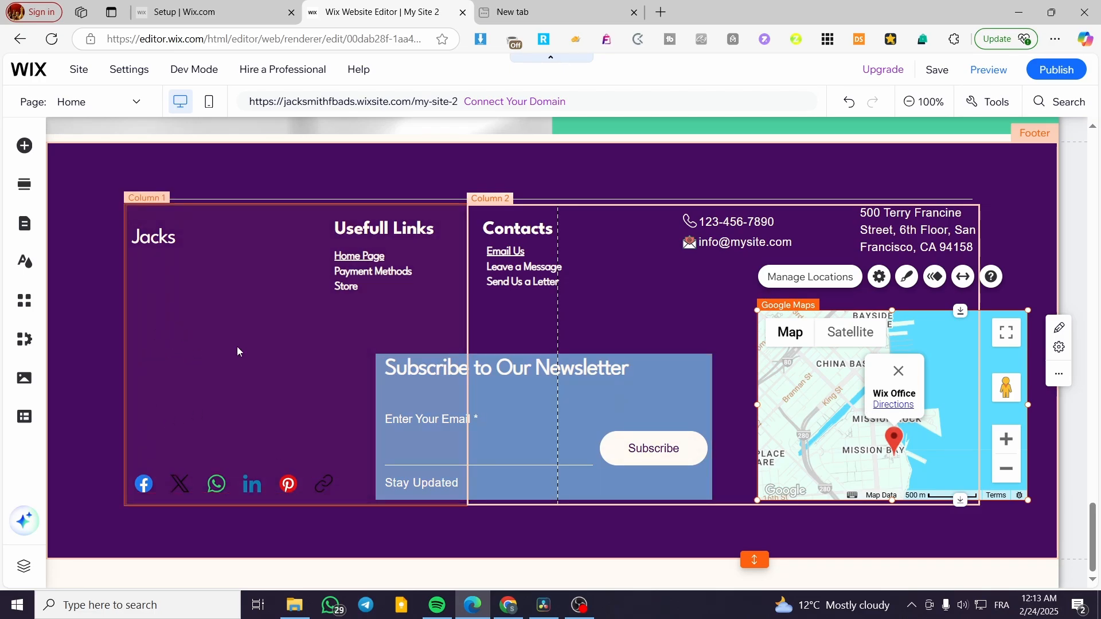
left_click(737, 379)
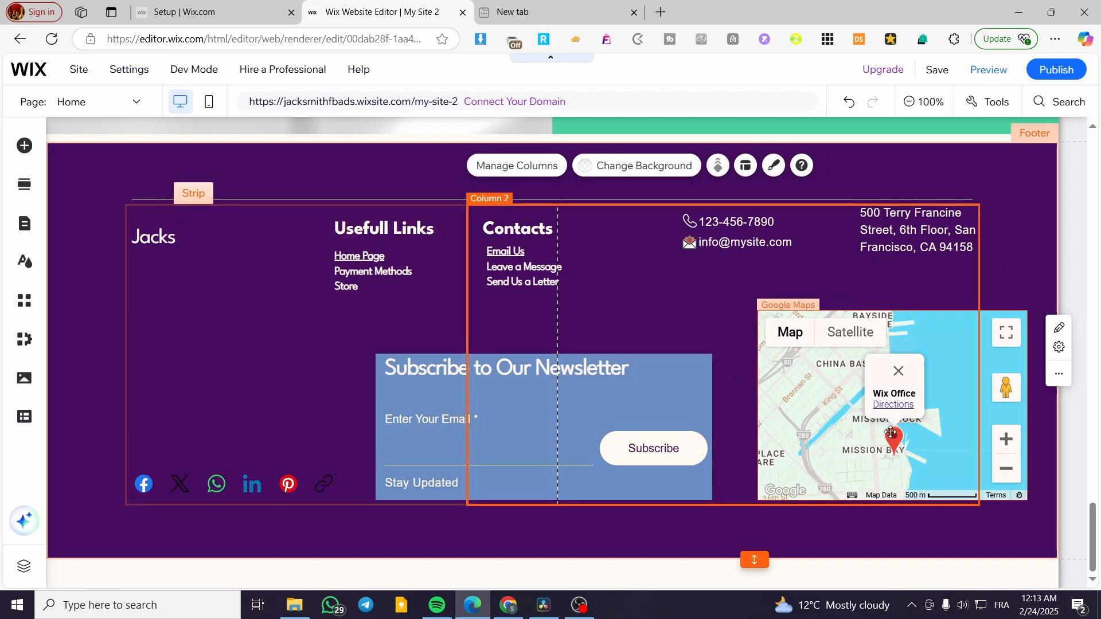
left_click_drag(830, 432, 829, 396)
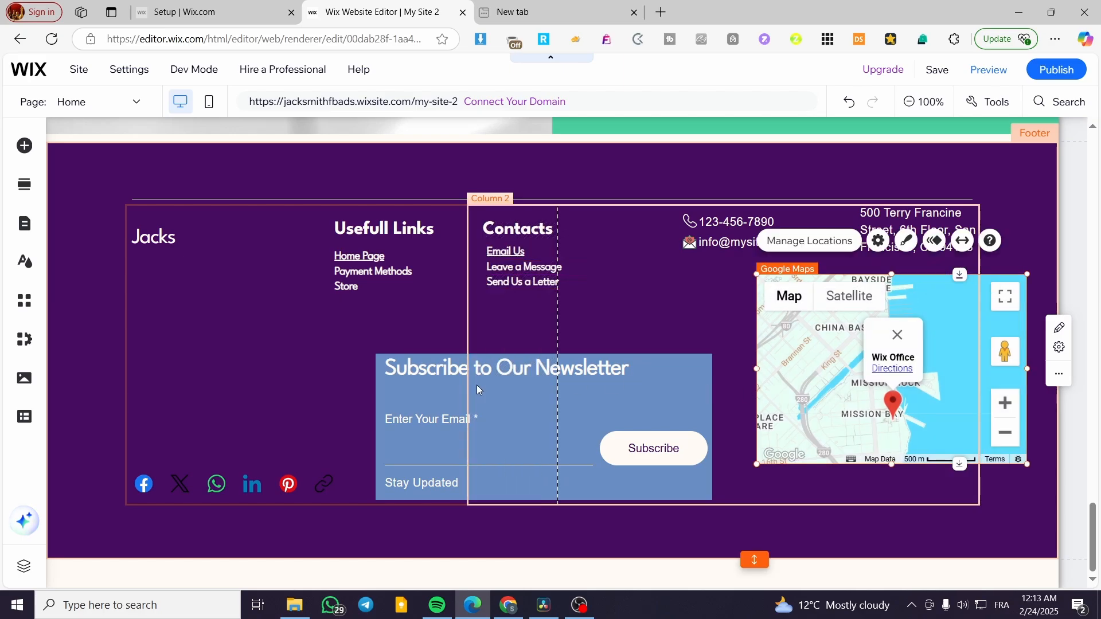
left_click(205, 397)
Add the chocolate photo under Jacks in the left footer column, resized to about 264 px tall.
left_click(24, 145)
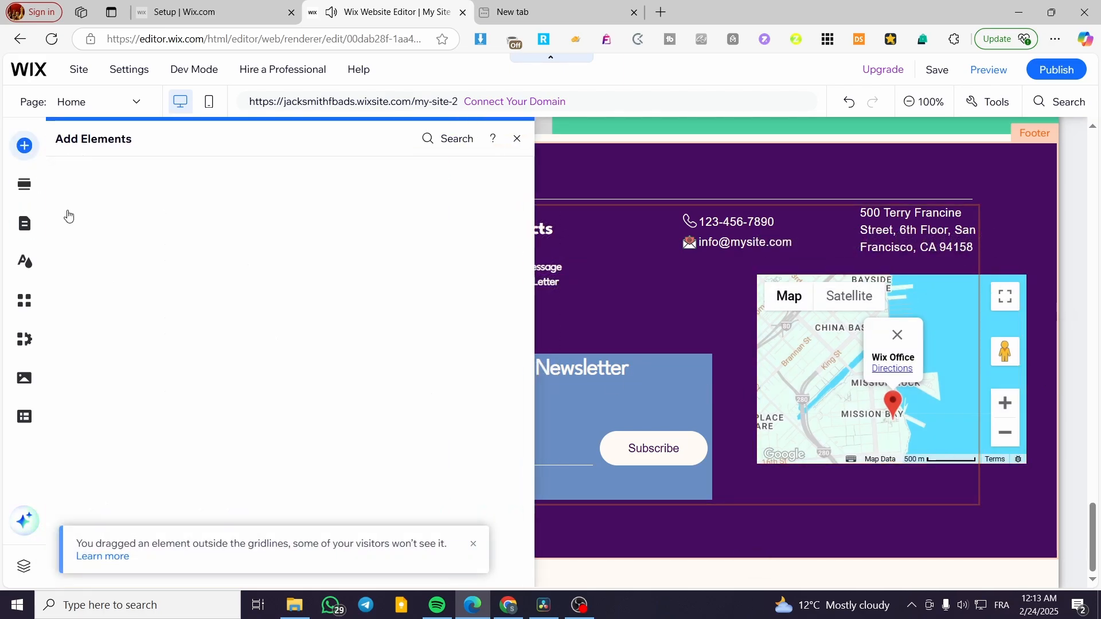
mouse_move(88, 199)
scroll(365, 408, "up", 2)
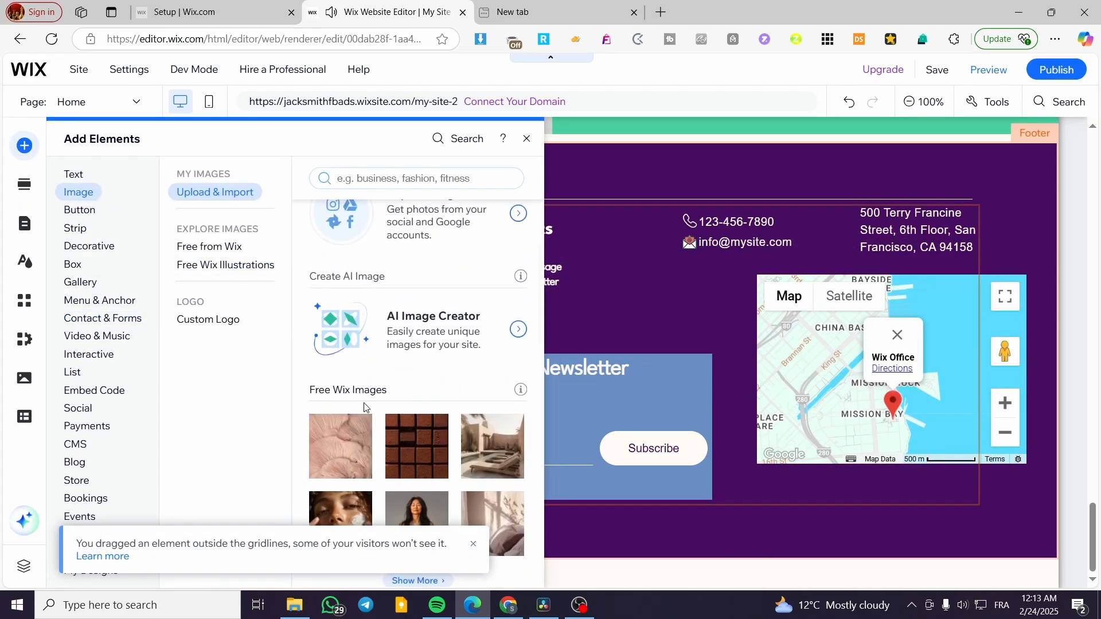
left_click(409, 456)
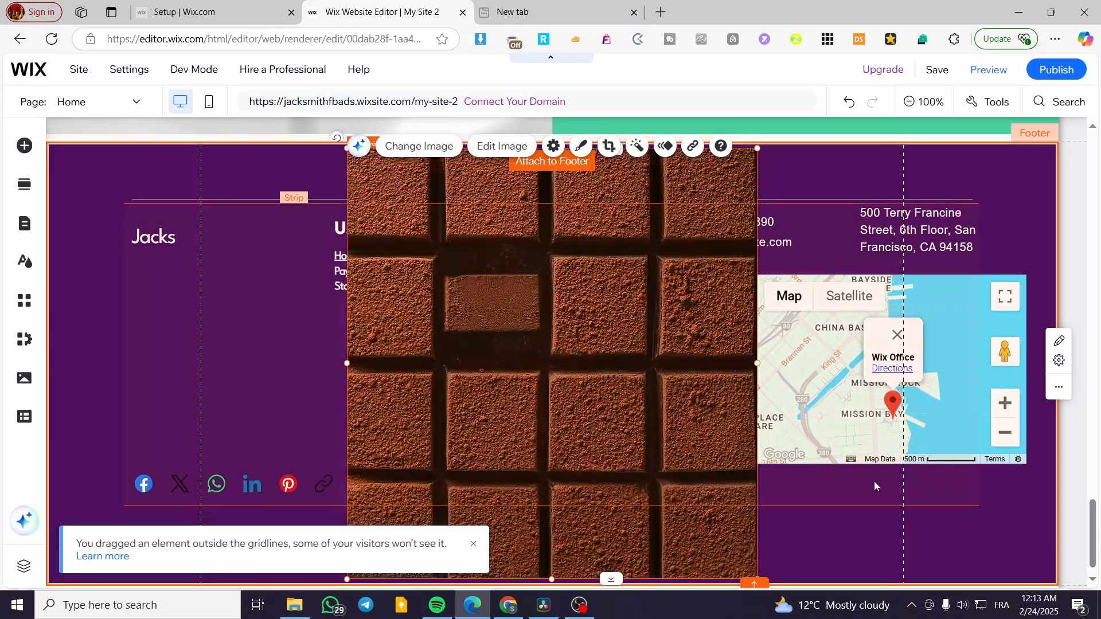
left_click_drag(603, 414, 554, 438)
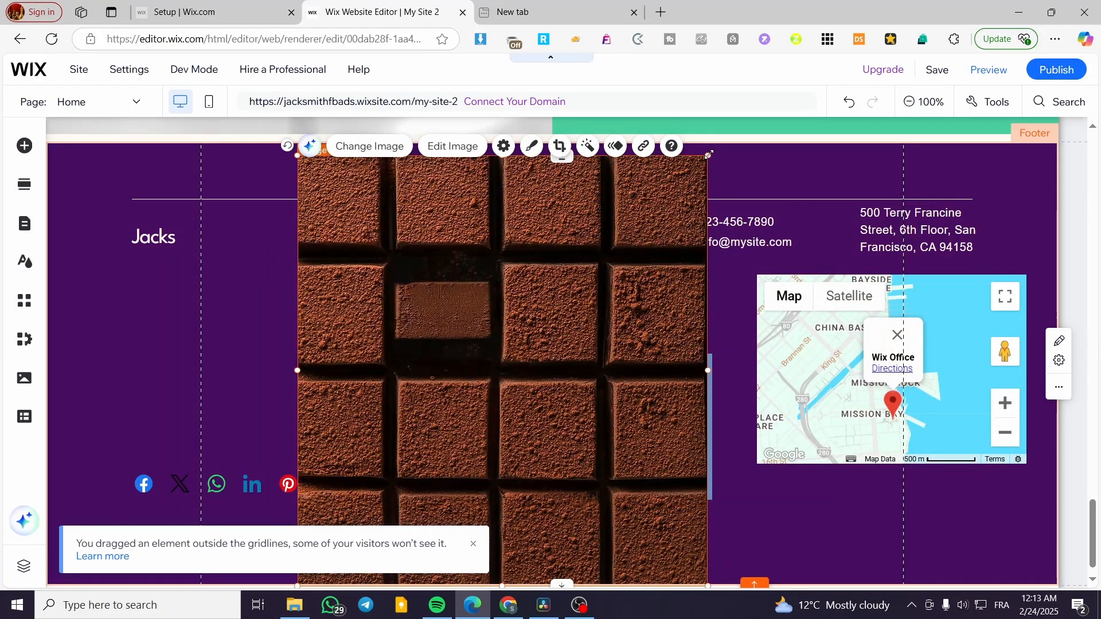
left_click_drag(708, 154, 515, 457)
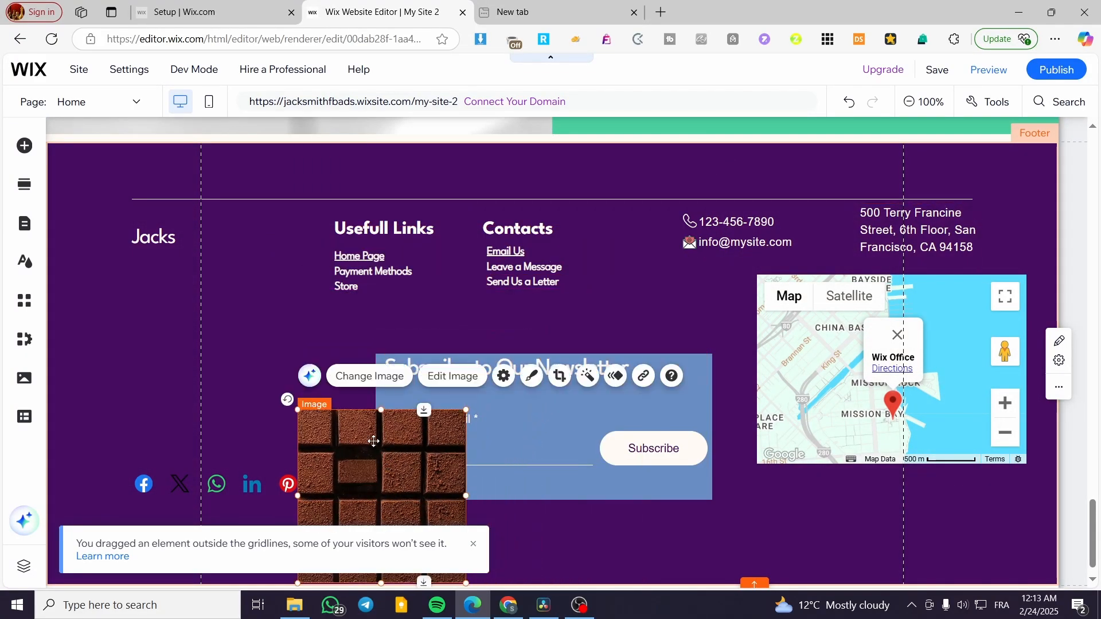
left_click_drag(372, 440, 214, 324)
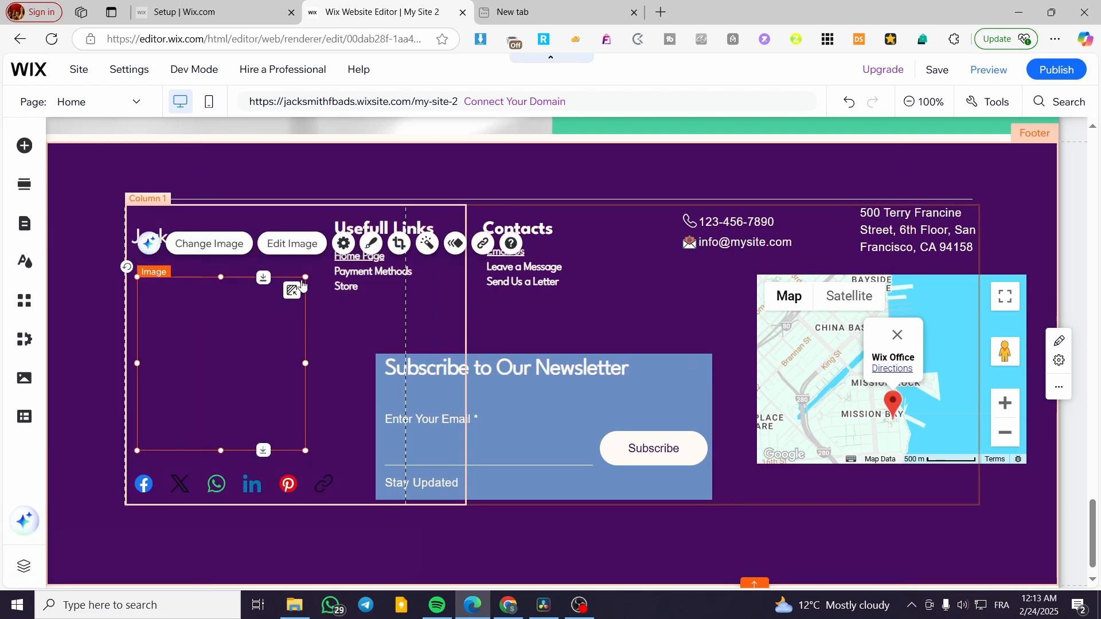
left_click_drag(307, 276, 293, 296)
left_click_drag(233, 353, 232, 326)
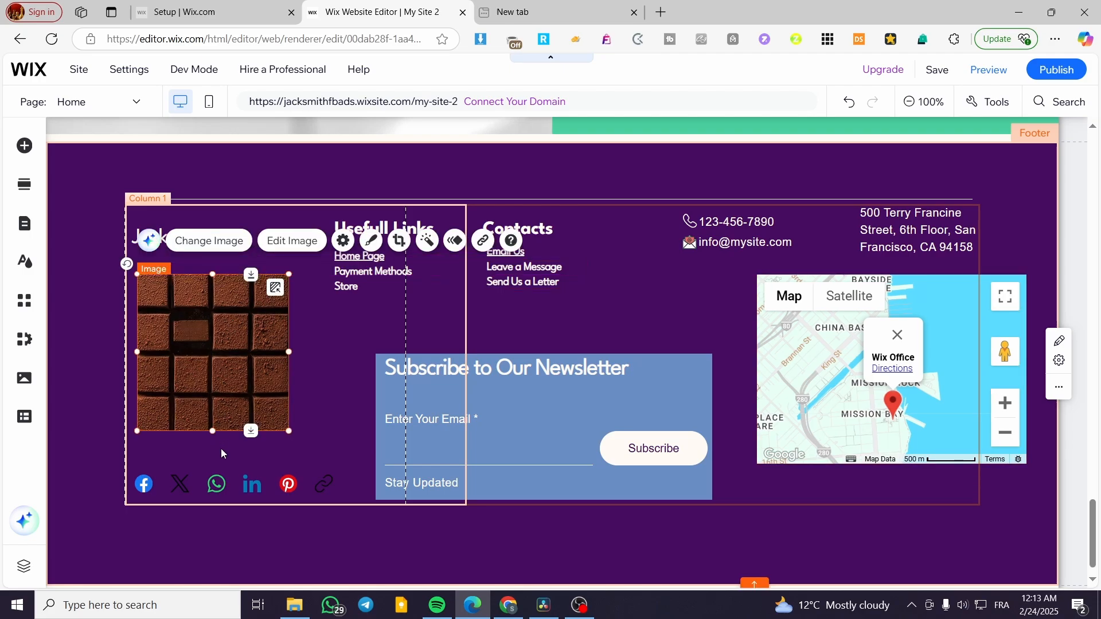
left_click_drag(209, 427, 212, 464)
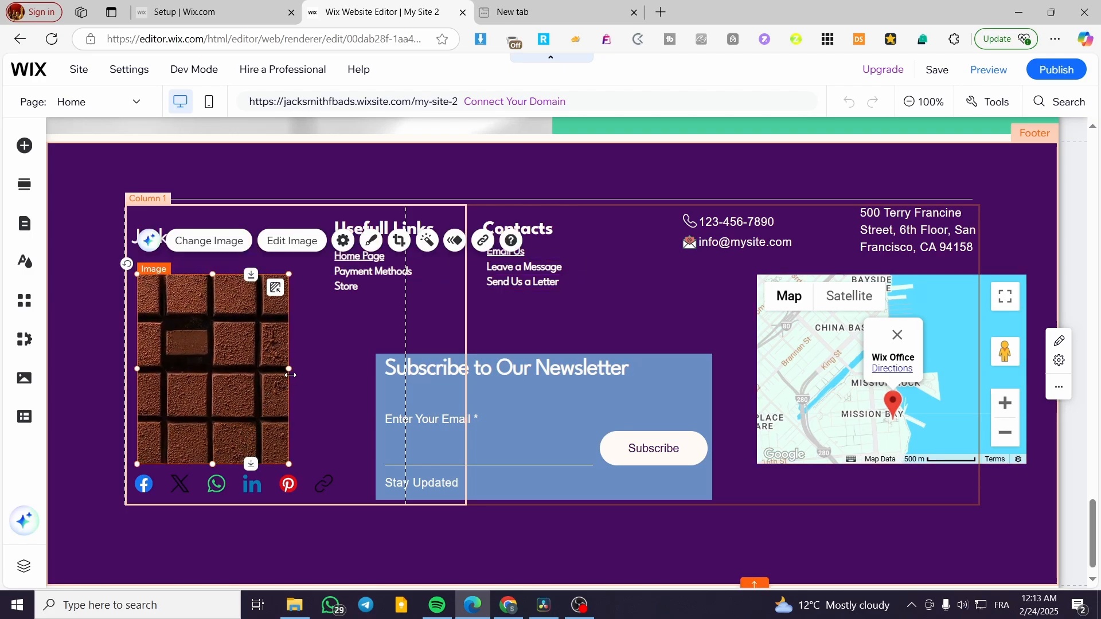
mouse_move(289, 369)
left_mouse_down()
mouse_move(336, 369)
mouse_move(269, 370)
left_mouse_up()
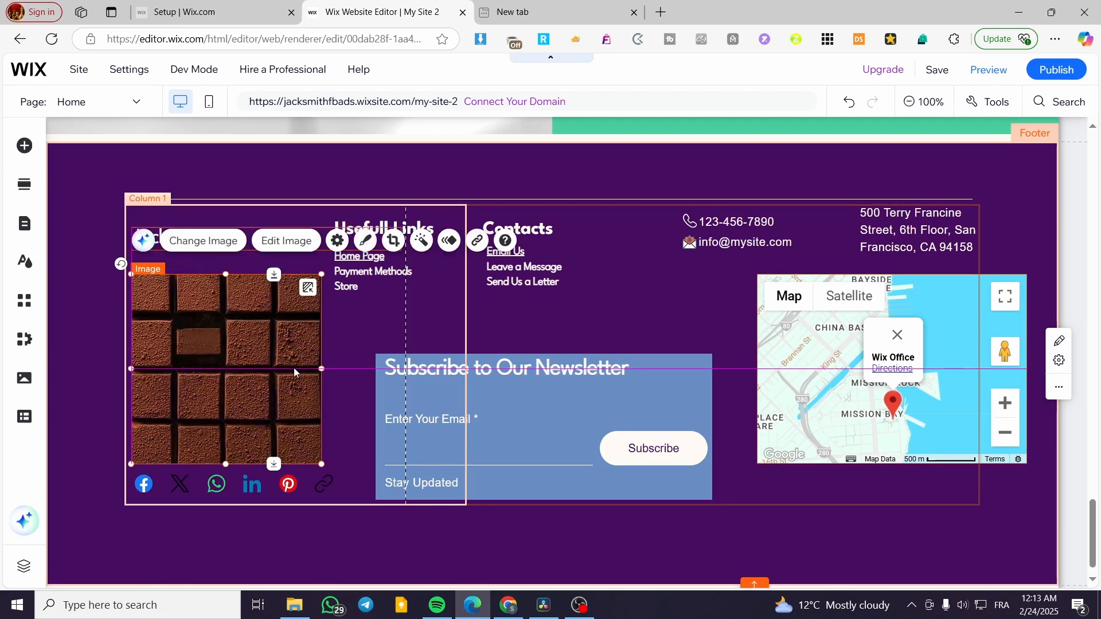
Narrow the Google map to about 263 by 264 px and align it beneath the address.
left_click_drag(946, 370, 906, 371)
left_click_drag(722, 369, 793, 370)
mouse_move(862, 398)
left_mouse_down()
mouse_move(874, 402)
mouse_move(849, 423)
mouse_move(854, 396)
left_mouse_up()
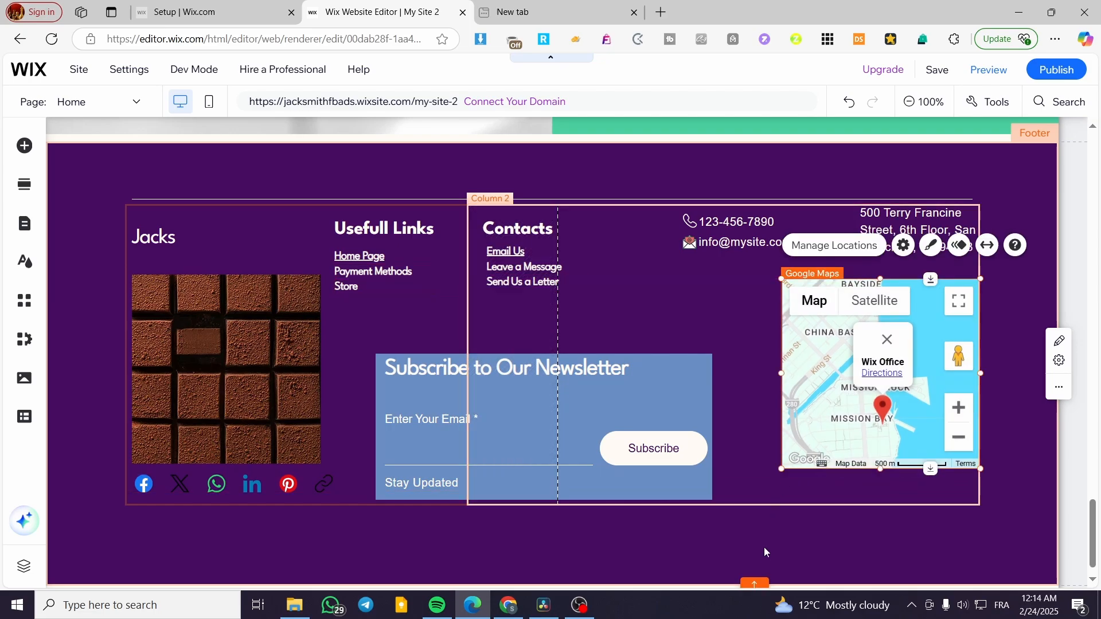
left_click(764, 546)
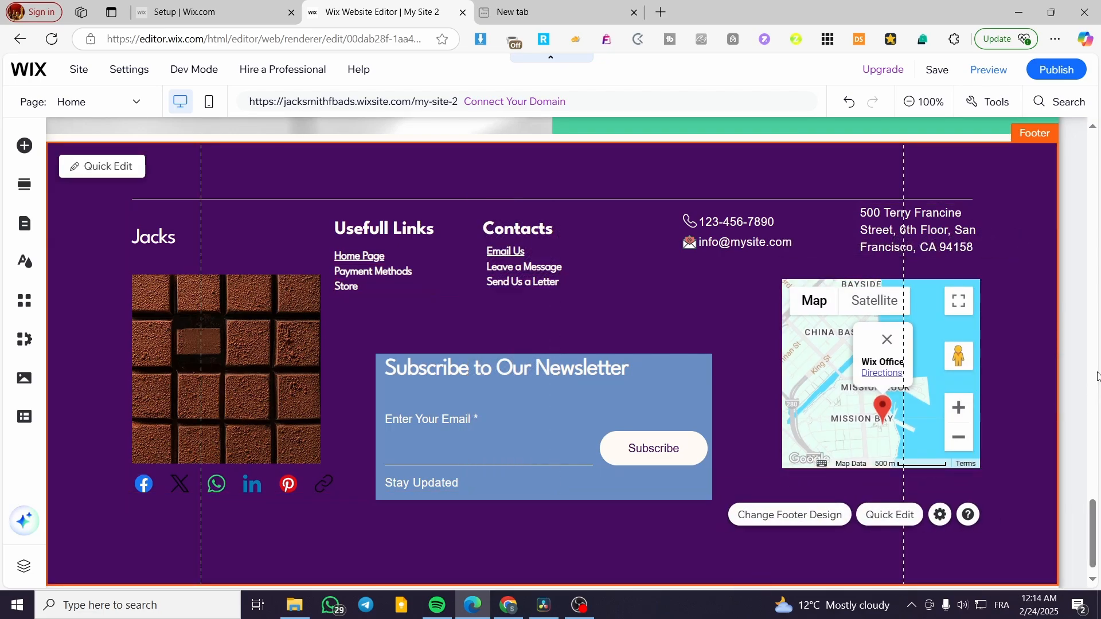